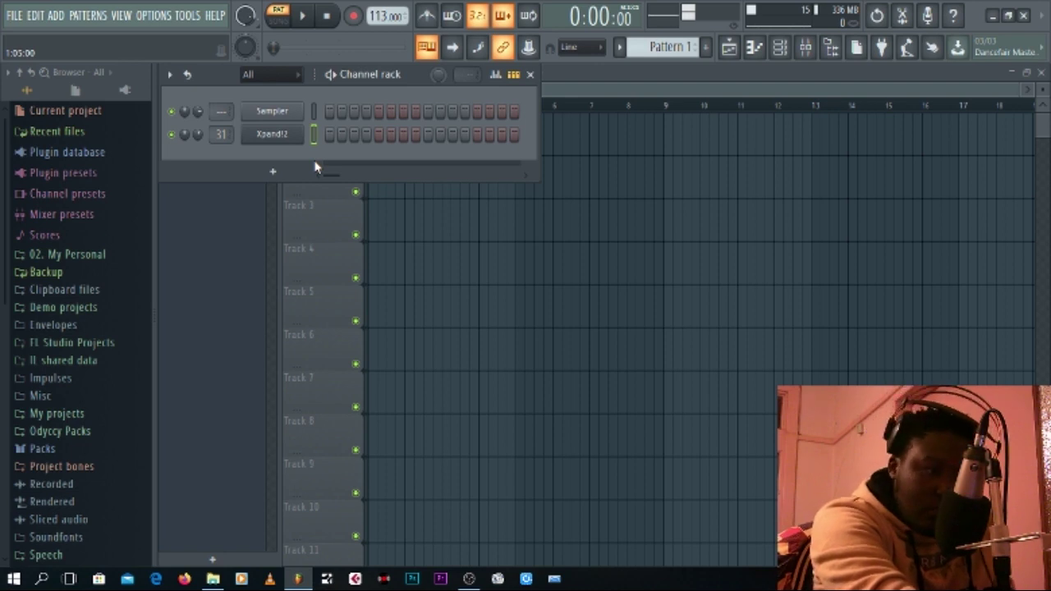
# - Stamp a major scale starting at F4 in the Xpand!2 channel's piano roll and stretch its notes to four bars
pyautogui.click(755, 49)
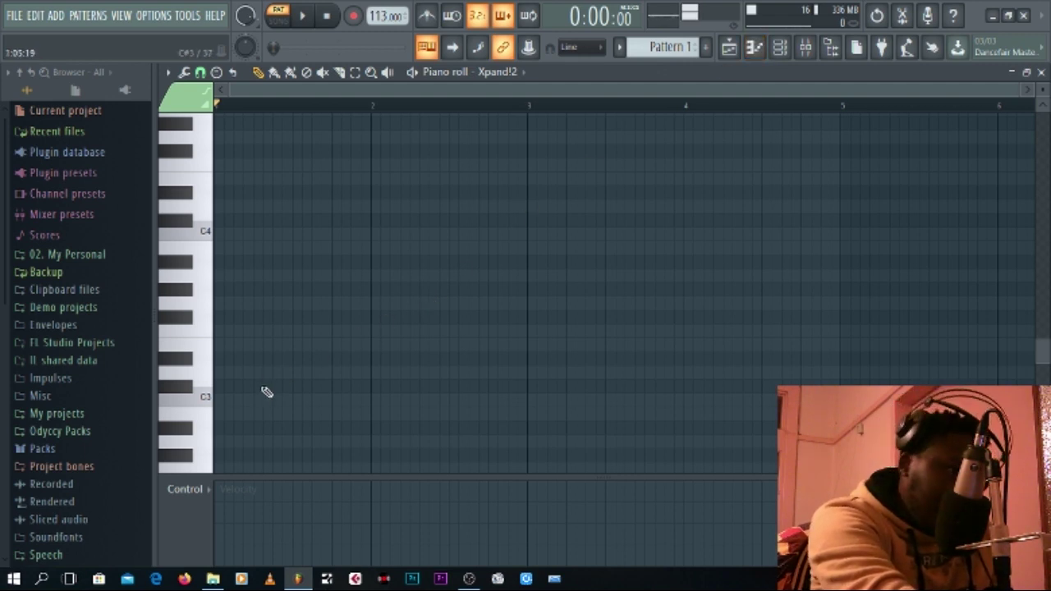
pyautogui.scroll(5, 258, 401)
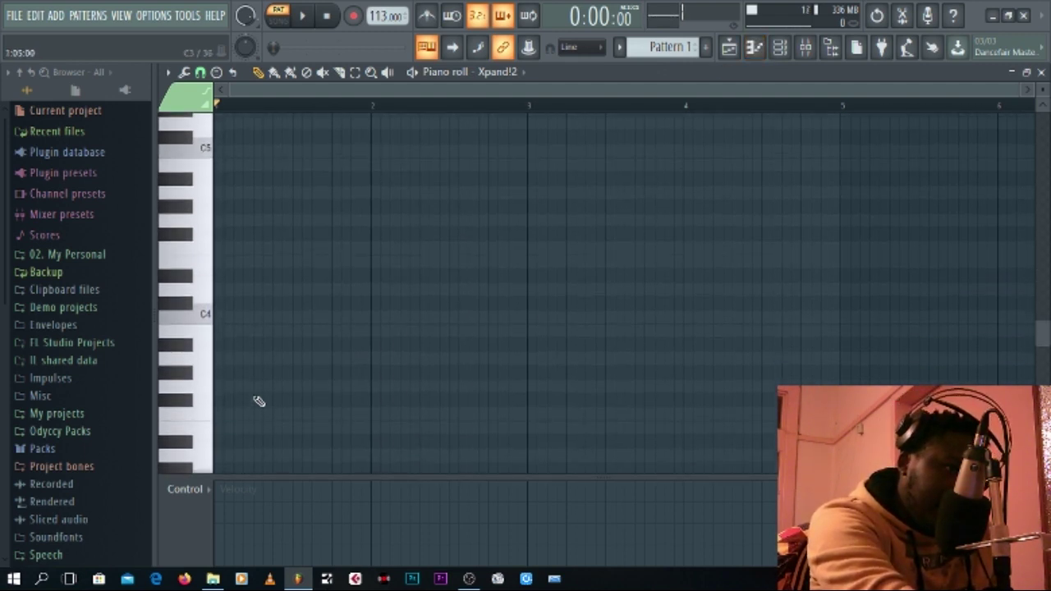
pyautogui.click(200, 73)
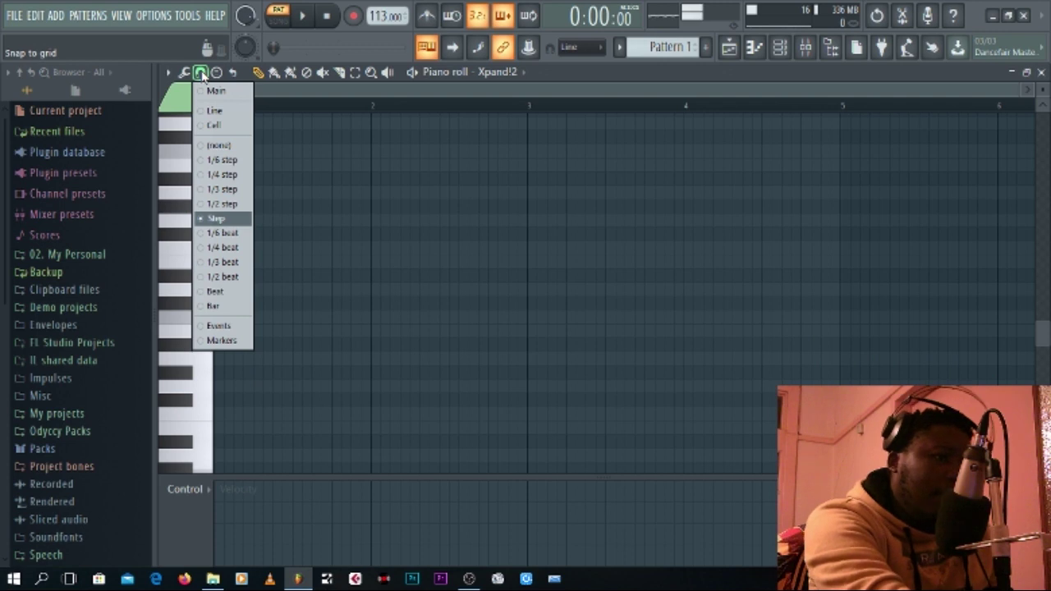
pyautogui.click(201, 73)
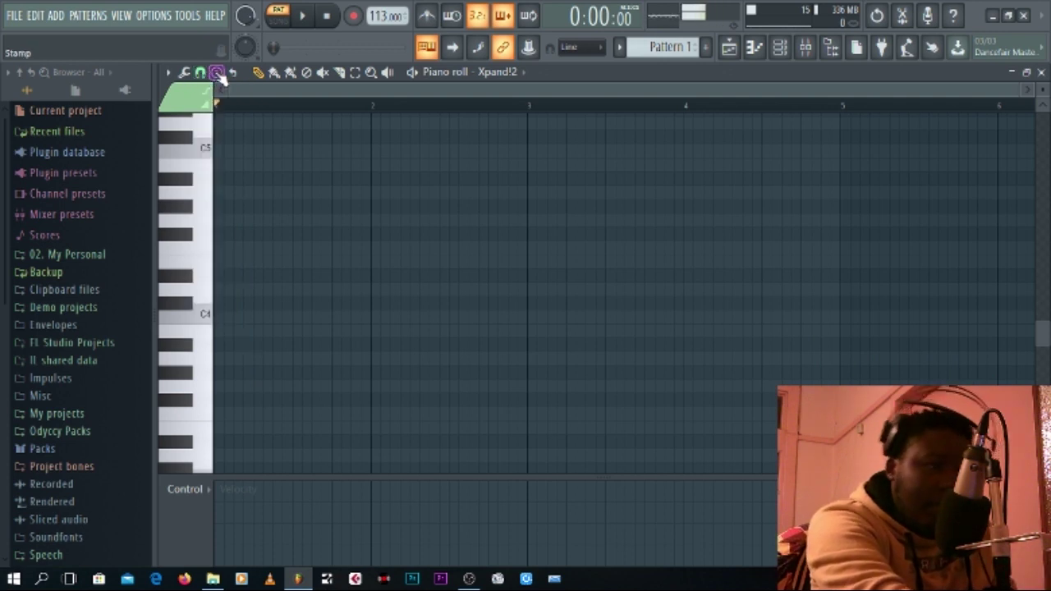
pyautogui.click(218, 73)
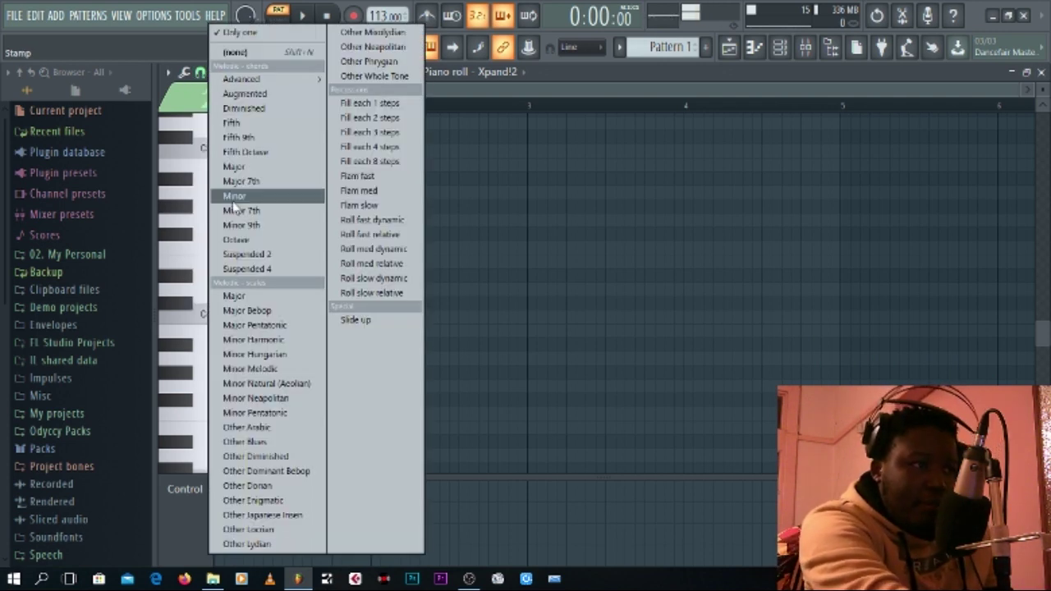
pyautogui.click(236, 297)
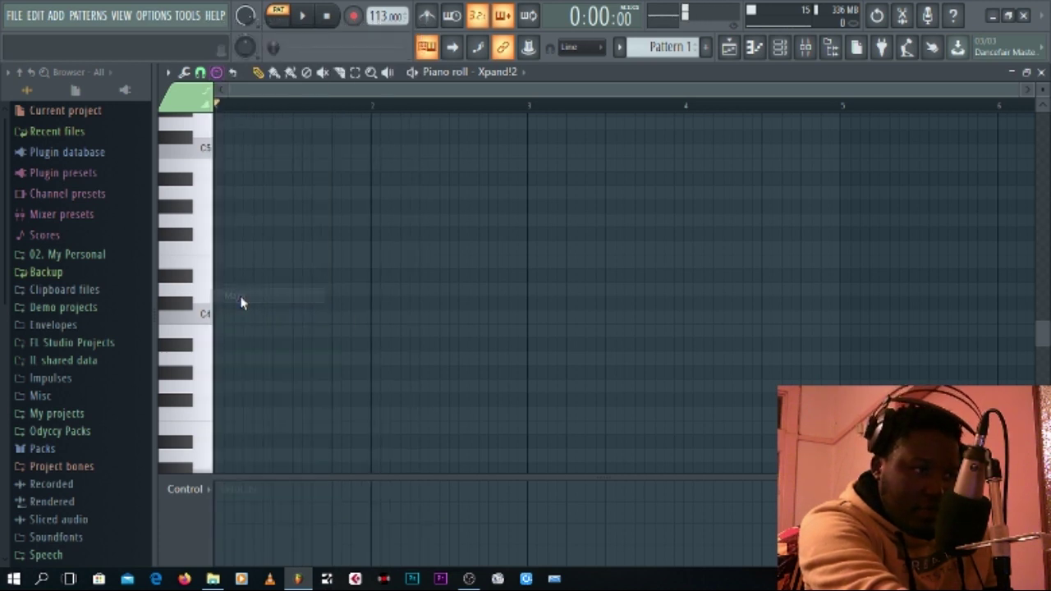
pyautogui.click(217, 248)
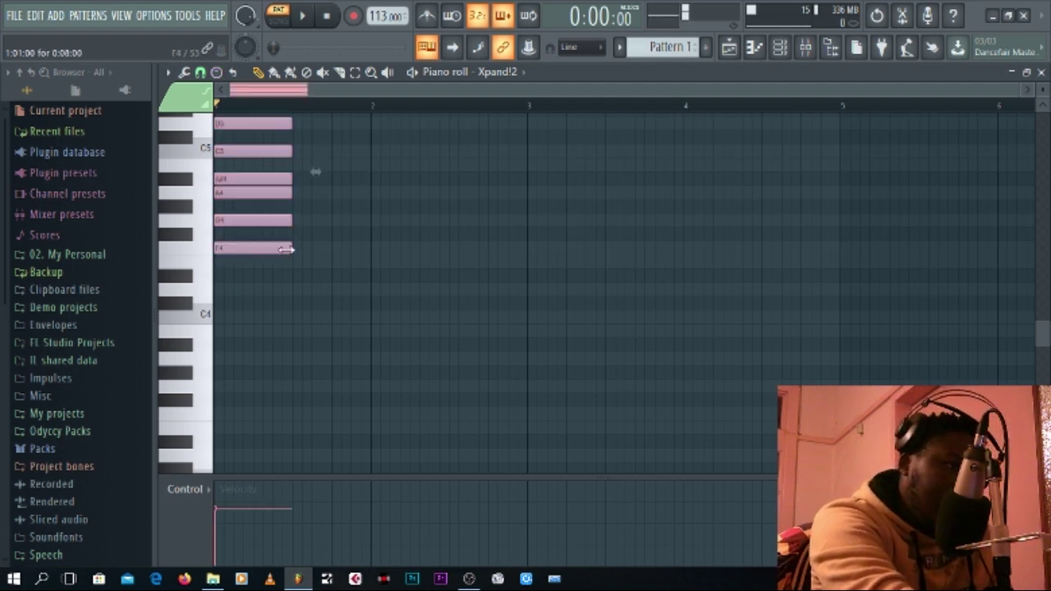
pyautogui.moveTo(286, 250); pyautogui.dragTo(841, 272)
pyautogui.scroll(3, 486, 320)
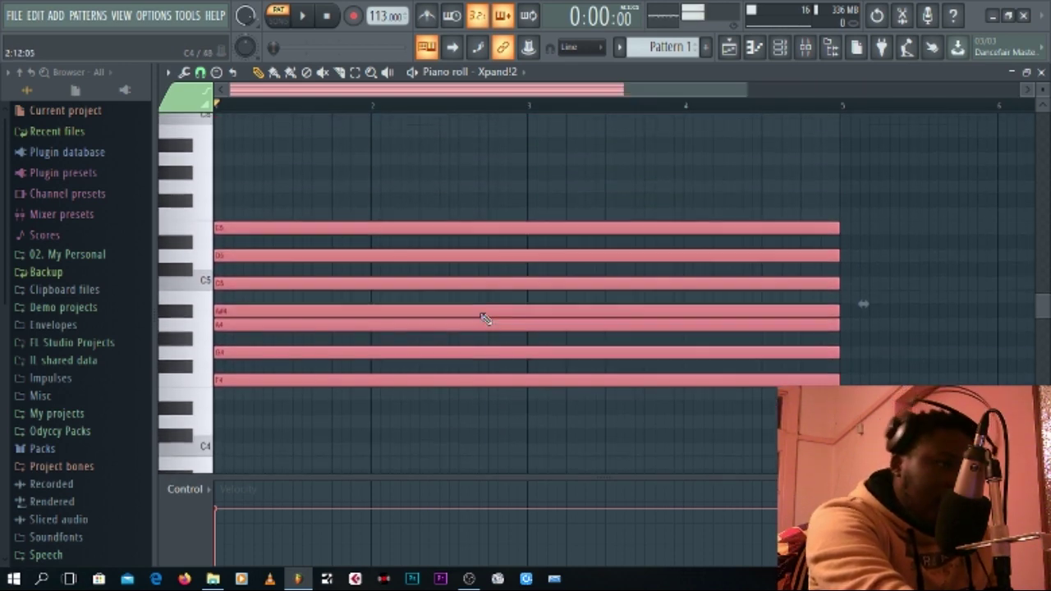
# - Delete all the stamped scale notes from the Xpand!2 channel and close its piano roll
pyautogui.scroll(3, 485, 320)
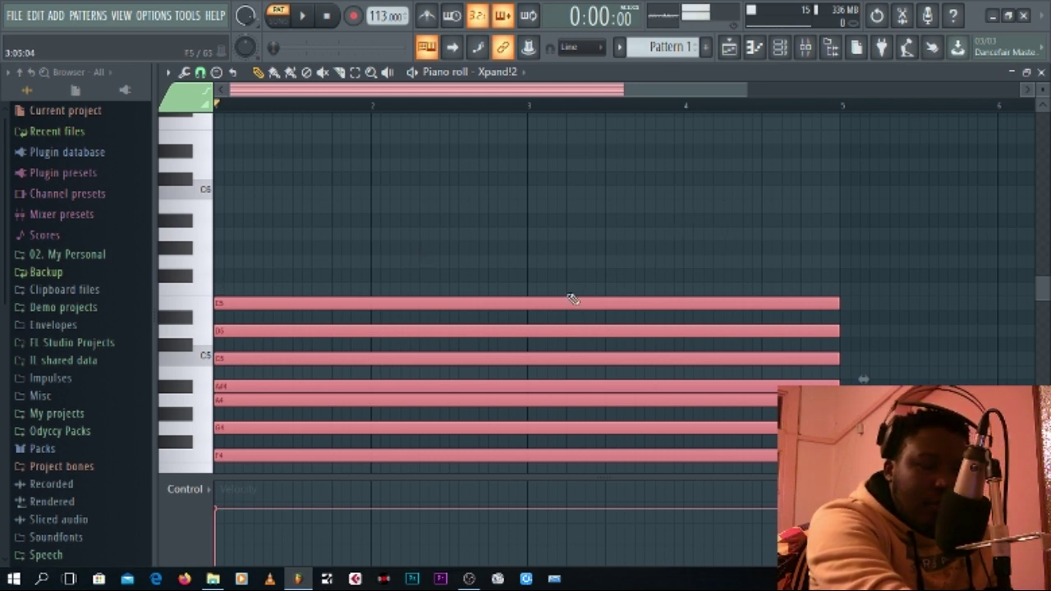
pyautogui.press('Delete')
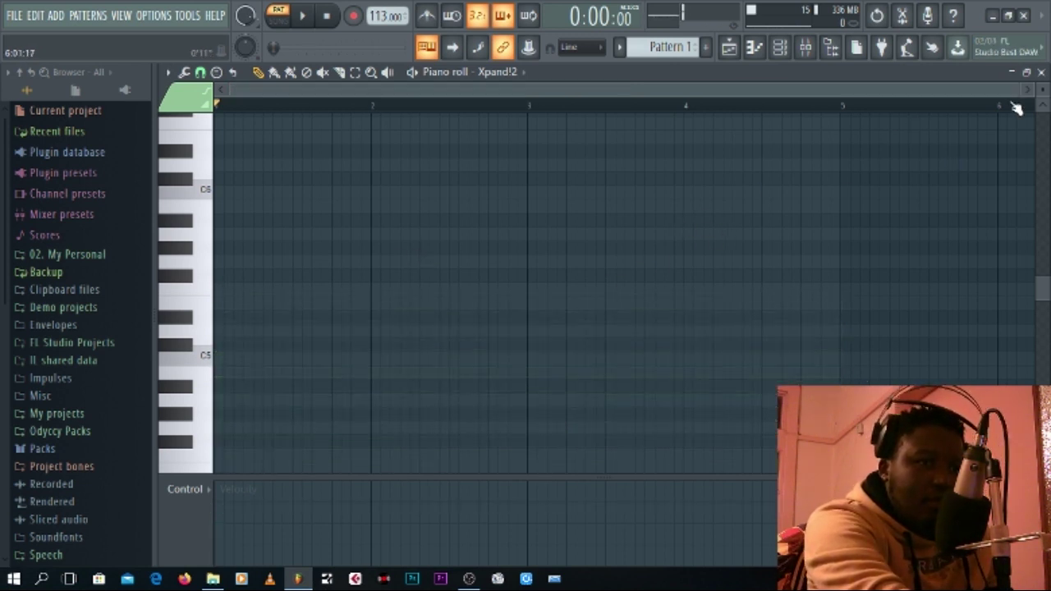
pyautogui.click(1042, 72)
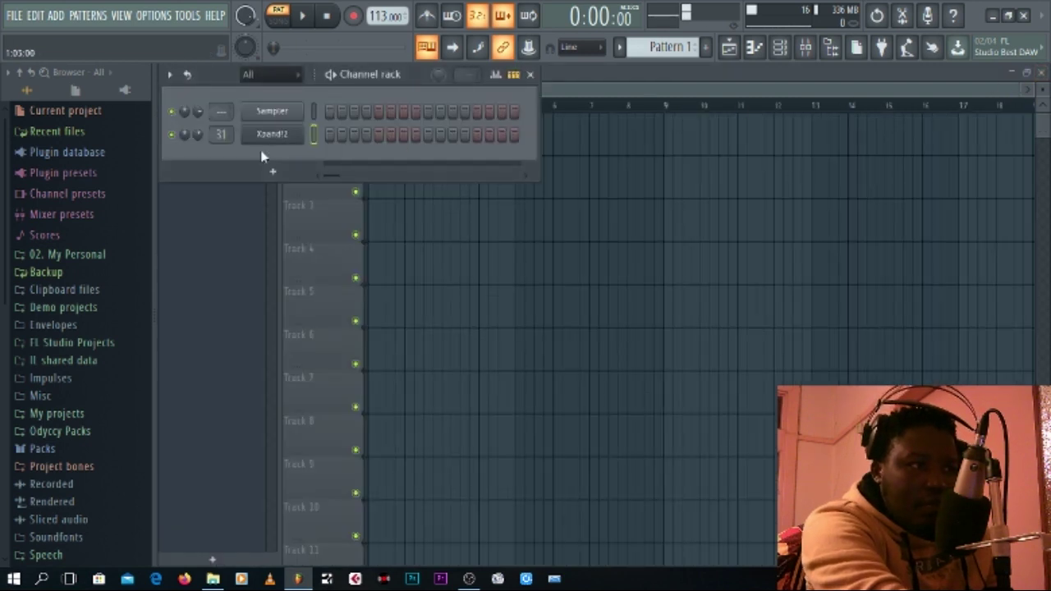
pyautogui.click(284, 135)
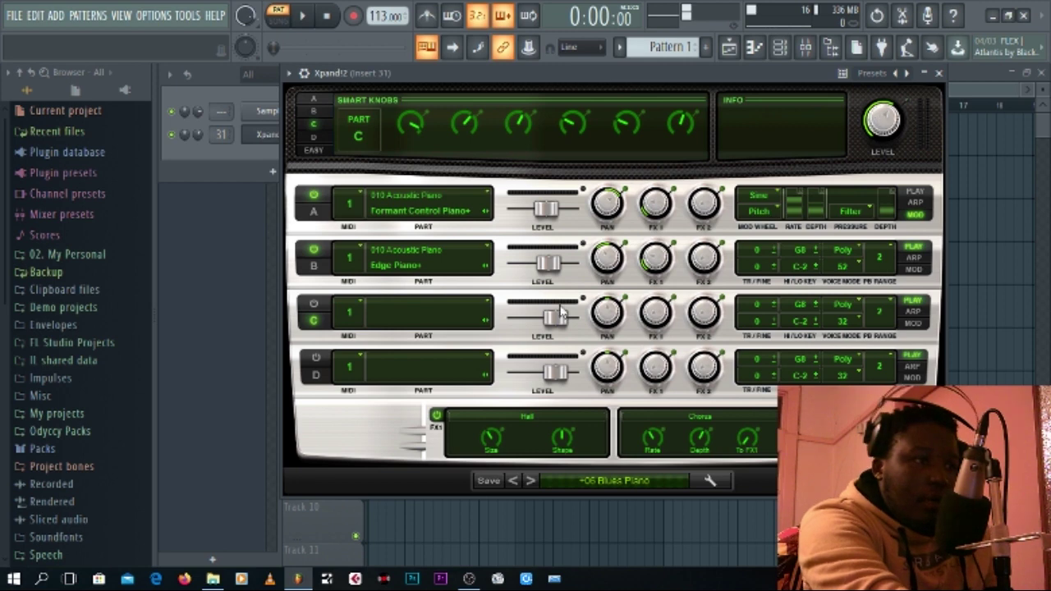
pyautogui.click(938, 72)
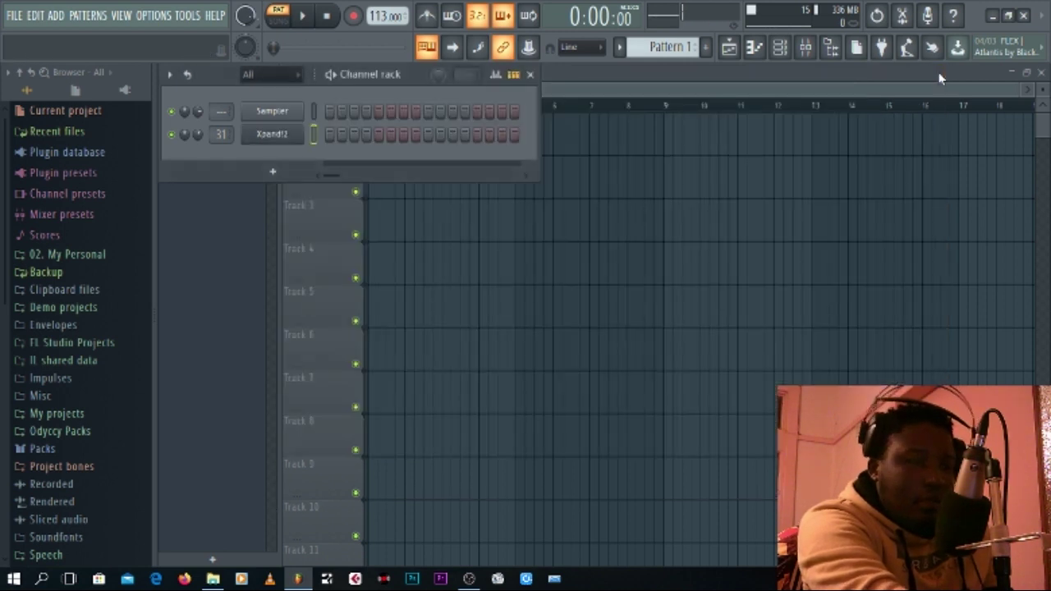
# - Open the piano roll of the Sampler channel and turn off the stamp tool's Only one option
pyautogui.click(313, 112)
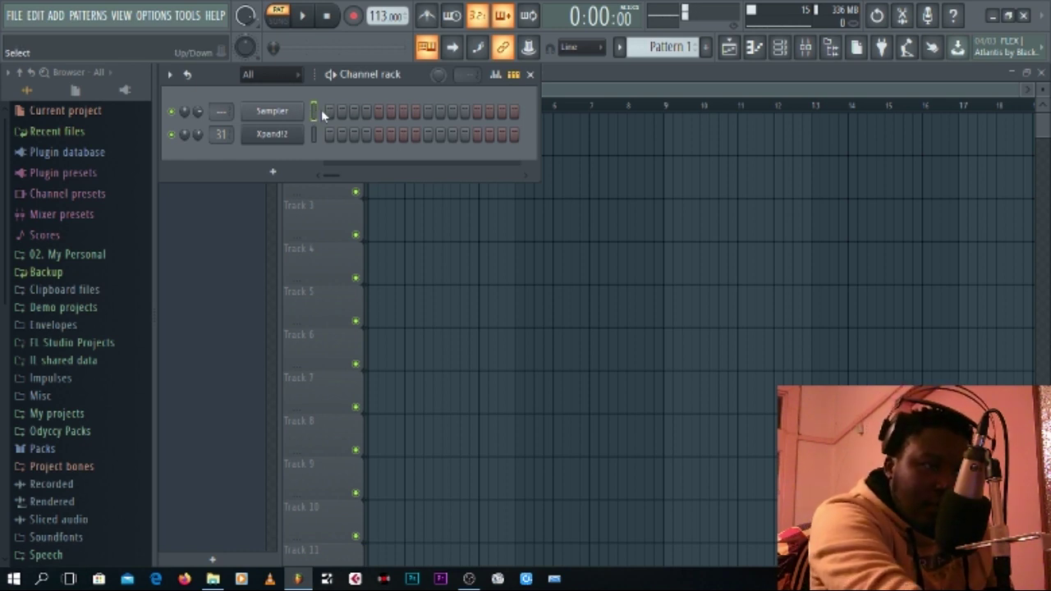
pyautogui.click(757, 50)
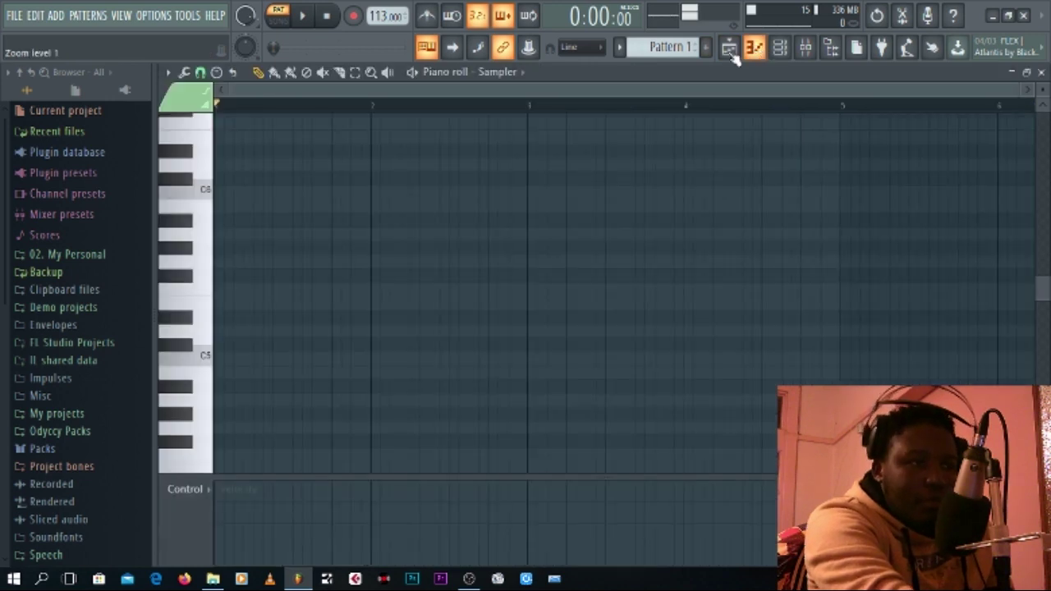
pyautogui.click(217, 72)
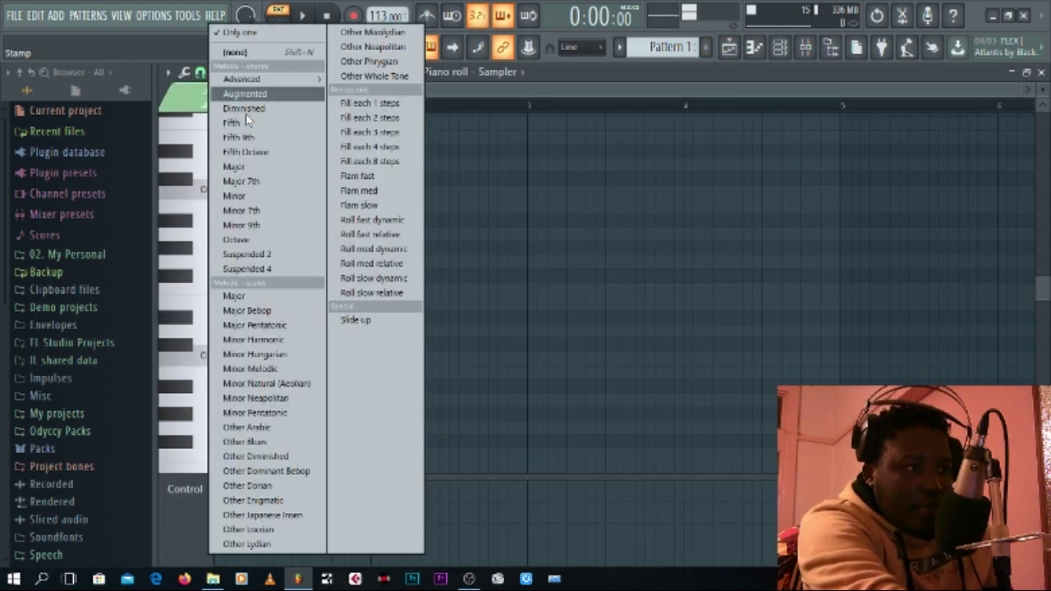
pyautogui.click(241, 40)
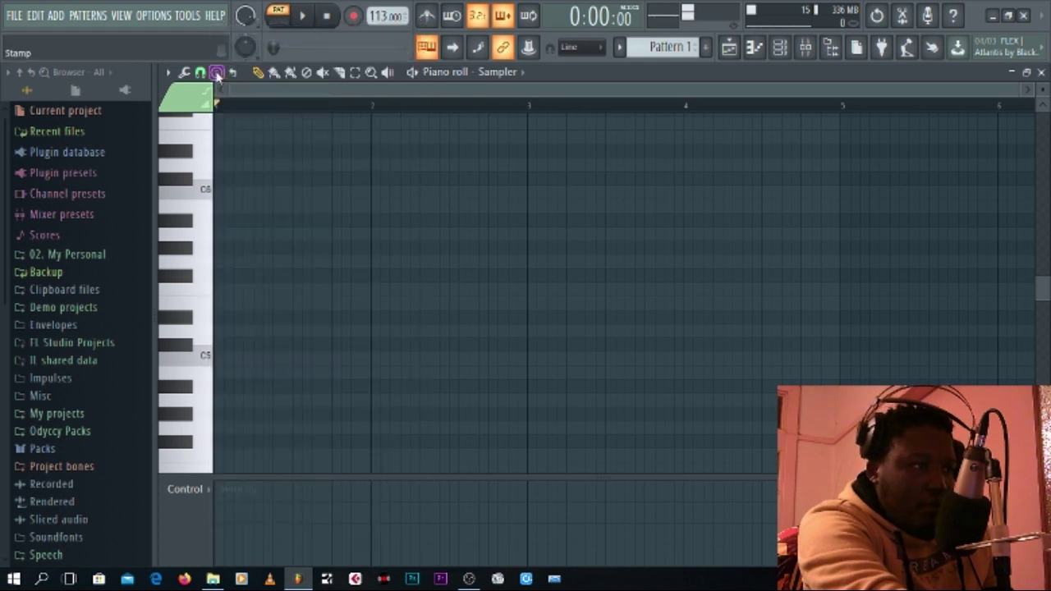
# - Stamp a melodic Major scale starting at F5 at the beginning of bar 1, with four-bar notes
pyautogui.click(217, 72)
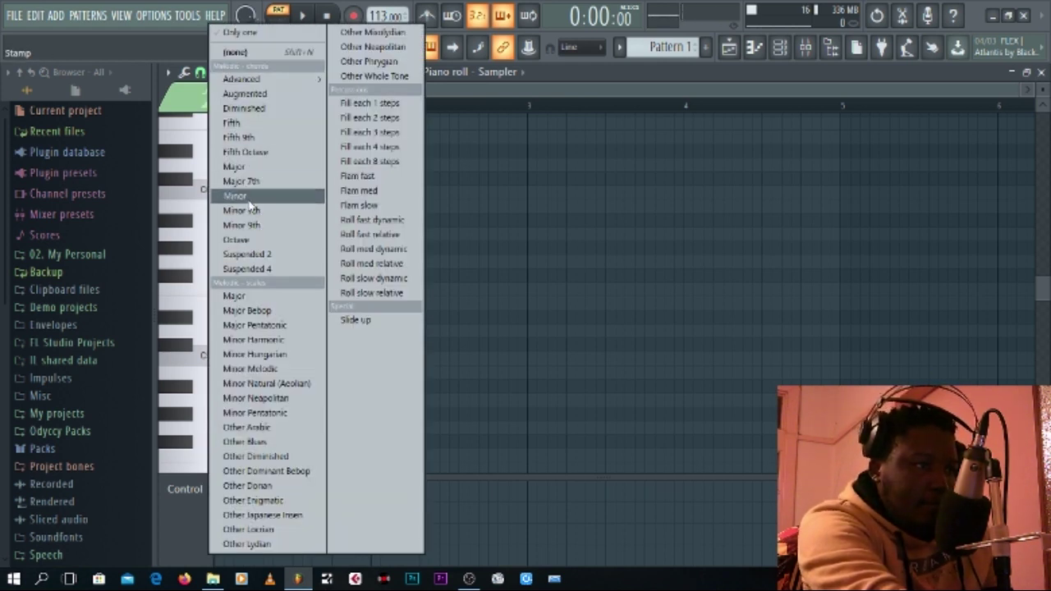
pyautogui.click(242, 296)
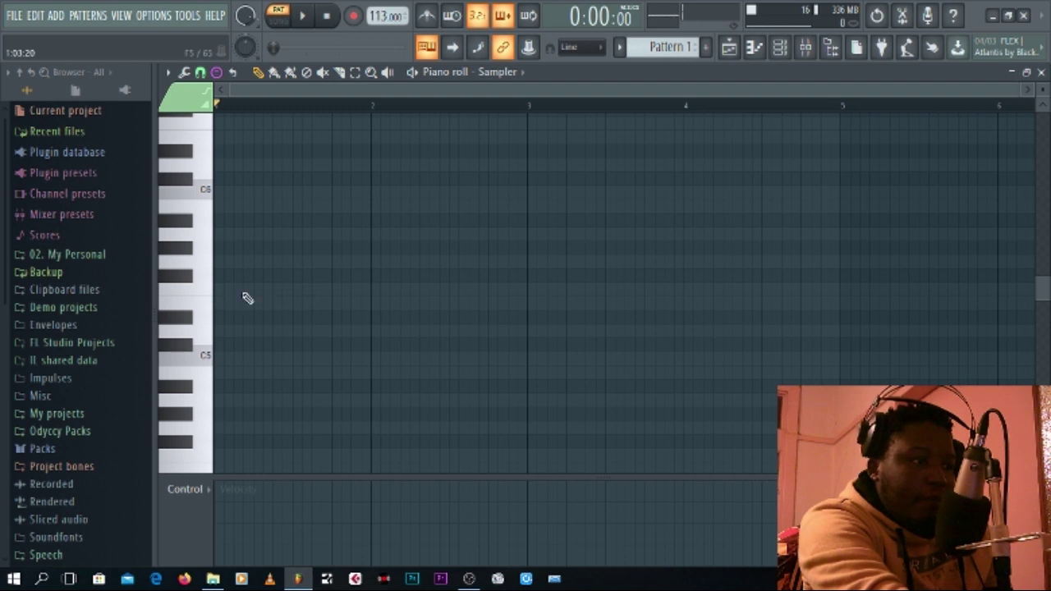
pyautogui.click(216, 286)
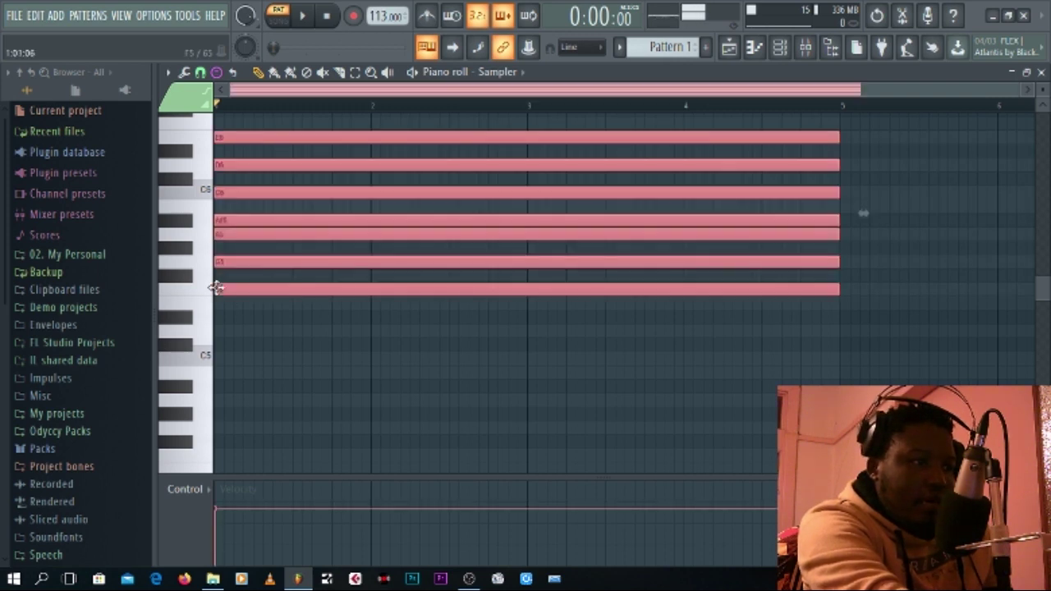
pyautogui.scroll(2, 887, 276)
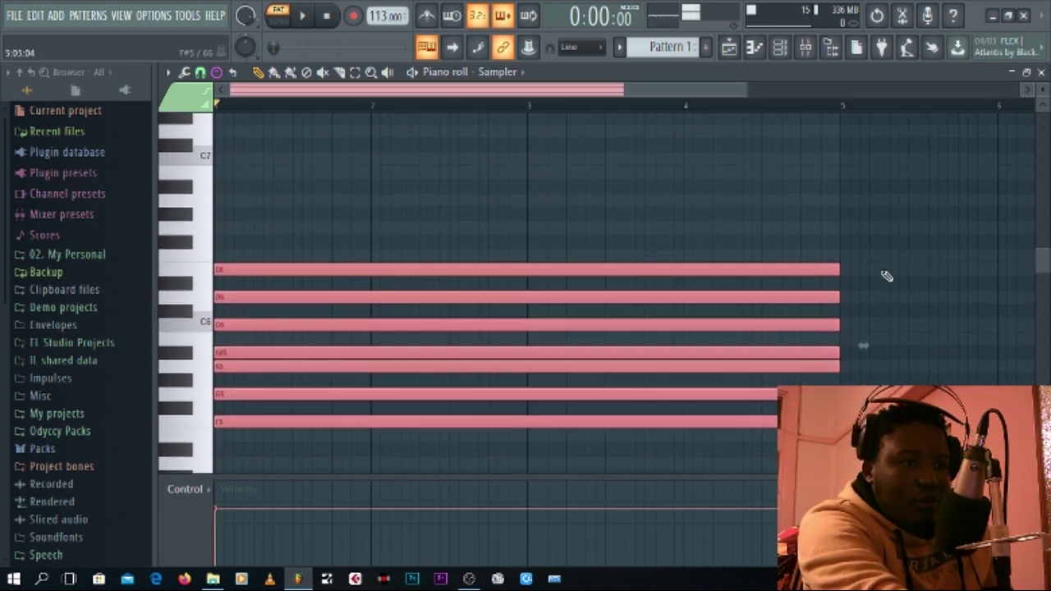
pyautogui.scroll(-1, 887, 276)
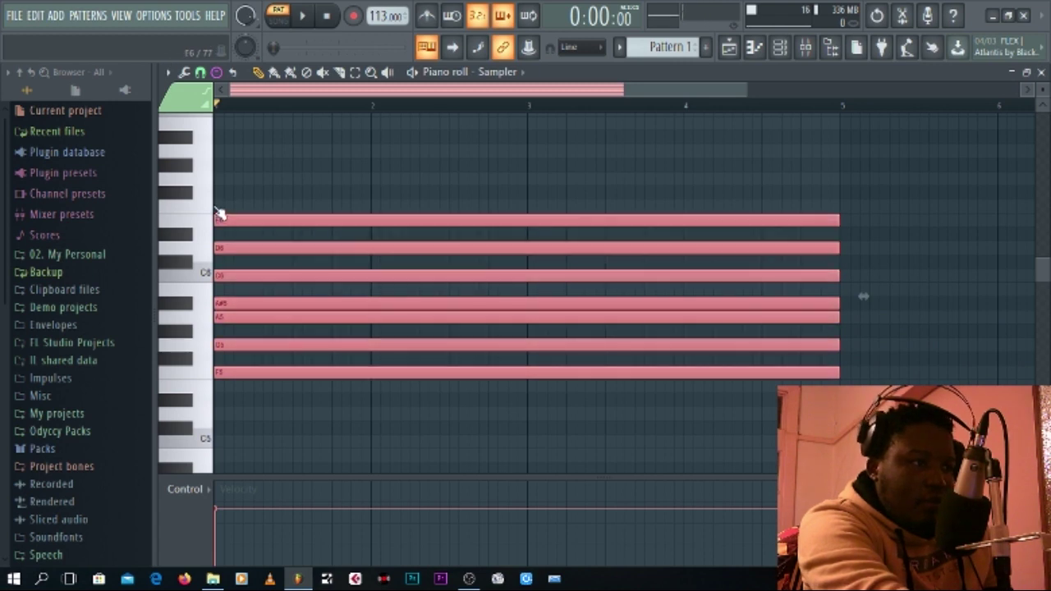
# - Duplicate the scale notes into the three octaves above, starting at F6, F7 and F8
pyautogui.hotkey('ctrl', 'c')
pyautogui.hotkey('ctrl', 'v')
pyautogui.hotkey('shift', 'Up')
pyautogui.scroll(2, 287, 269)
pyautogui.scroll(4, 286, 269)
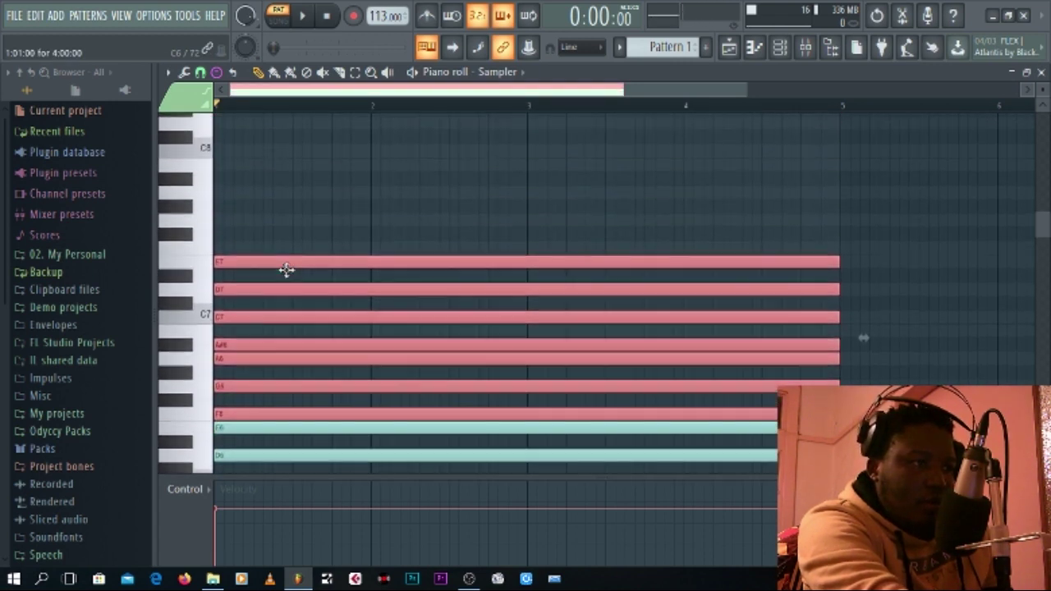
pyautogui.hotkey('ctrl', 'c')
pyautogui.hotkey('ctrl', 'v')
pyautogui.hotkey('shift', 'Up')
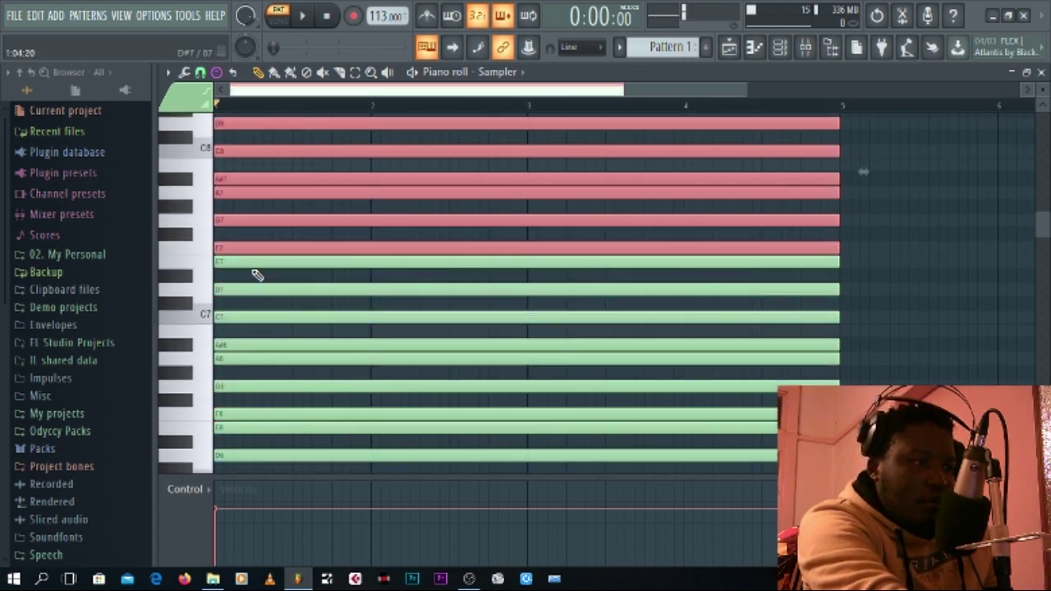
pyautogui.scroll(4, 255, 274)
pyautogui.hotkey('ctrl', 'c')
pyautogui.hotkey('ctrl', 'v')
pyautogui.hotkey('shift', 'Up')
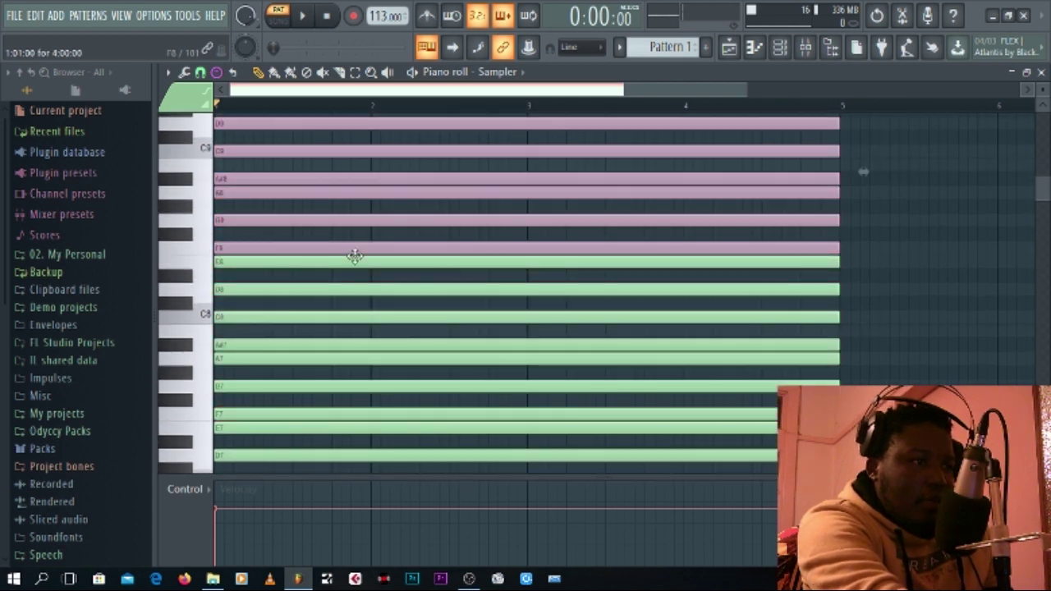
# - Paste copies of the scale into the three octaves below the original, starting at F4, F3 and F2
pyautogui.click(355, 254)
pyautogui.scroll(-10, 359, 255)
pyautogui.scroll(1, 359, 255)
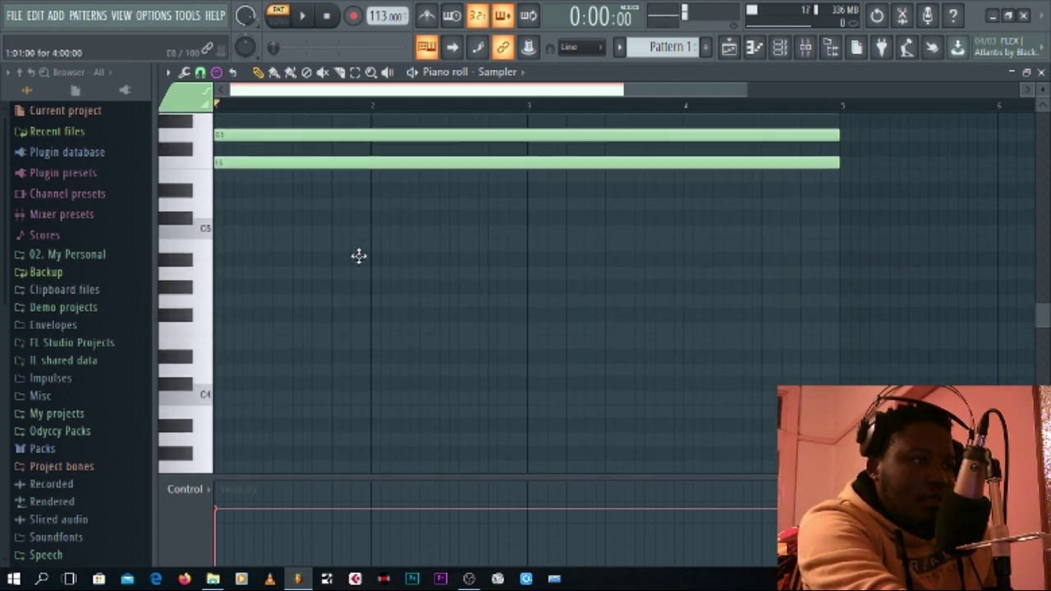
pyautogui.scroll(-1, 359, 255)
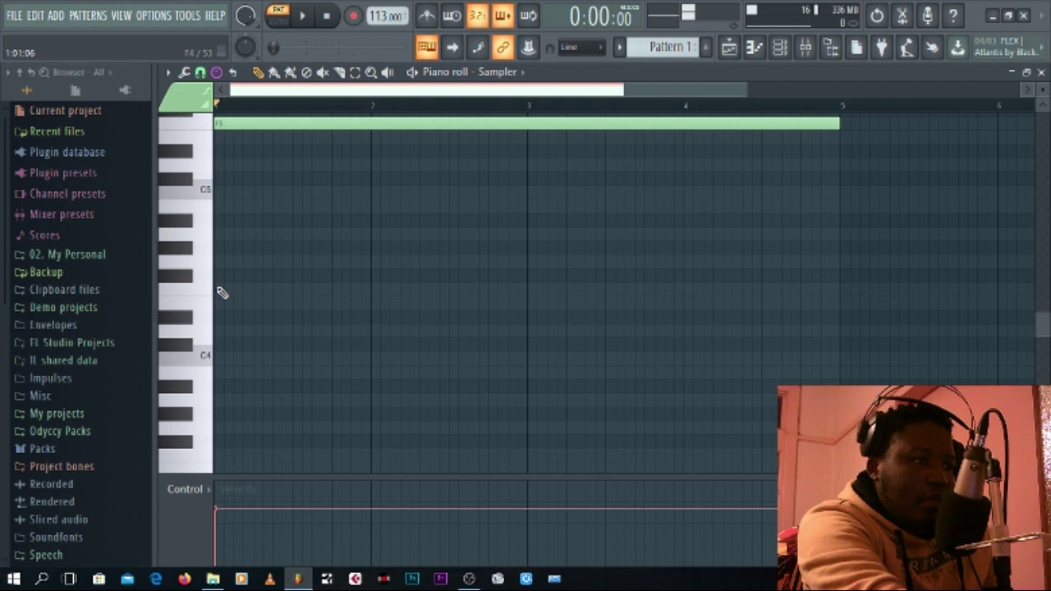
pyautogui.hotkey('ctrl', 'v')
pyautogui.scroll(-4, 279, 350)
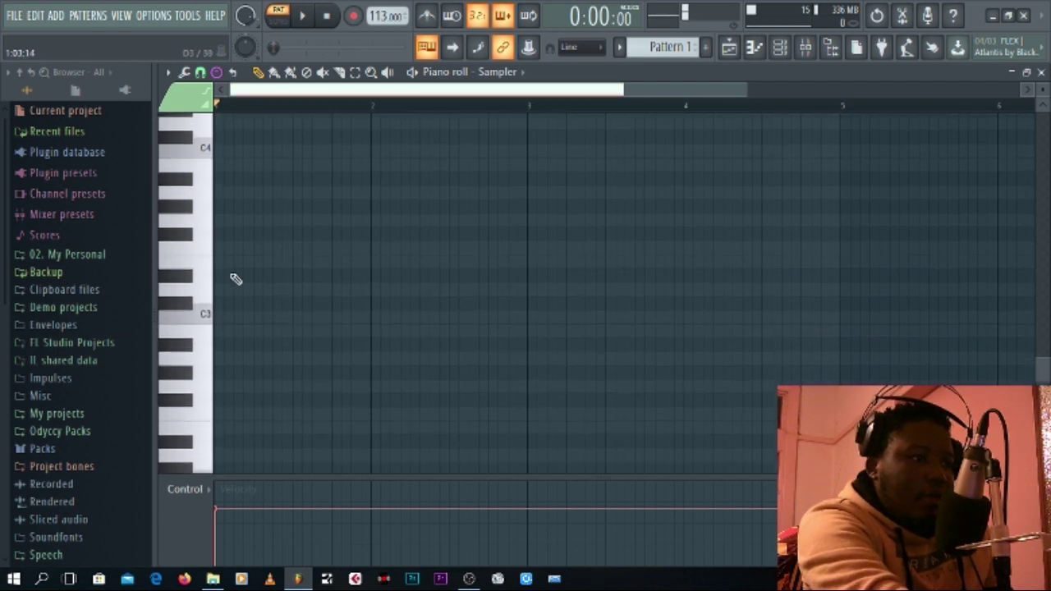
pyautogui.hotkey('shift', 'Down')
pyautogui.scroll(-2, 254, 329)
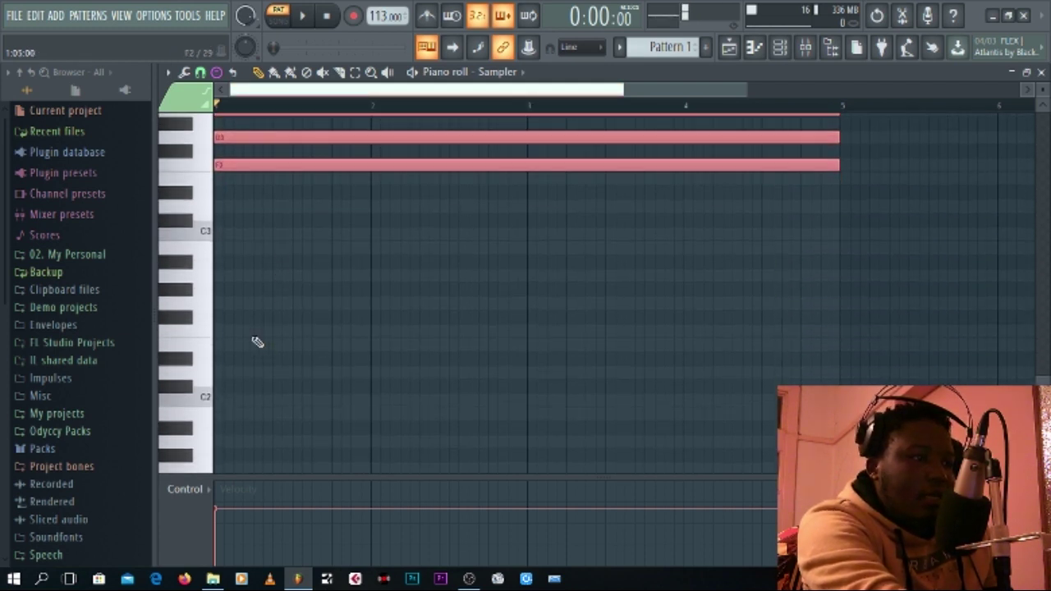
pyautogui.hotkey('shift', 'Down')
pyautogui.scroll(-4, 283, 365)
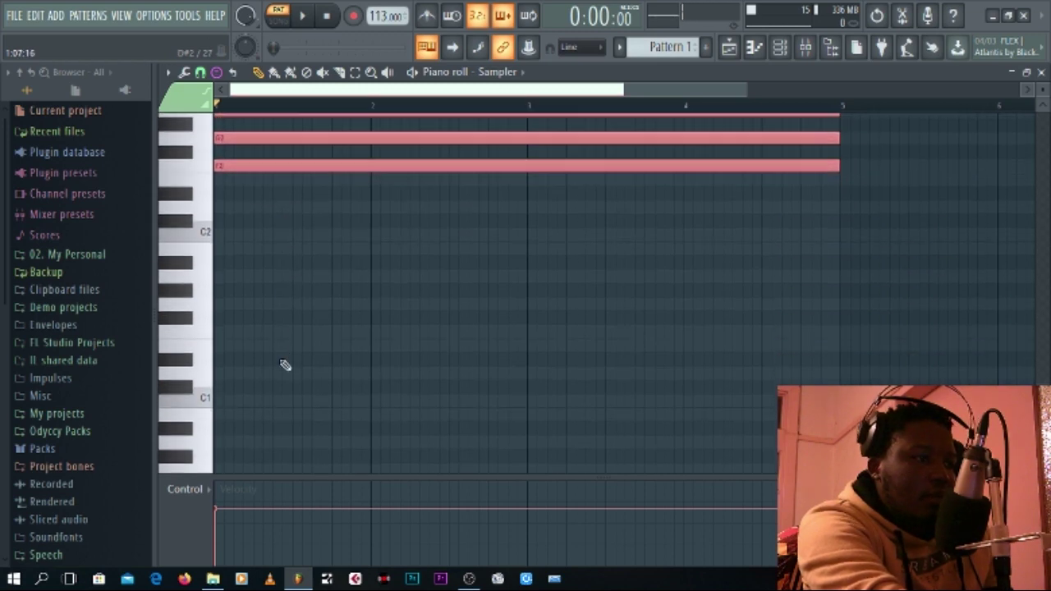
# - Paste two more copies of the scale into the lowest octaves, starting at F1 and F0
pyautogui.hotkey('ctrl', 'v')
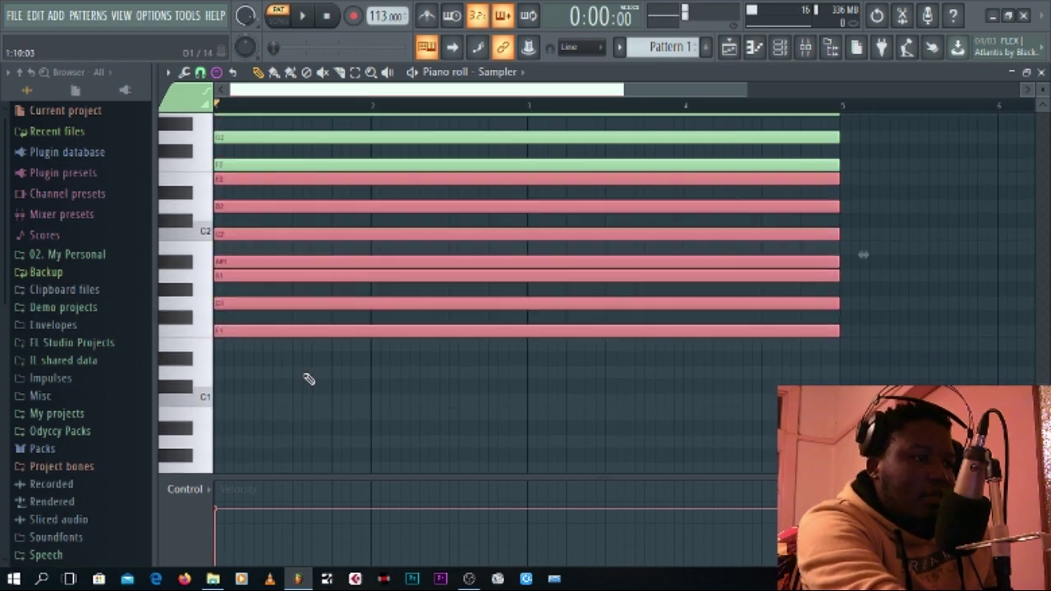
pyautogui.scroll(-2, 307, 378)
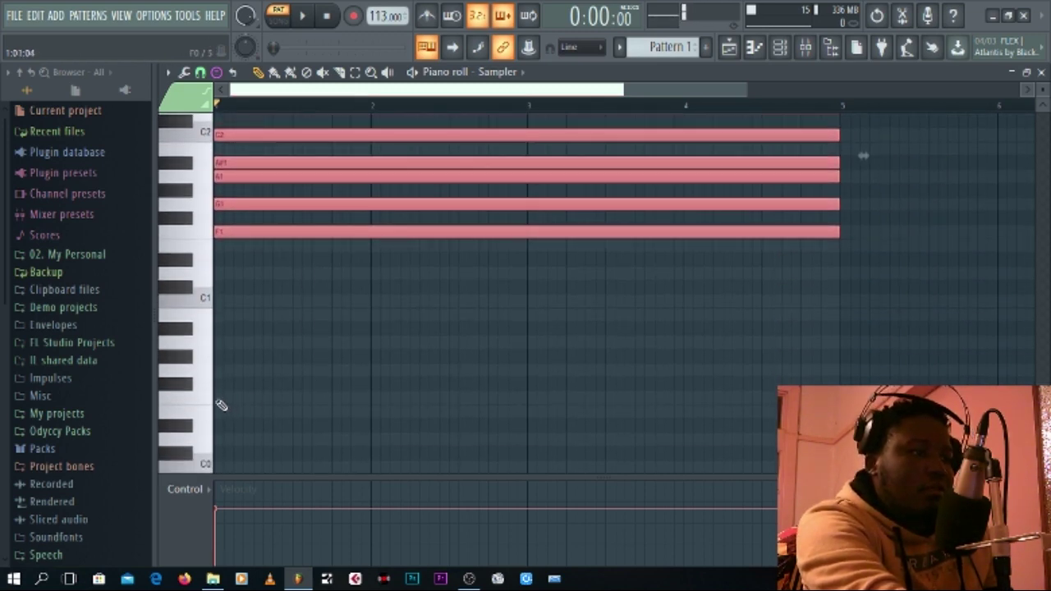
pyautogui.hotkey('ctrl', 'v')
pyautogui.hotkey('shift', 'Down')
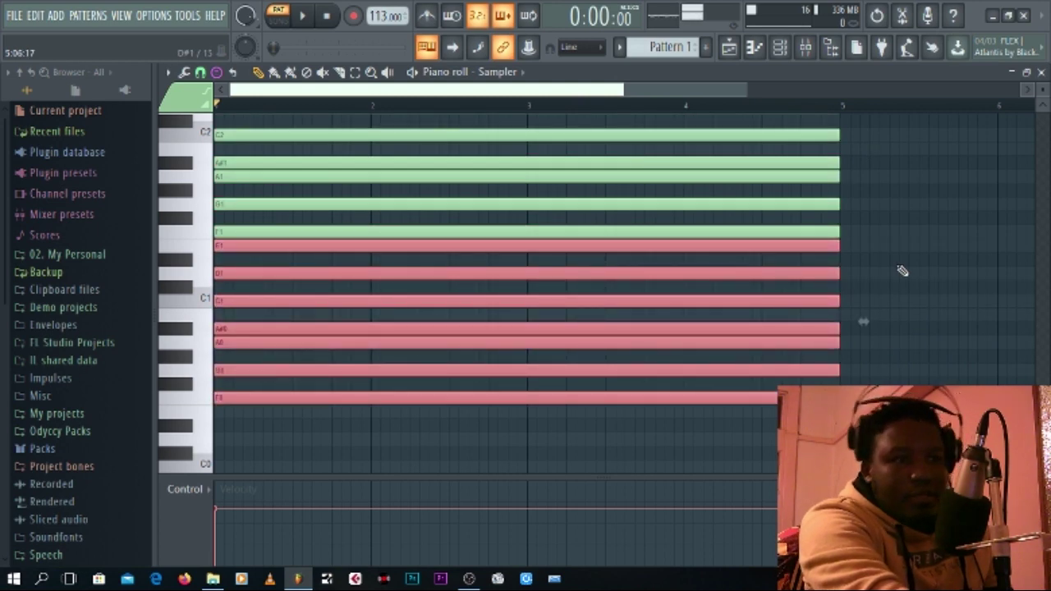
pyautogui.scroll(10, 903, 271)
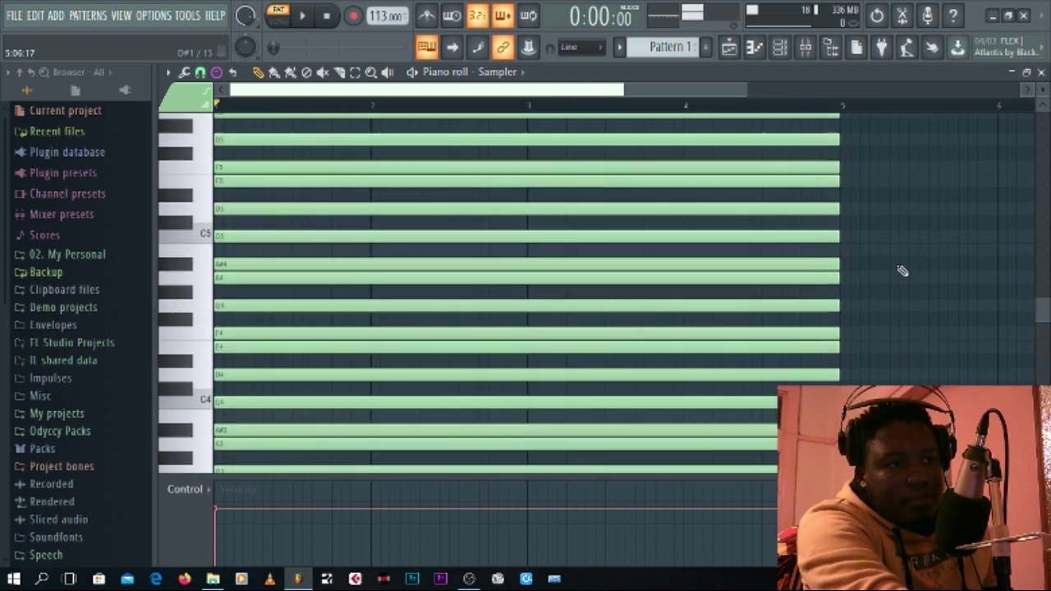
pyautogui.scroll(3, 903, 271)
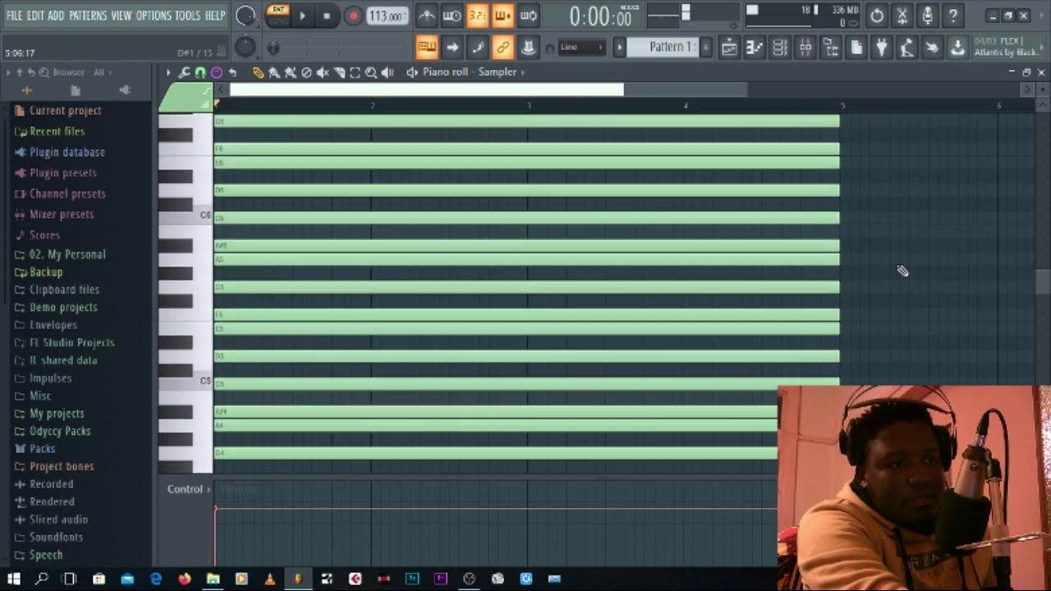
# - Enable the Only one option for stamps in the Sampler piano roll
pyautogui.click(217, 73)
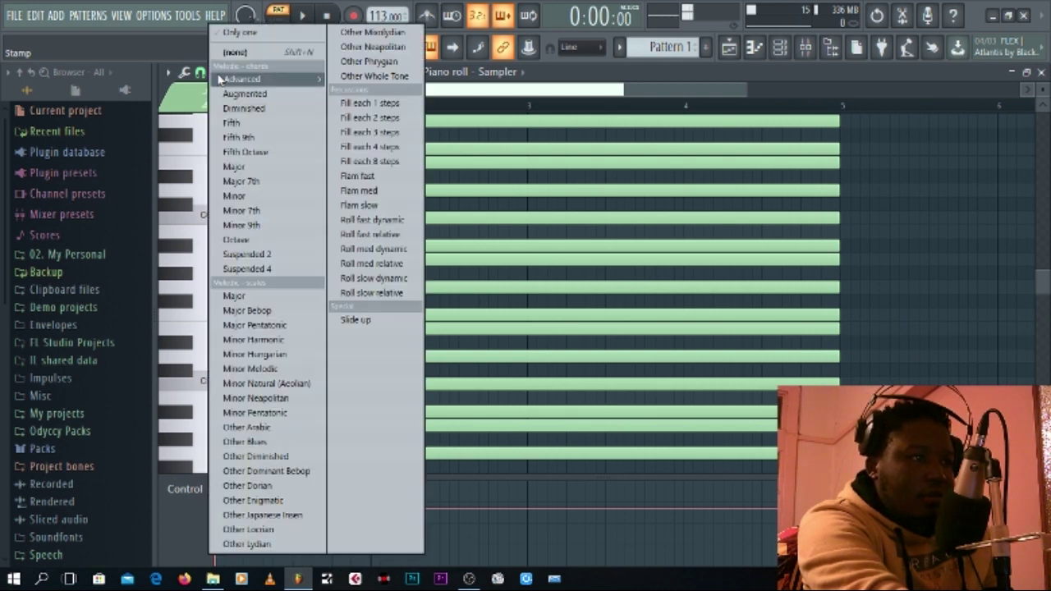
pyautogui.click(246, 34)
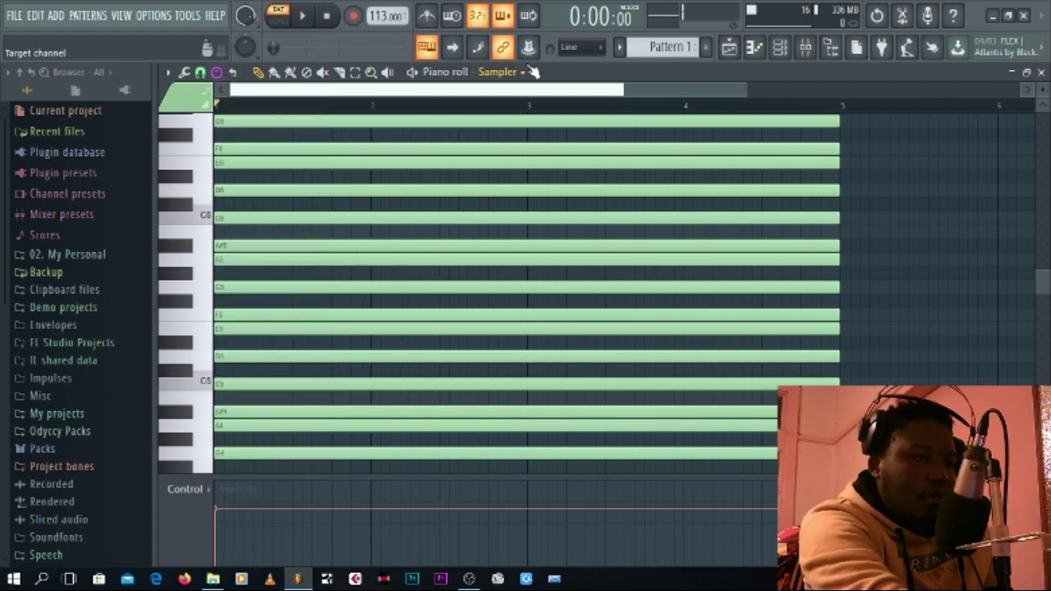
pyautogui.click(950, 205)
pyautogui.hotkey('ctrl', 'z')
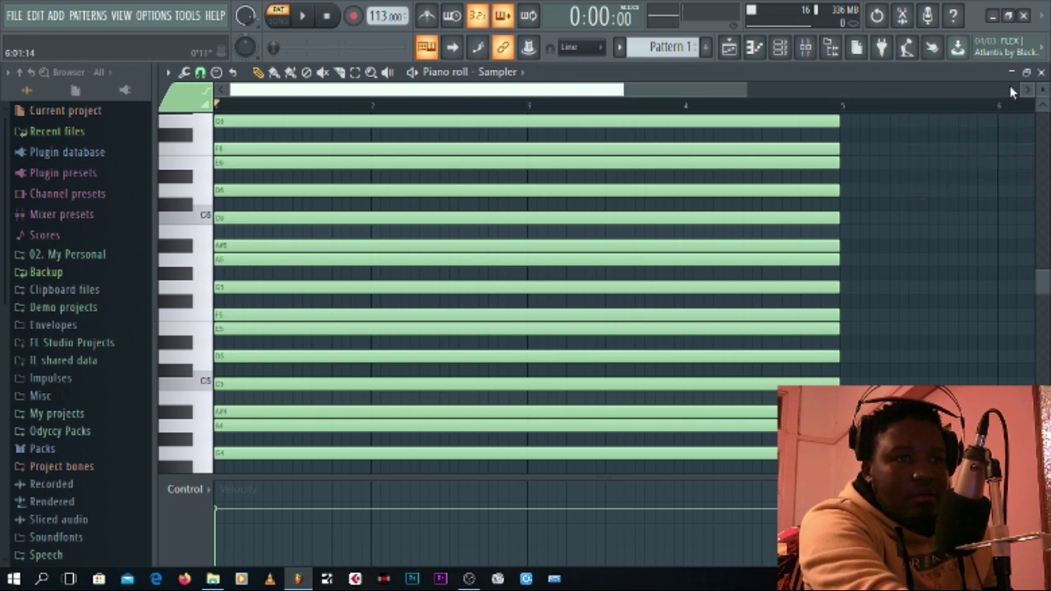
# - Close the Sampler piano roll and open the piano roll of the Xpand!2 channel
pyautogui.click(1041, 72)
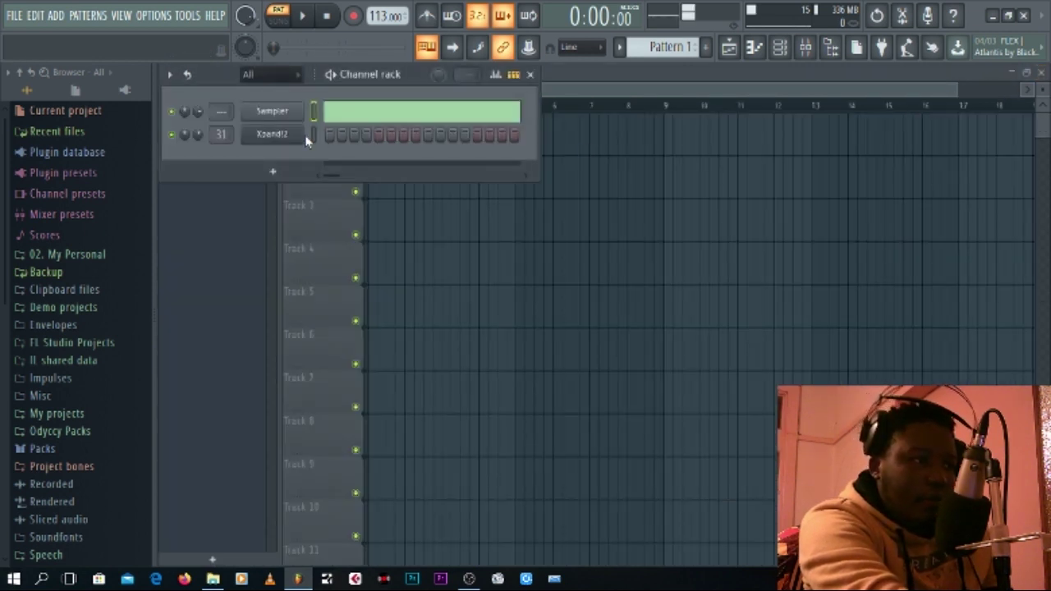
pyautogui.click(313, 133)
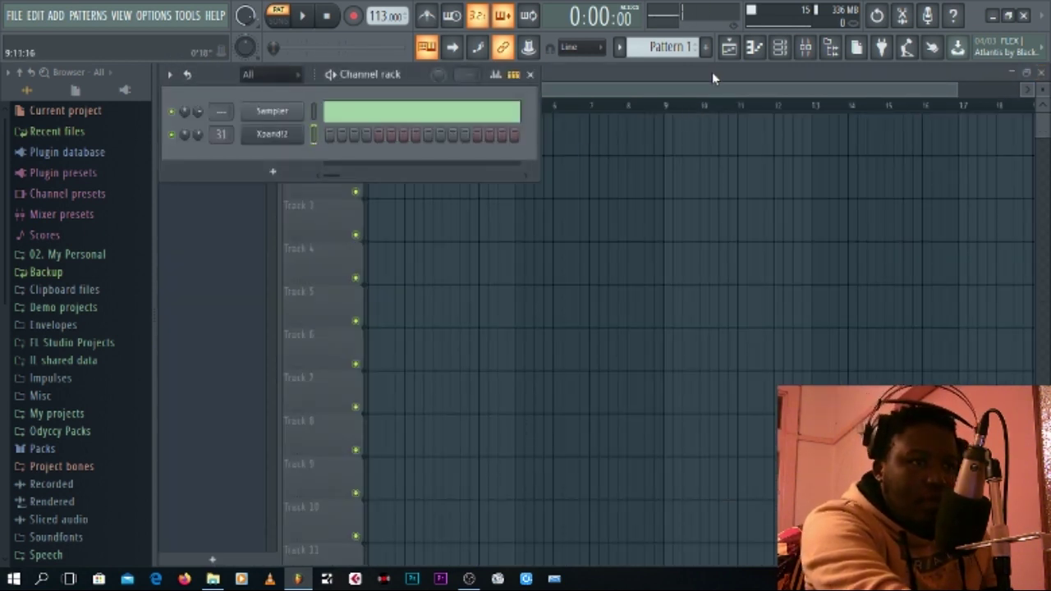
pyautogui.click(755, 49)
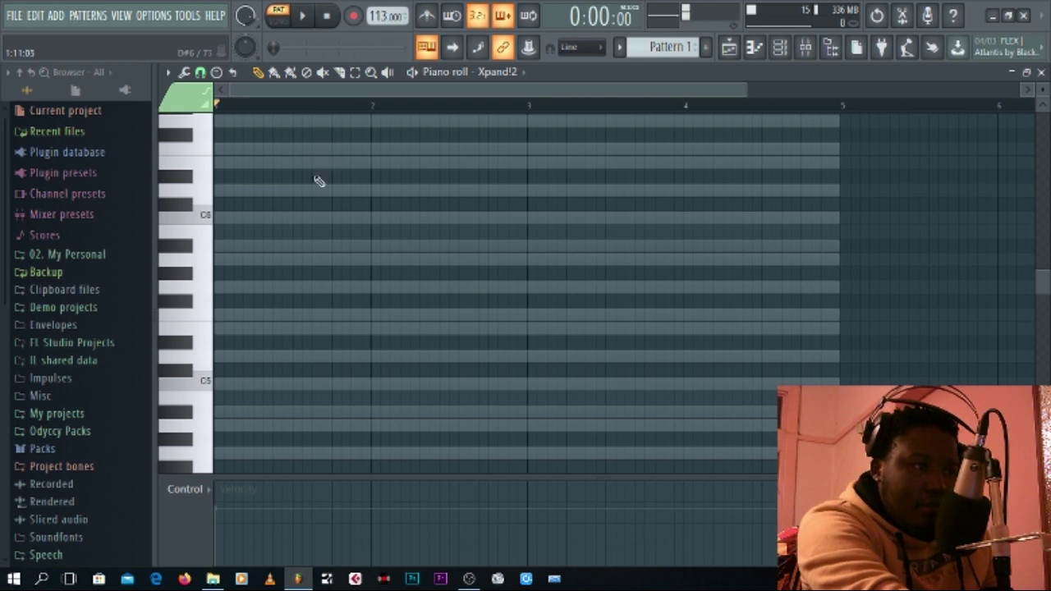
# - Add a C4 note at the start of bar 1 and set its length to two bars
pyautogui.scroll(-4, 296, 347)
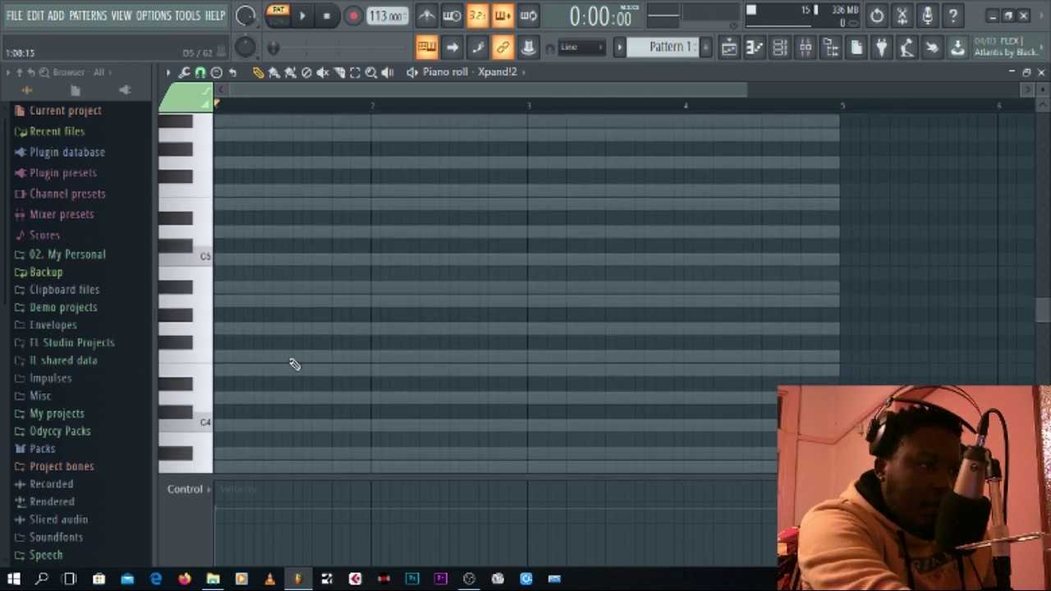
pyautogui.scroll(-1, 294, 363)
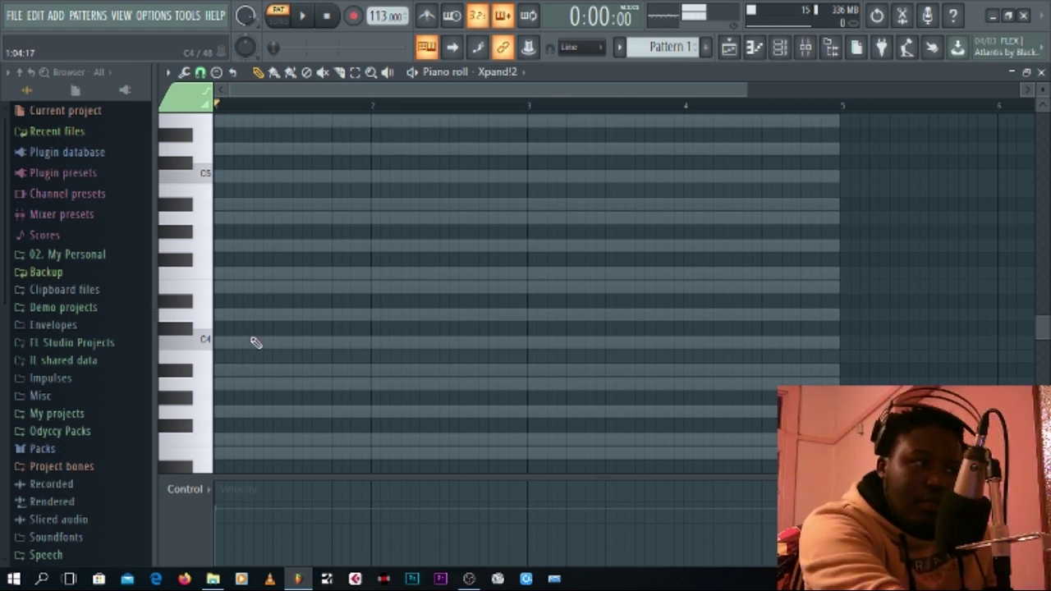
pyautogui.click(218, 342)
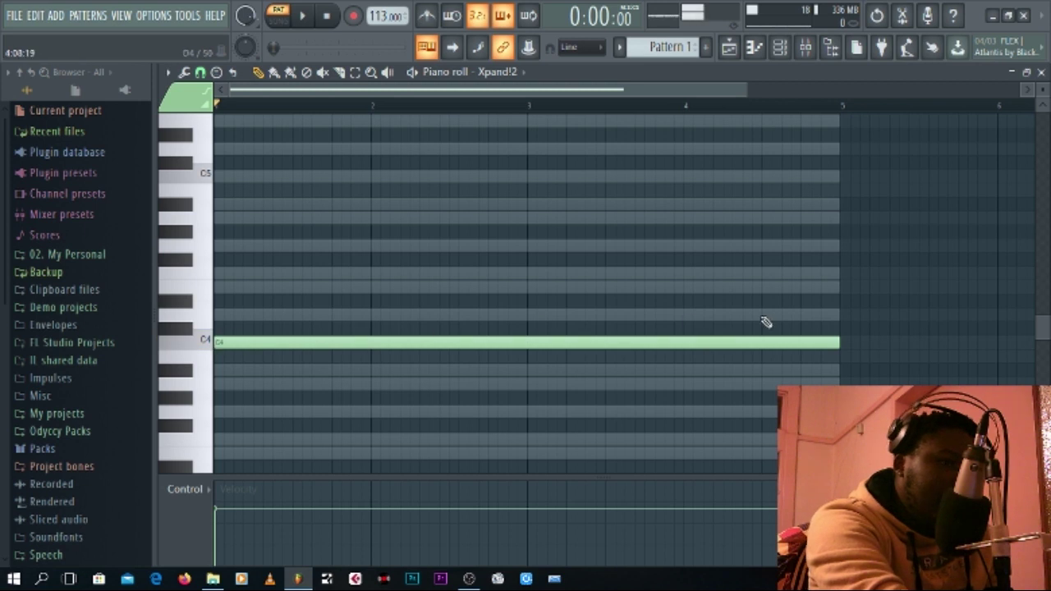
pyautogui.moveTo(847, 337); pyautogui.dragTo(326, 345)
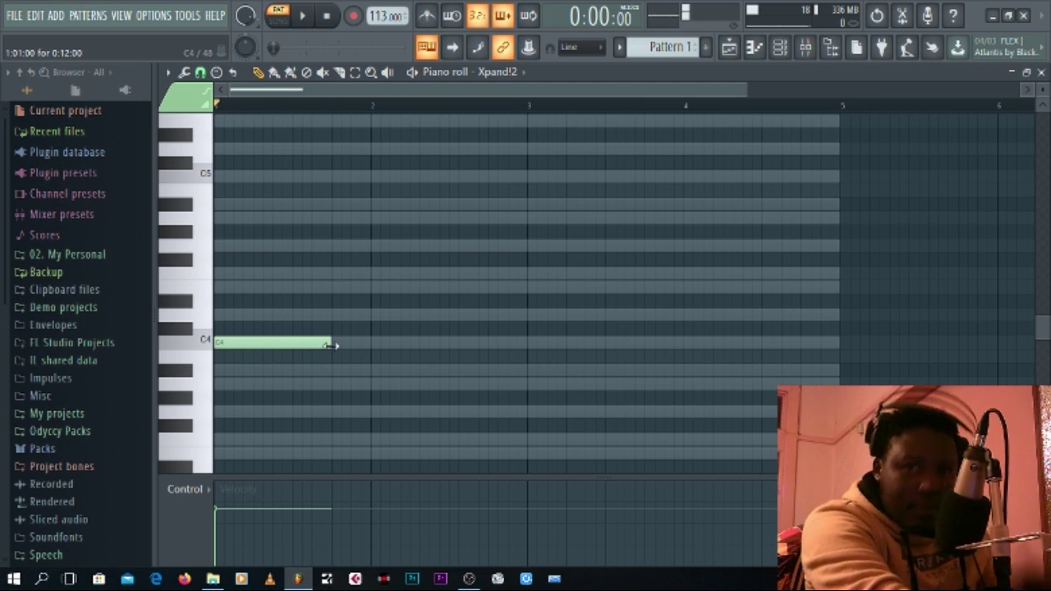
pyautogui.moveTo(331, 346); pyautogui.dragTo(532, 349)
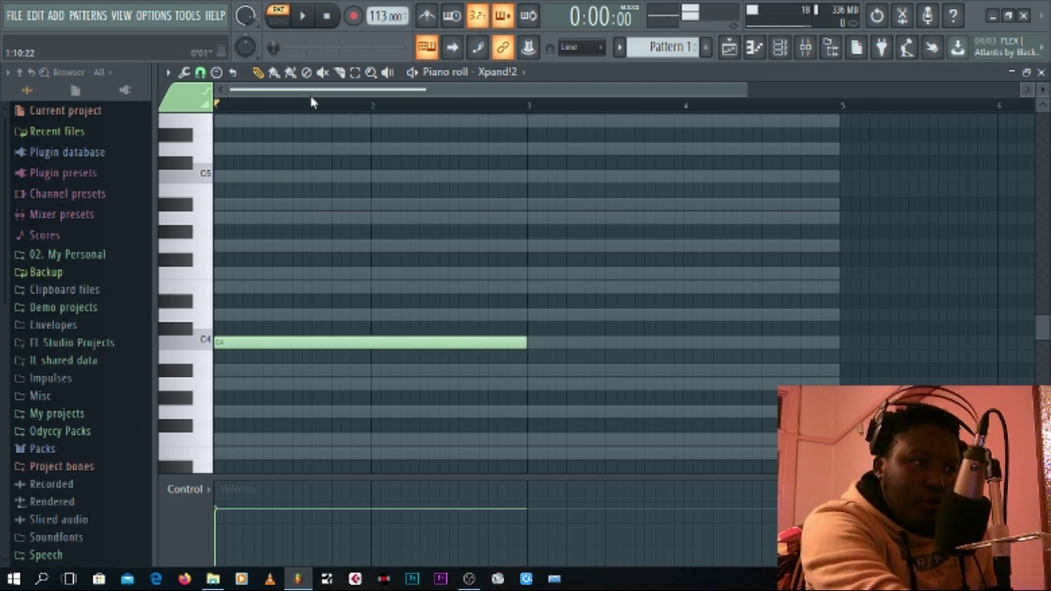
pyautogui.click(202, 73)
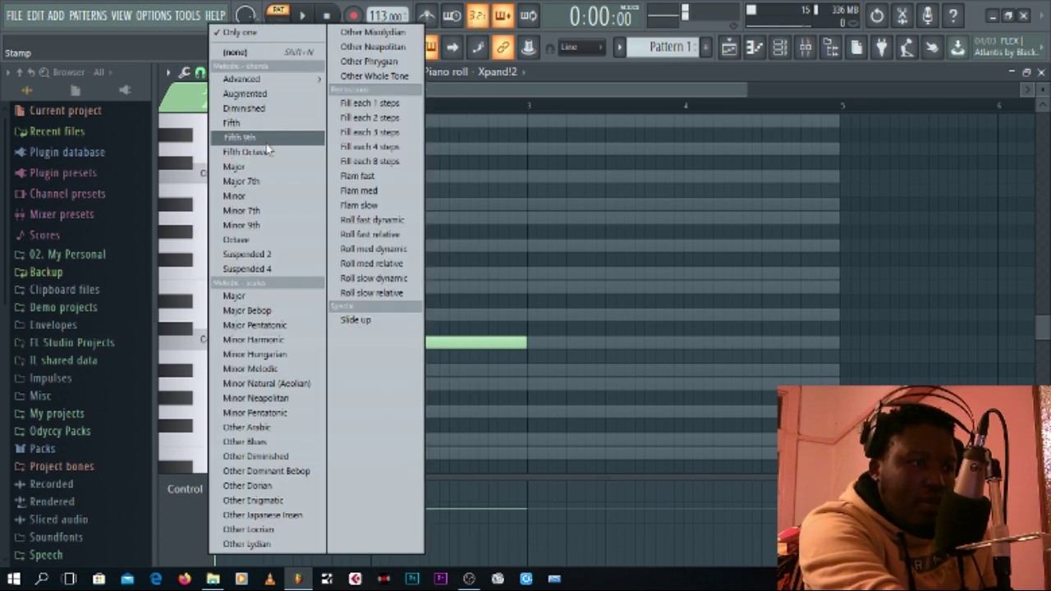
pyautogui.click(572, 202)
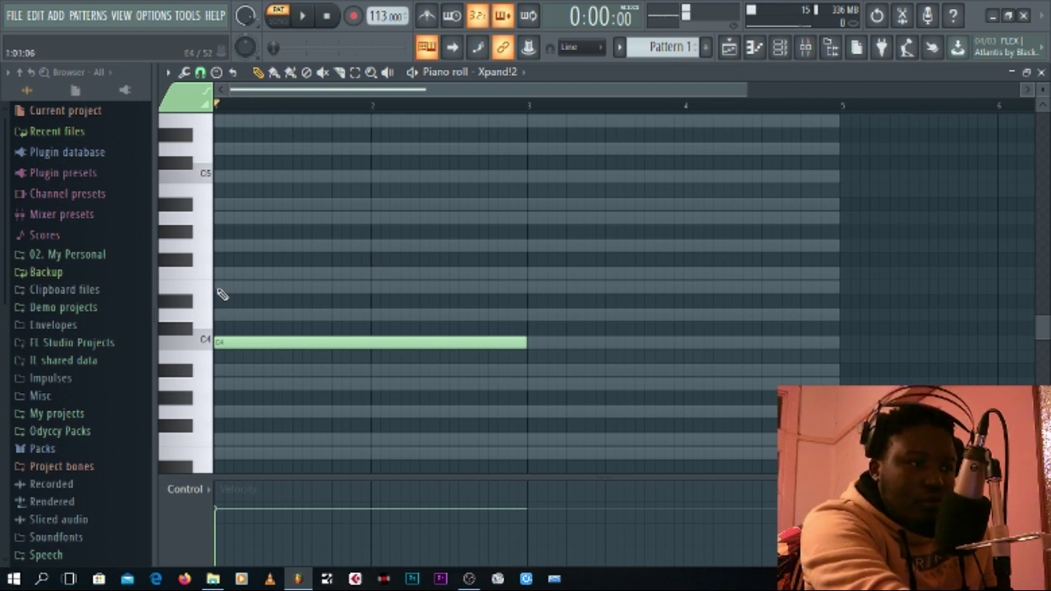
# - Stack two-bar notes E4, G4, A#4, D5 and F5 above the C4 note at bar 1 to complete the first chord
pyautogui.click(219, 287)
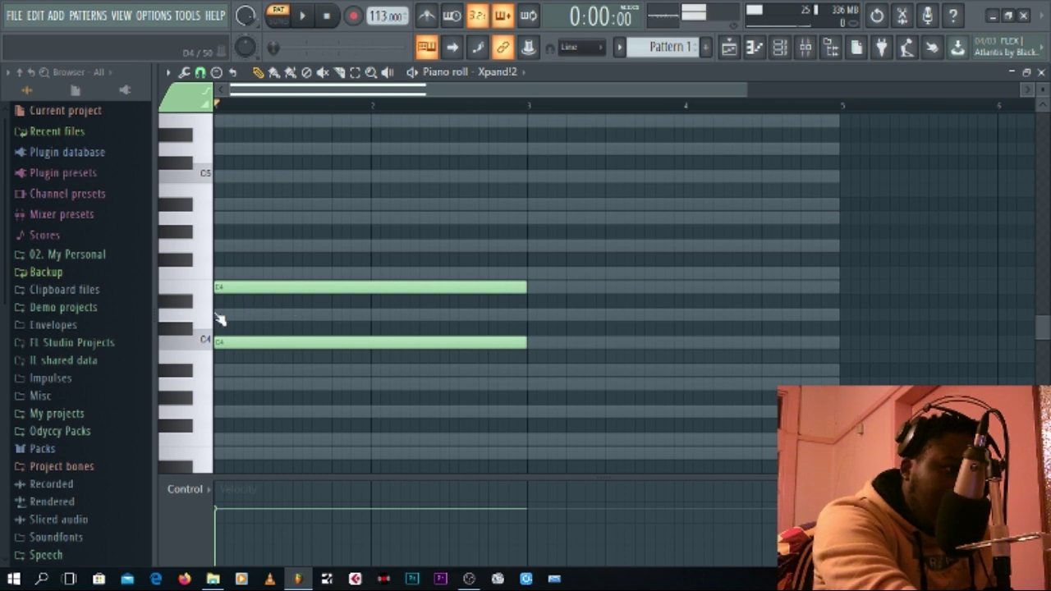
pyautogui.click(221, 246)
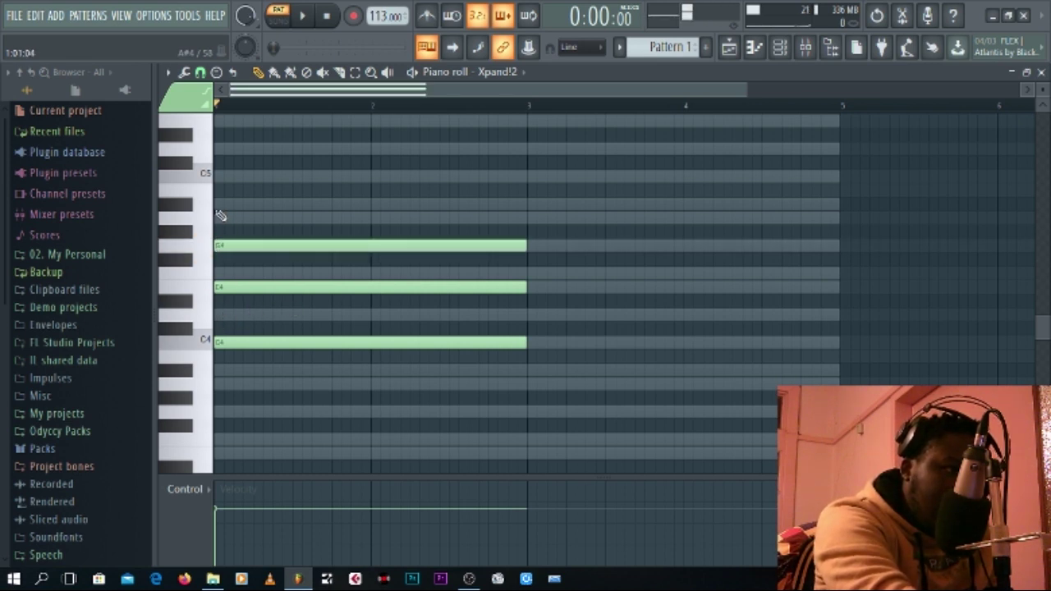
pyautogui.click(220, 206)
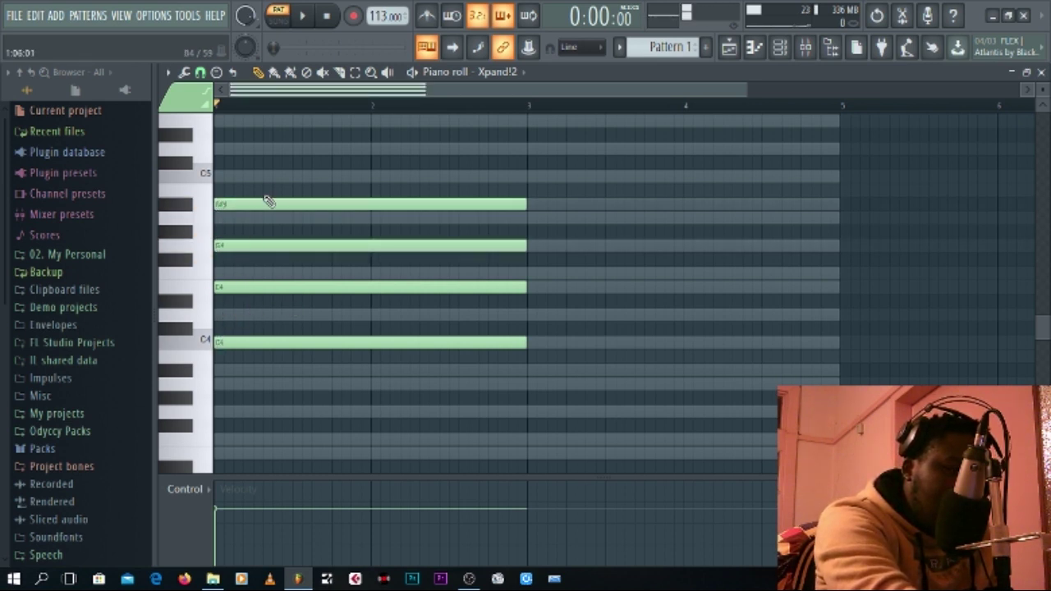
pyautogui.scroll(4, 345, 226)
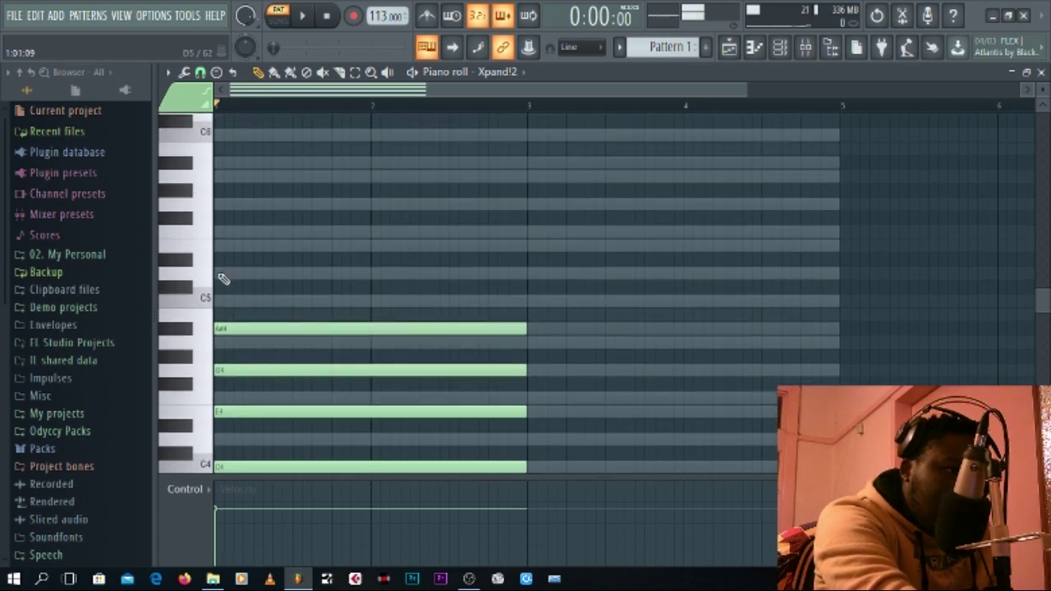
pyautogui.click(220, 274)
pyautogui.click(220, 238)
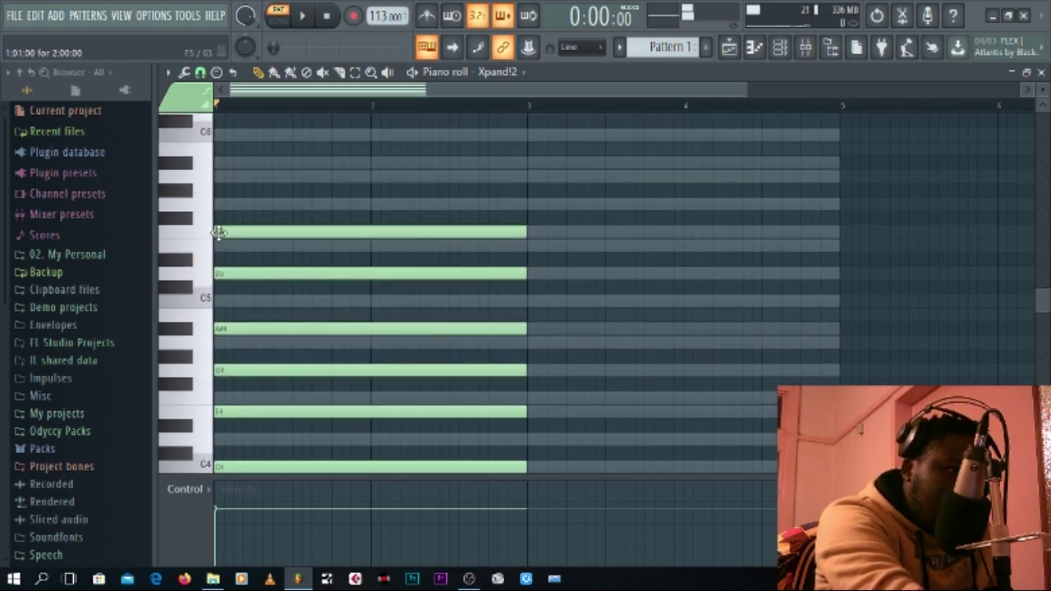
# - Play back the first chord to hear it and stop playback
pyautogui.scroll(-3, 368, 300)
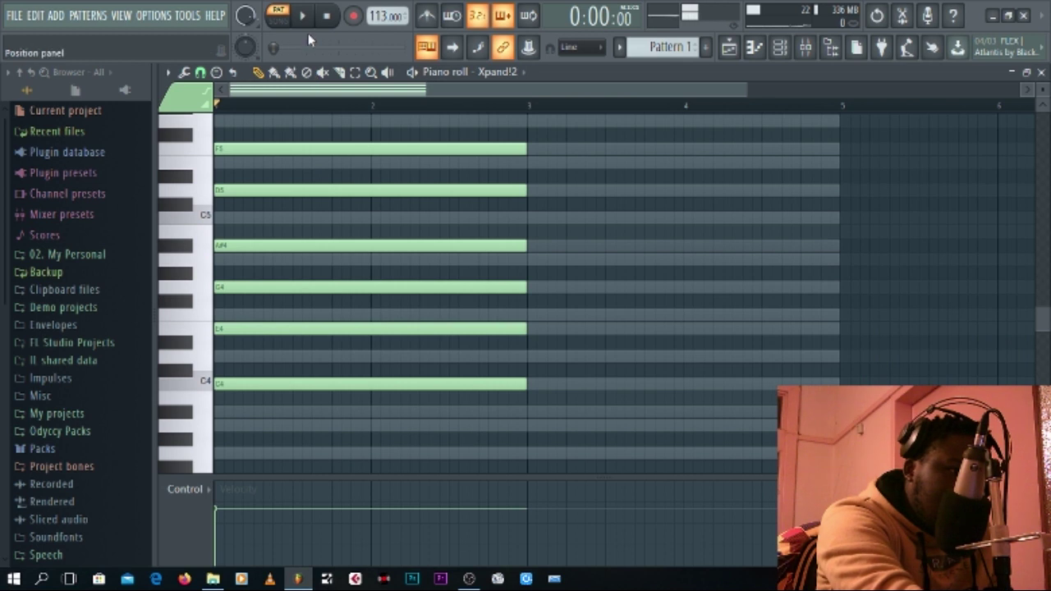
pyautogui.click(304, 17)
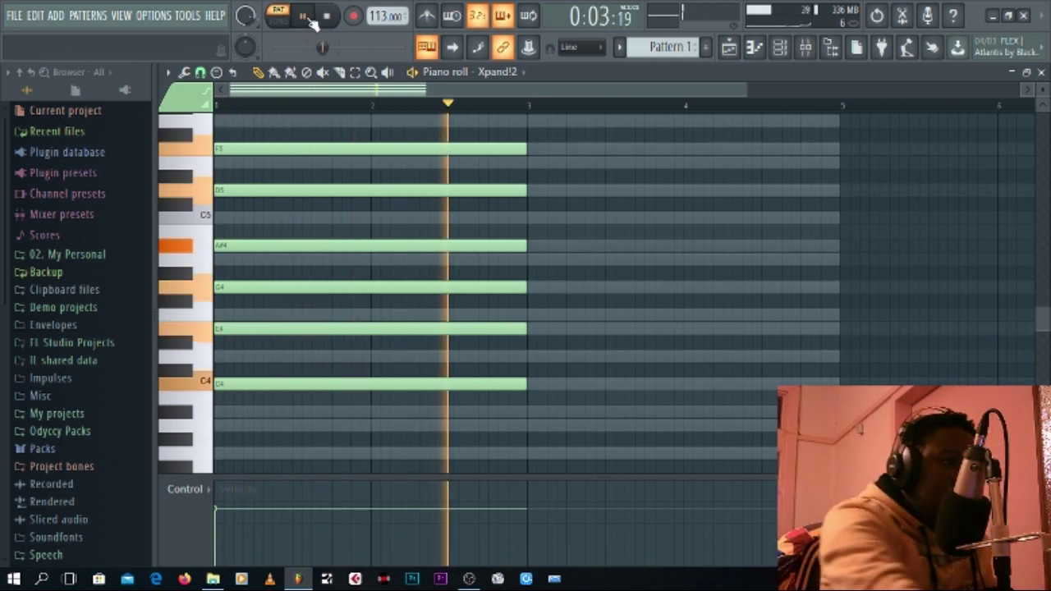
pyautogui.press('space')
pyautogui.press('space')
pyautogui.press('space')
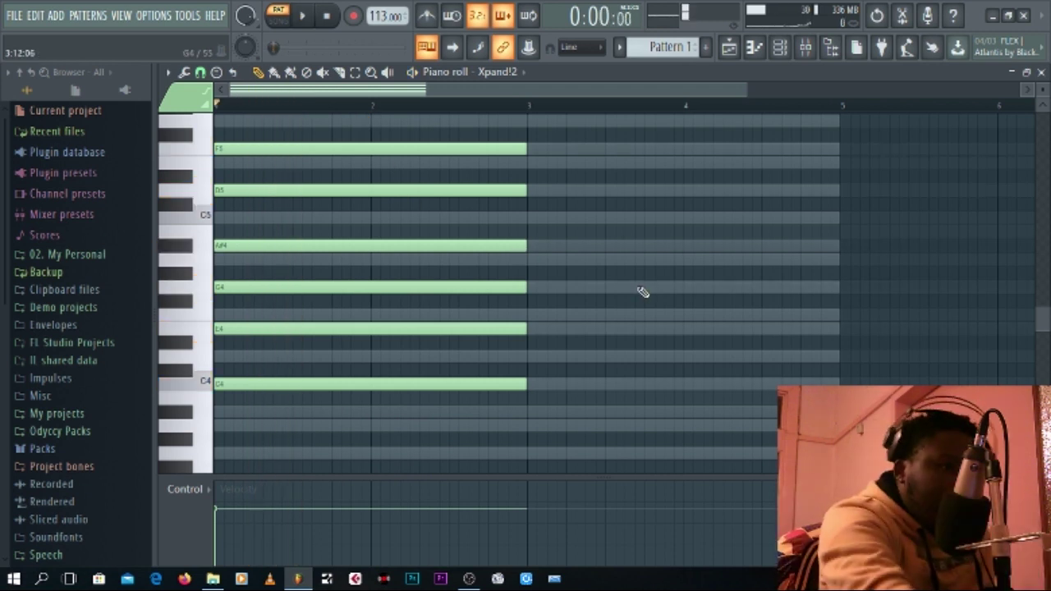
# - Build a second two-bar chord at bar 3 with the notes G3, A#3, D4, F4, A4 and C5
pyautogui.scroll(-3, 630, 305)
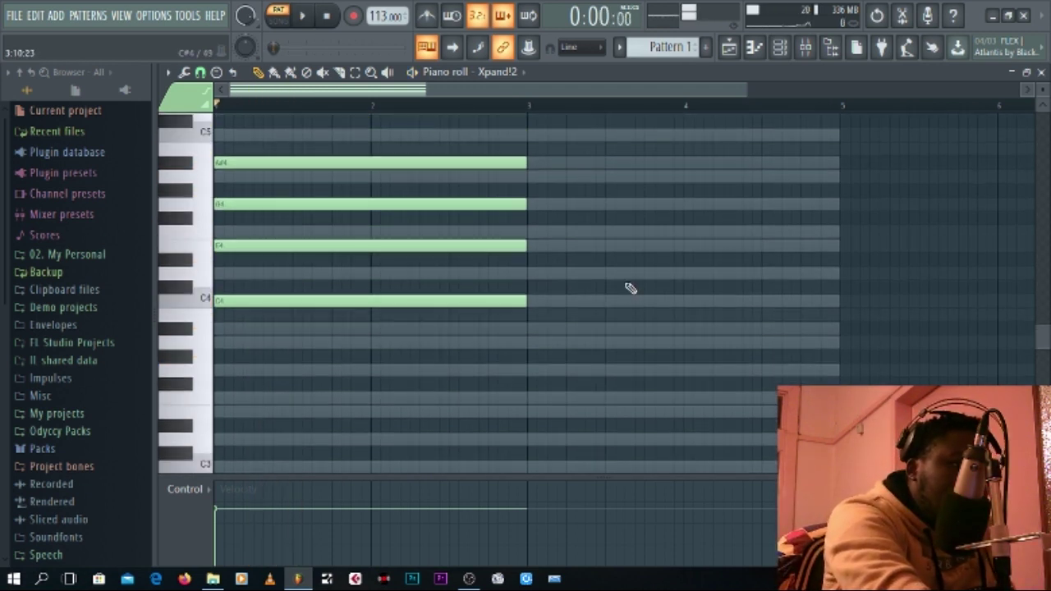
pyautogui.scroll(2, 631, 288)
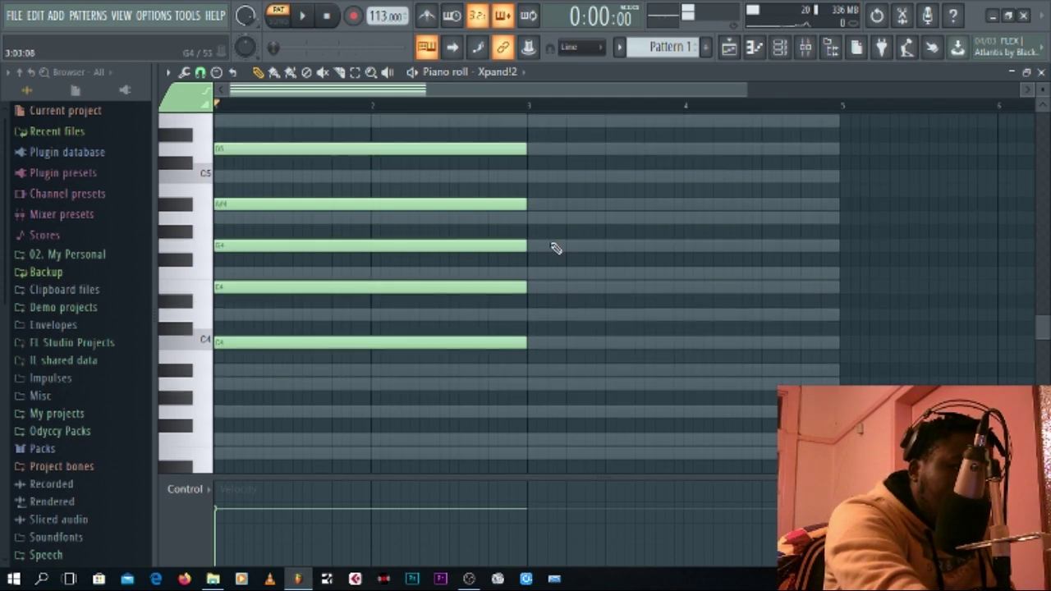
pyautogui.scroll(4, 616, 222)
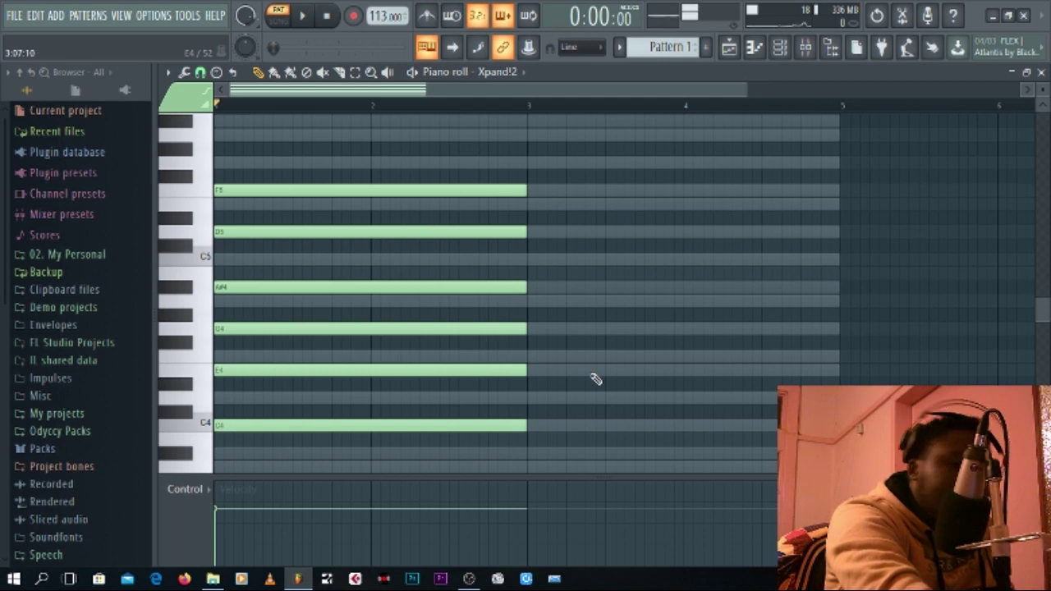
pyautogui.scroll(-8, 596, 379)
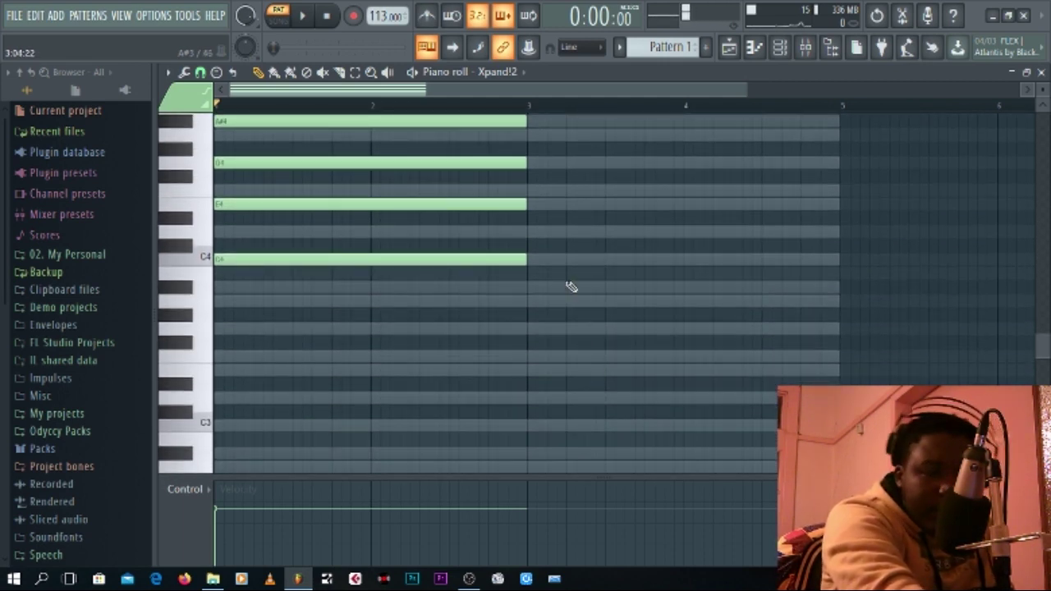
pyautogui.click(532, 329)
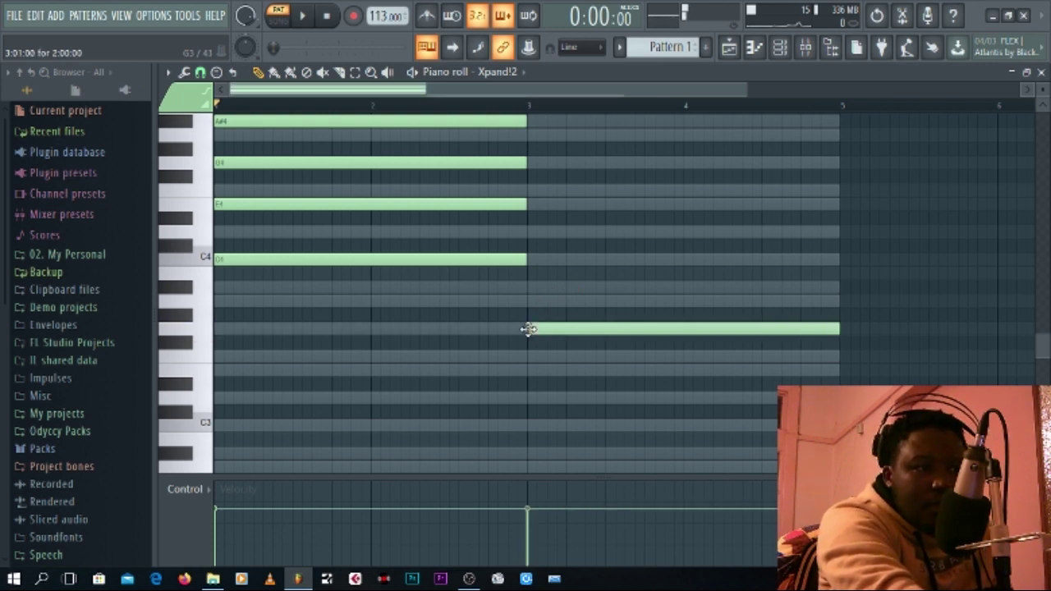
pyautogui.click(531, 287)
pyautogui.click(531, 232)
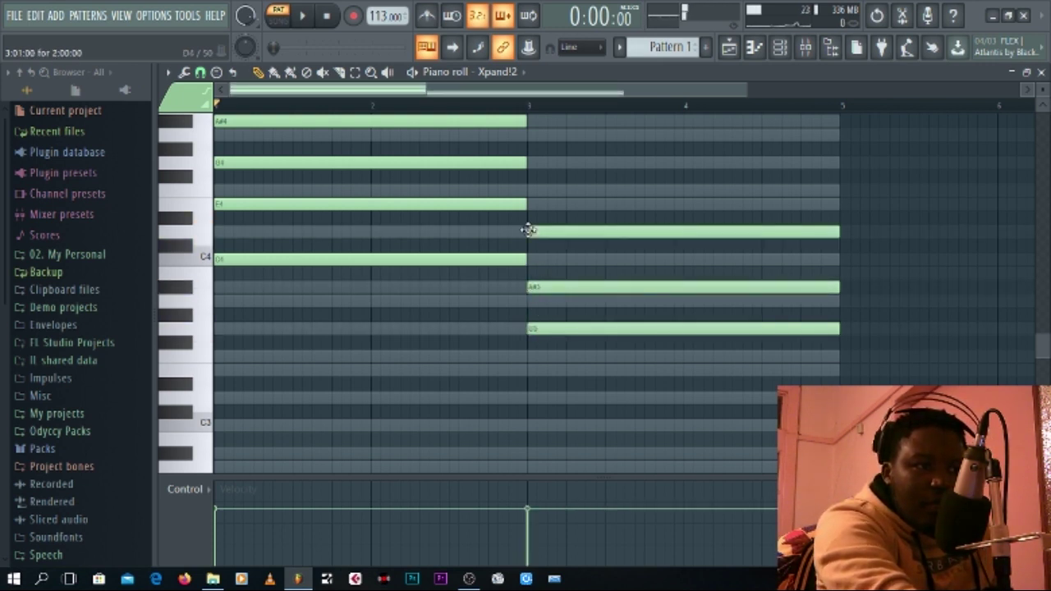
pyautogui.click(531, 190)
pyautogui.click(531, 134)
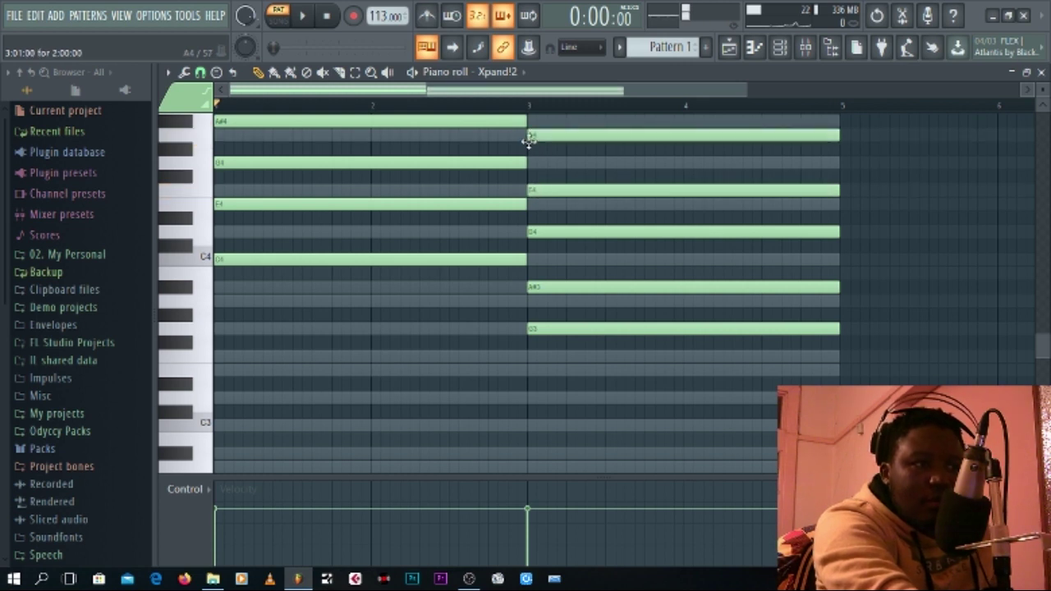
pyautogui.scroll(3, 604, 219)
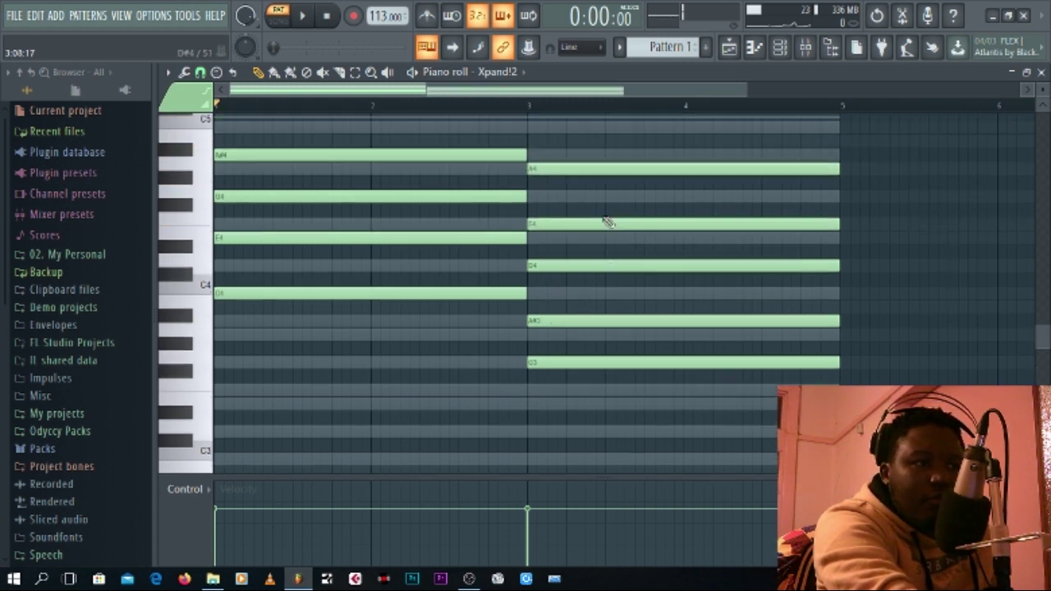
pyautogui.click(528, 177)
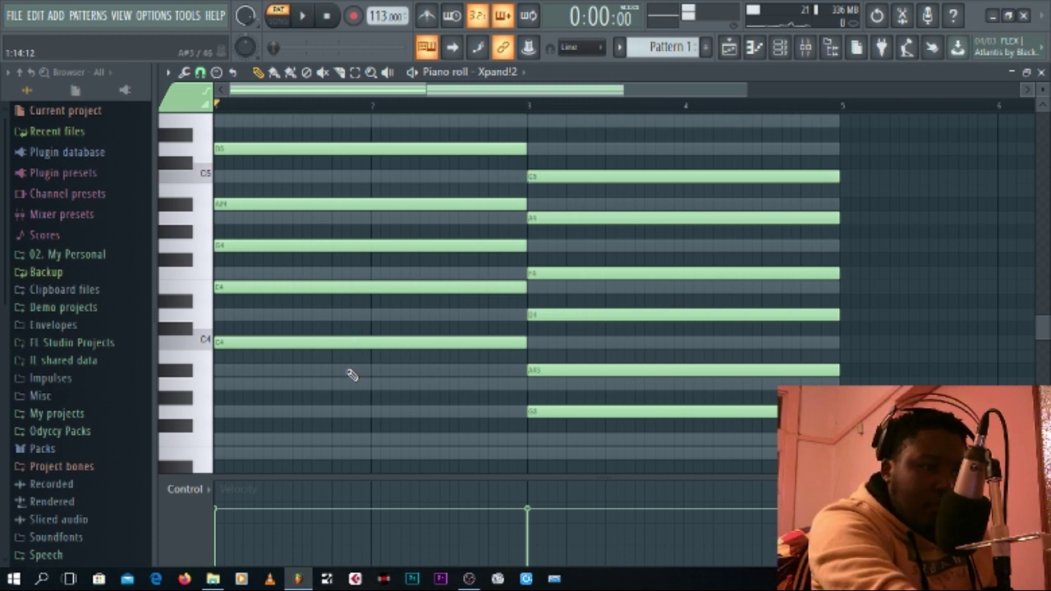
# - Play back the progression of both chords and stop playback
pyautogui.press('space')
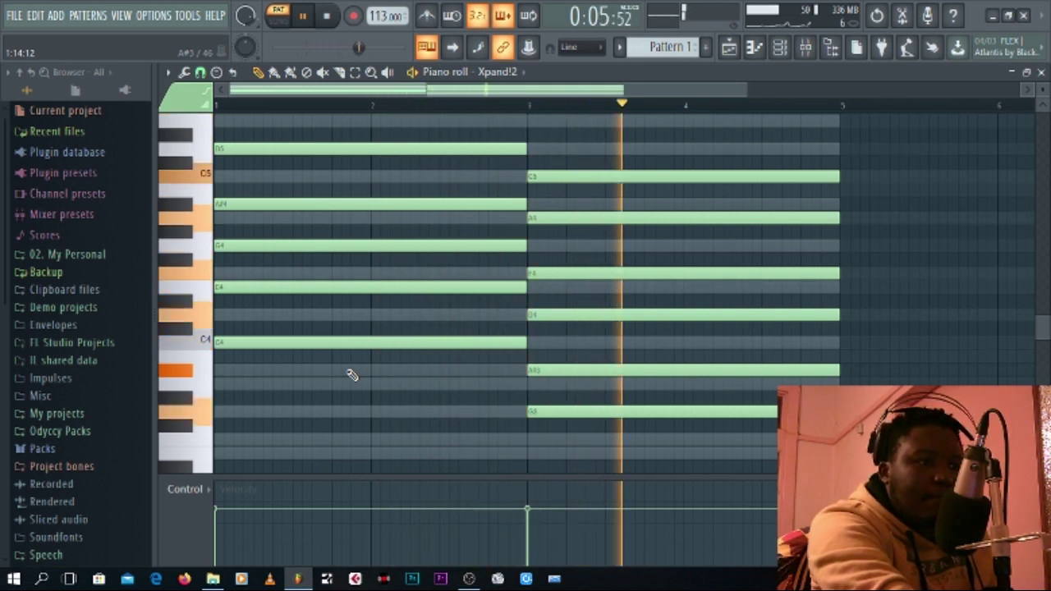
pyautogui.press('space')
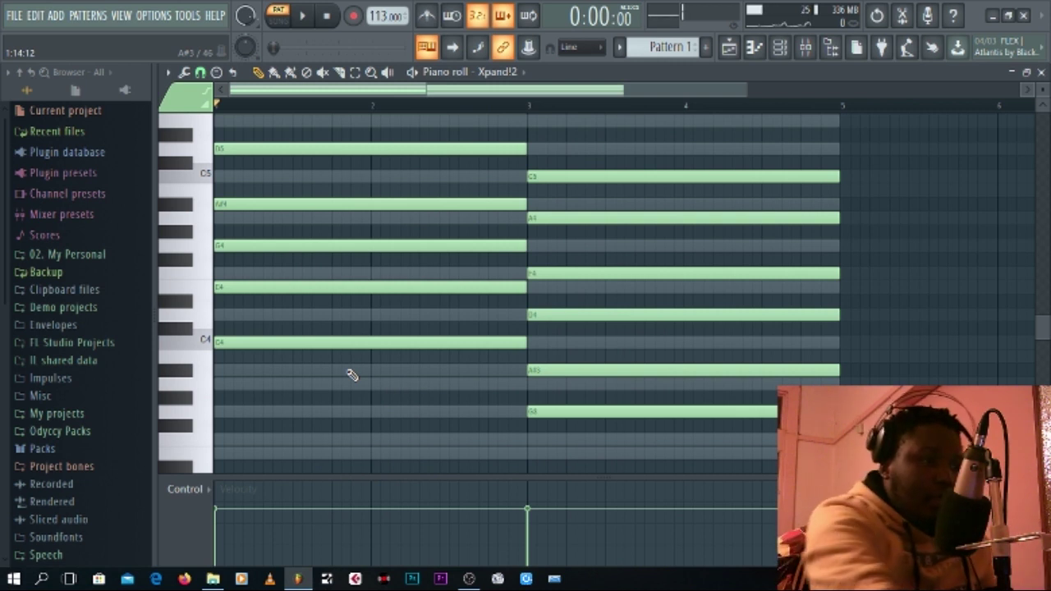
pyautogui.click(185, 74)
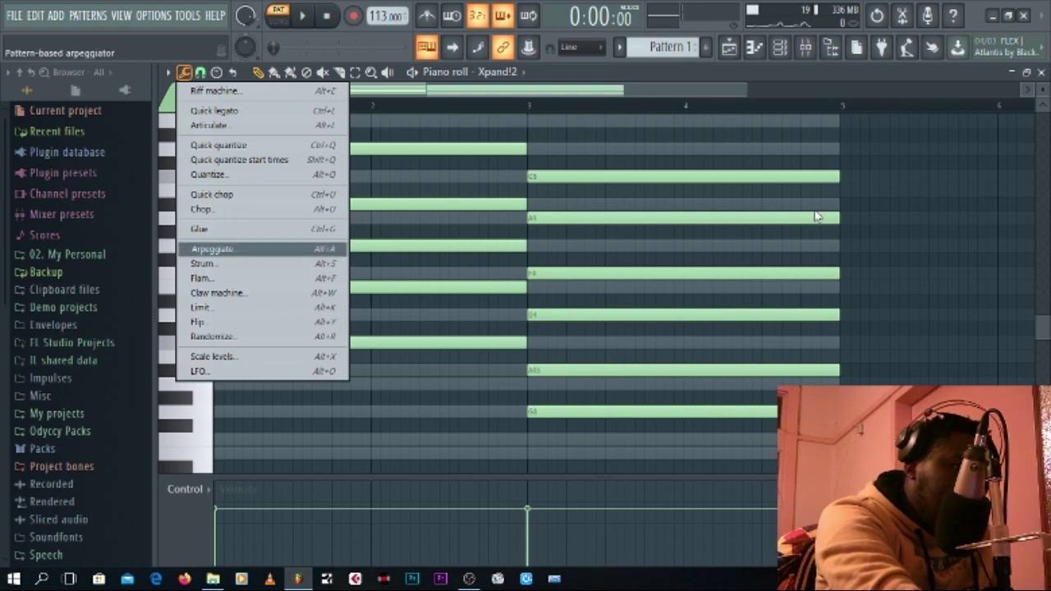
pyautogui.click(868, 251)
pyautogui.scroll(2, 942, 218)
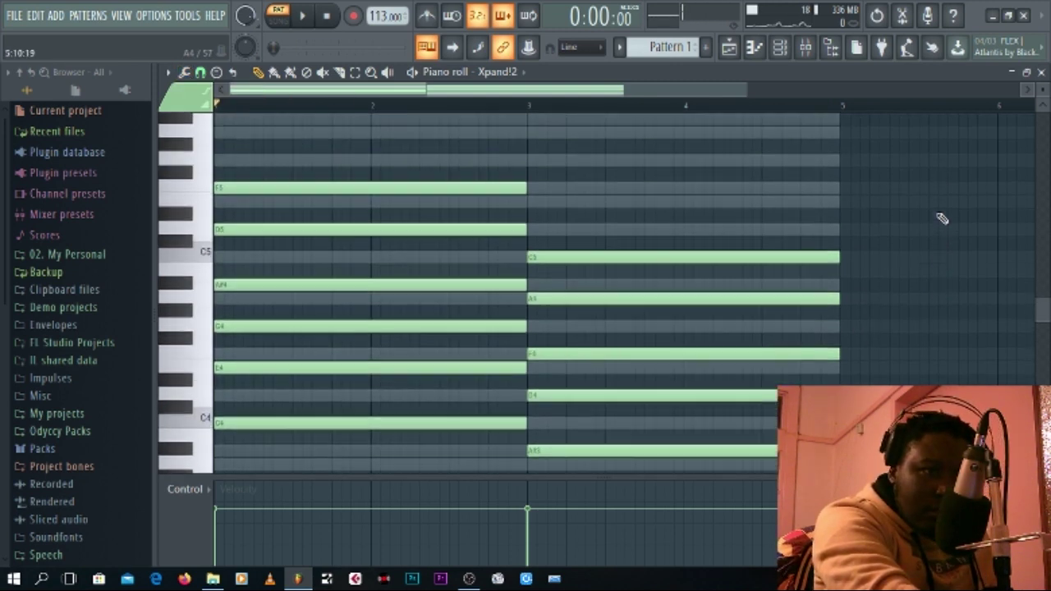
pyautogui.scroll(2, 942, 218)
pyautogui.scroll(2, 942, 217)
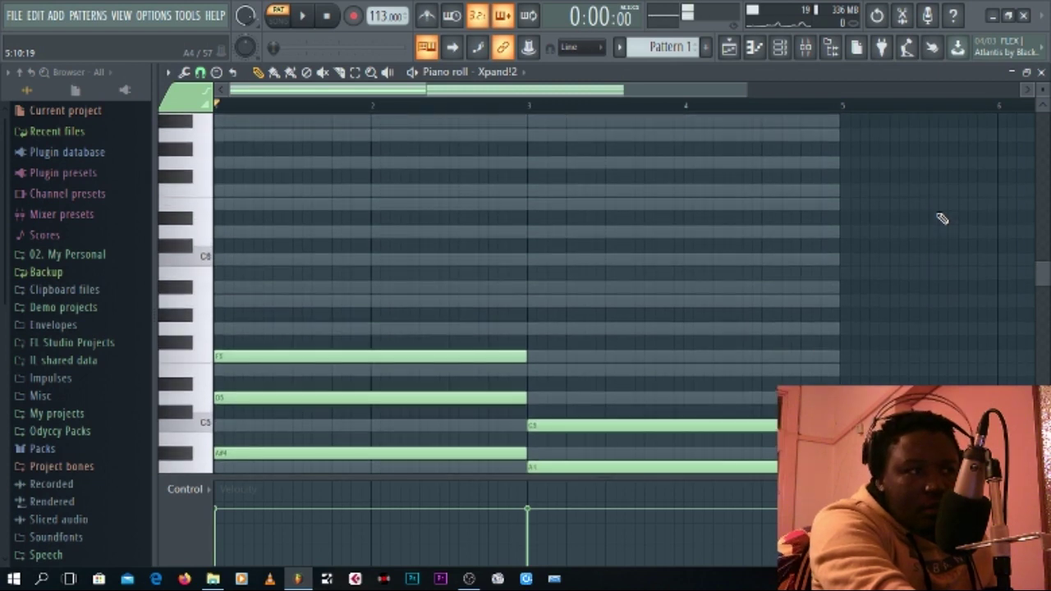
# - Add a melody of one-beat notes over bars 1 and 2, in order A#5, D6, C6, A5, F6, E6, C6 and A5
pyautogui.click(219, 287)
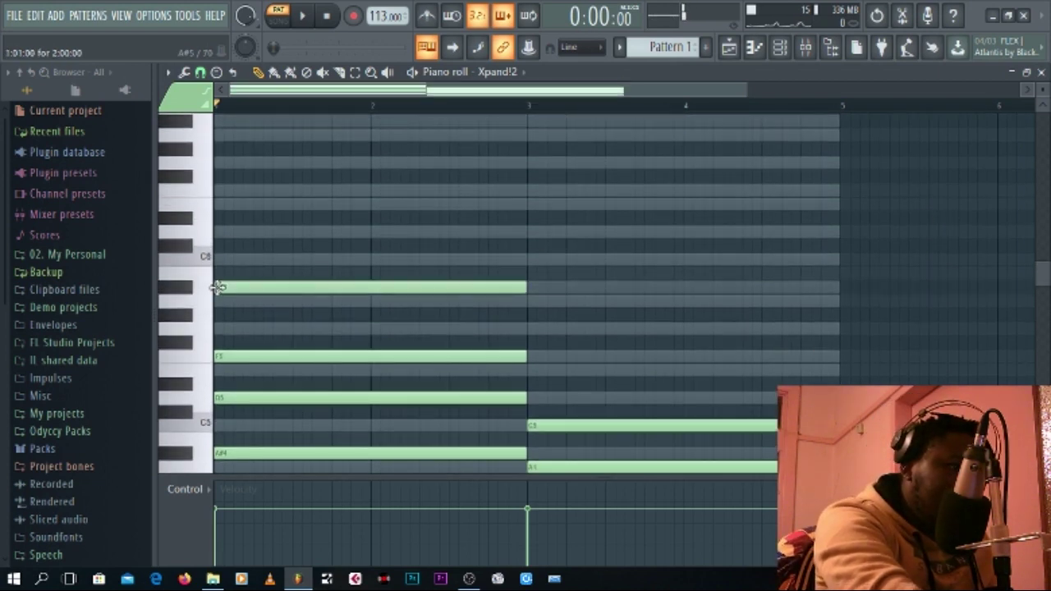
pyautogui.moveTo(521, 289); pyautogui.dragTo(247, 300)
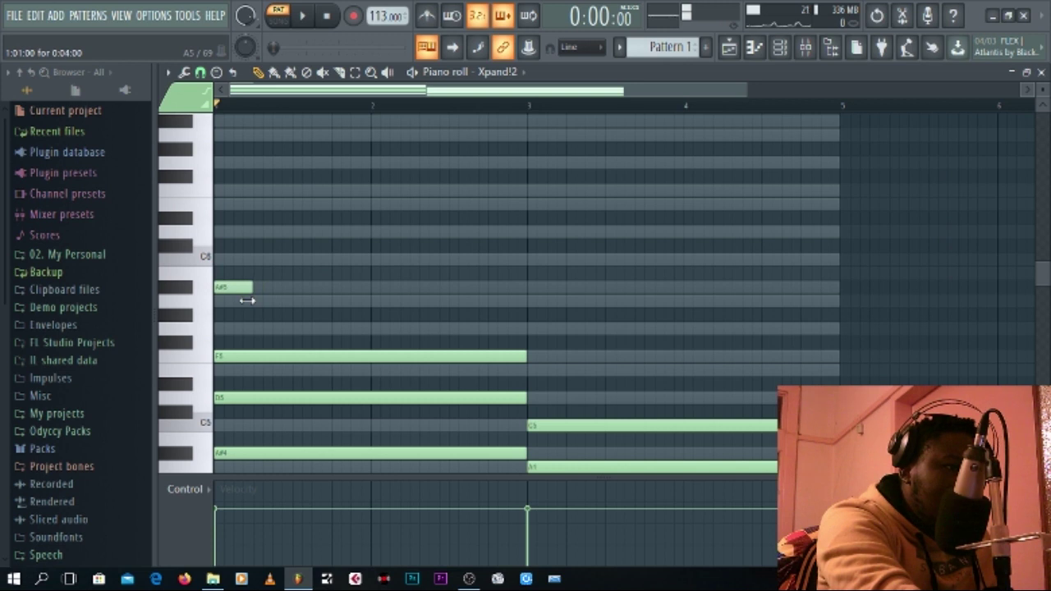
pyautogui.click(257, 233)
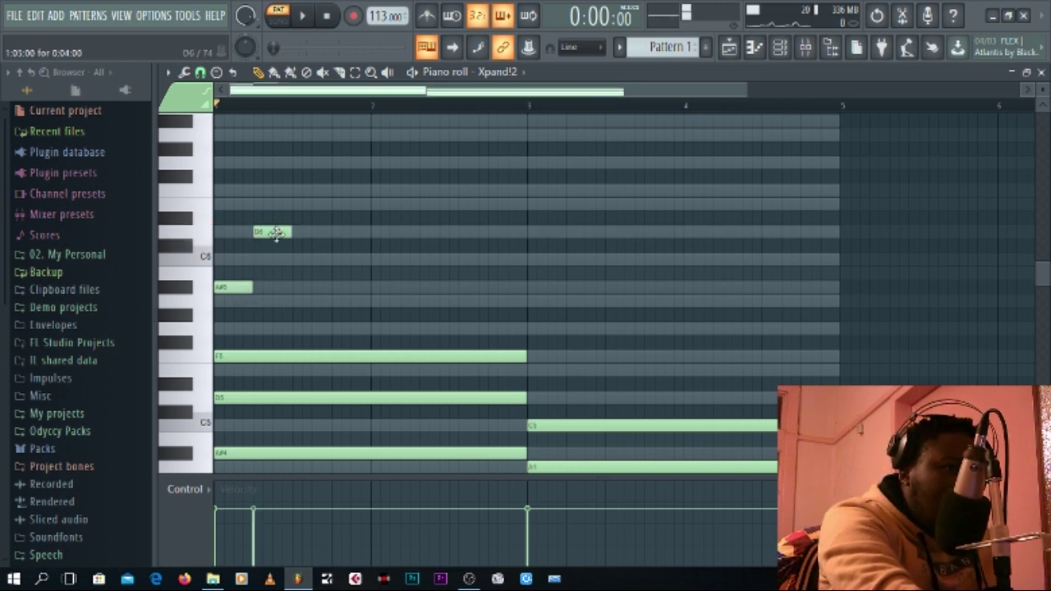
pyautogui.click(296, 261)
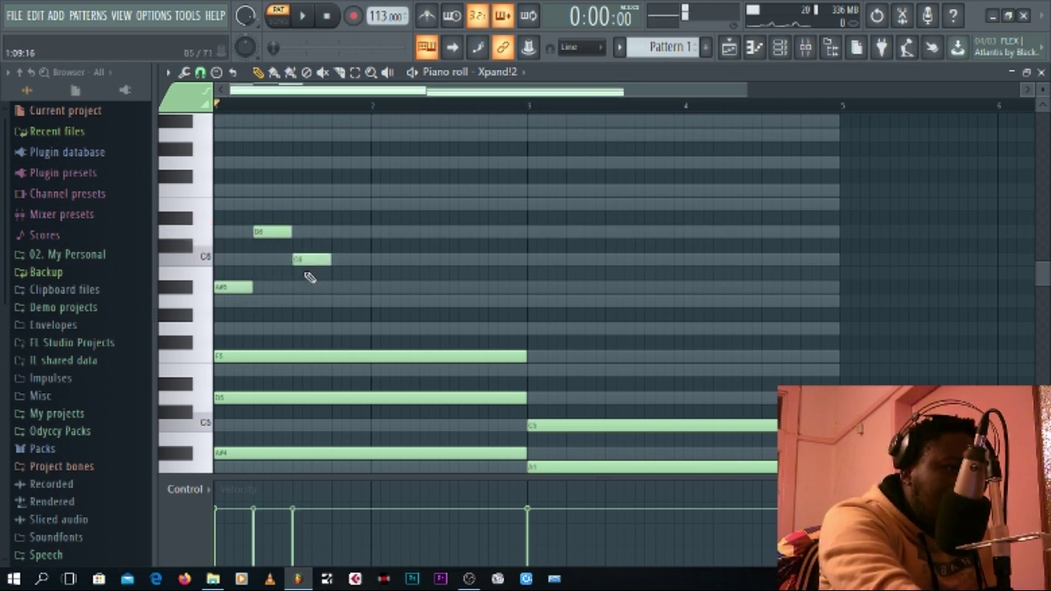
pyautogui.click(336, 302)
pyautogui.click(375, 192)
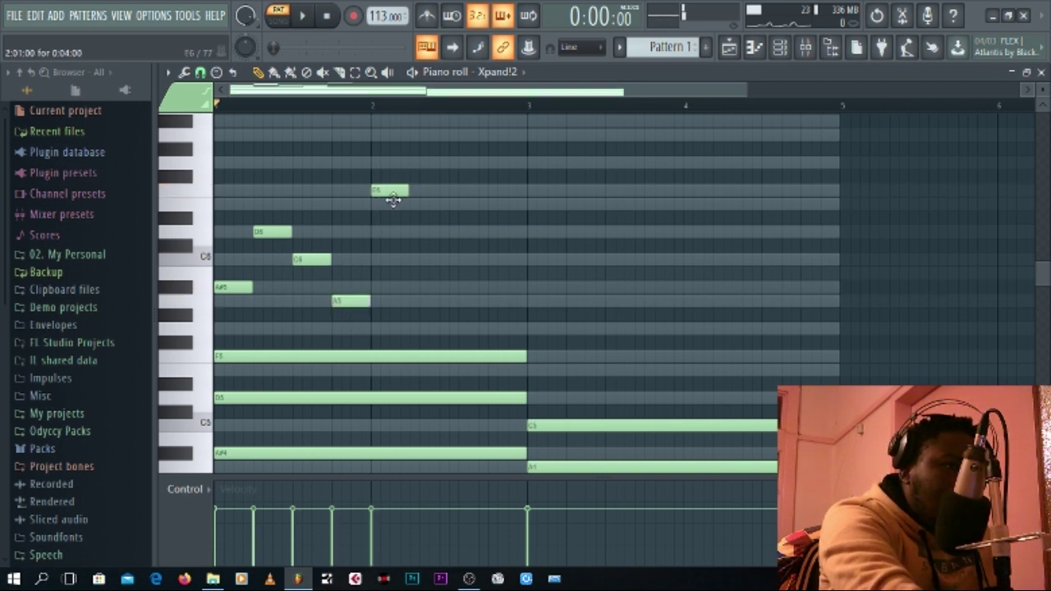
pyautogui.click(413, 204)
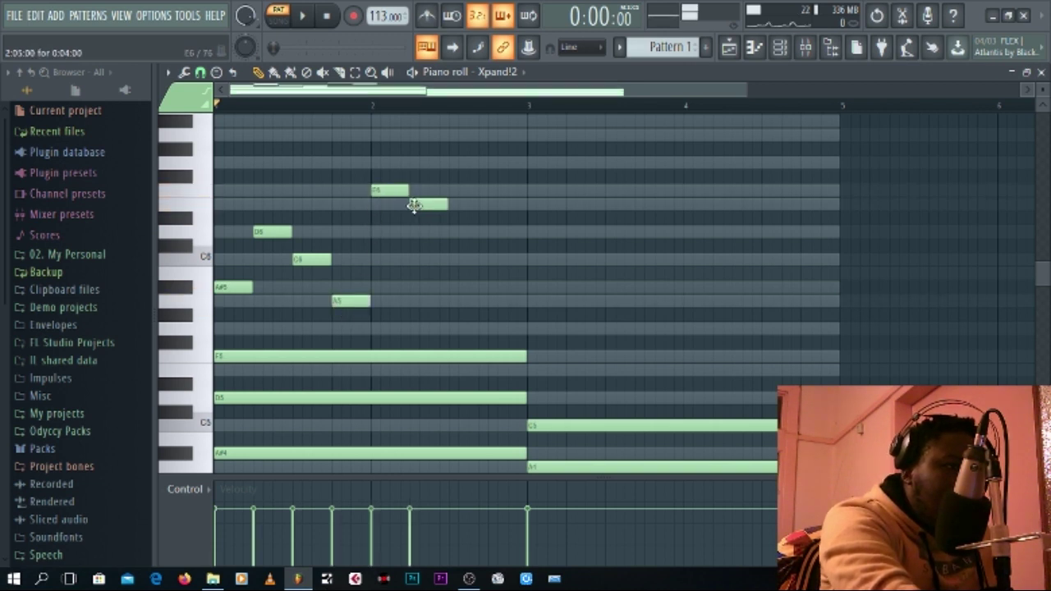
pyautogui.click(454, 261)
pyautogui.click(494, 300)
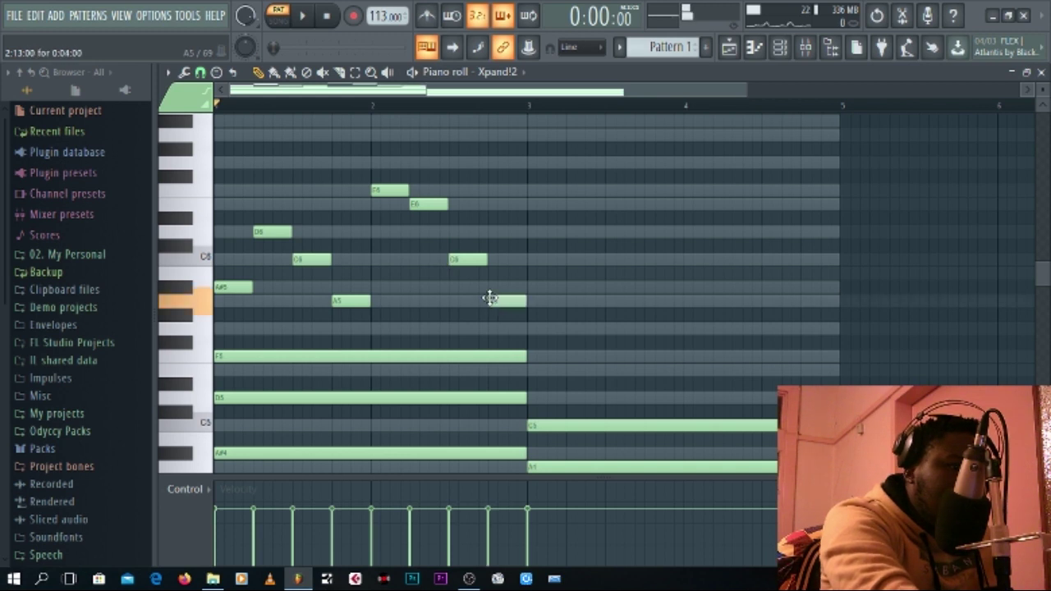
# - Duplicate the eight melody notes into bars 3 and 4 and play back the whole pattern
pyautogui.moveTo(585, 325); pyautogui.dragTo(136, 135)
pyautogui.hotkey('ctrl', 'b')
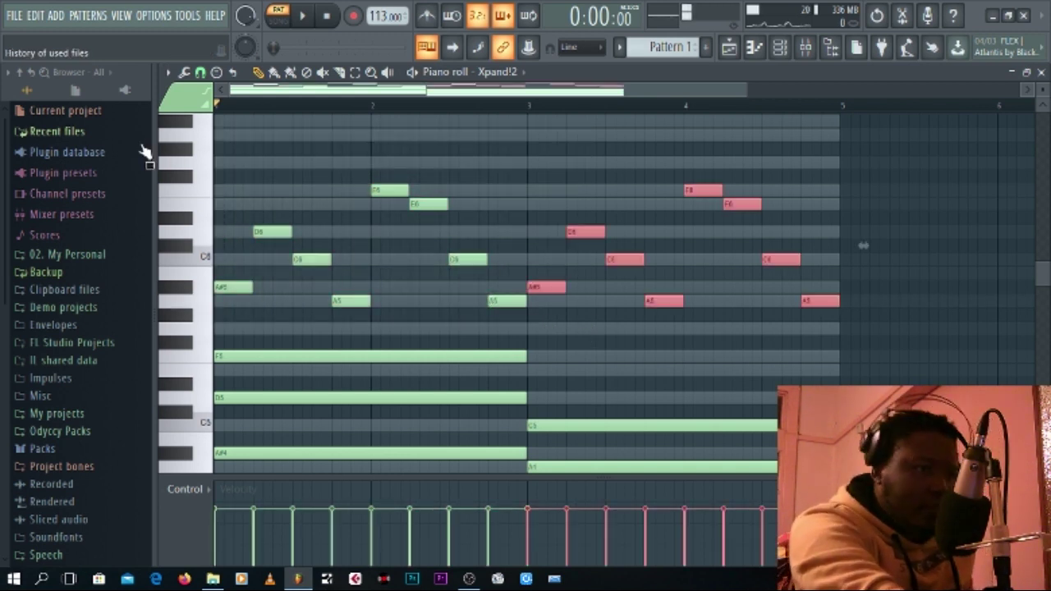
pyautogui.click(733, 270)
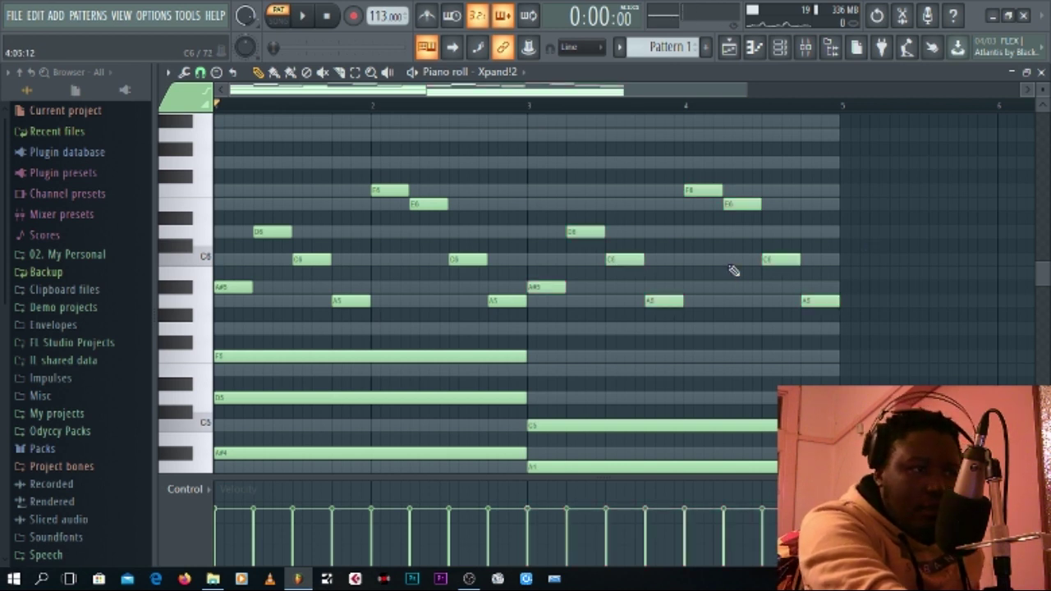
pyautogui.press('space')
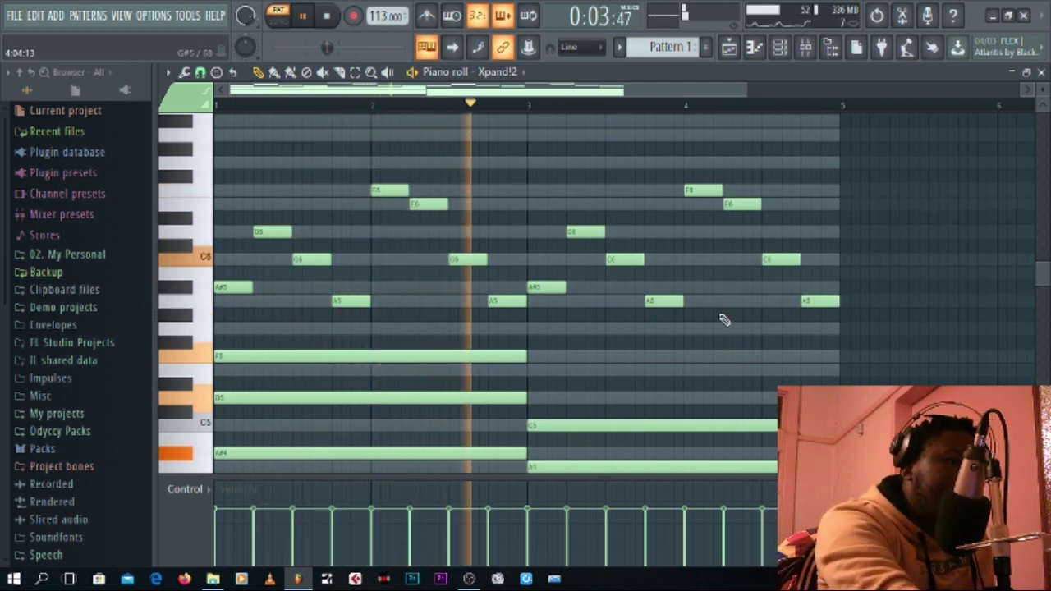
pyautogui.press('space')
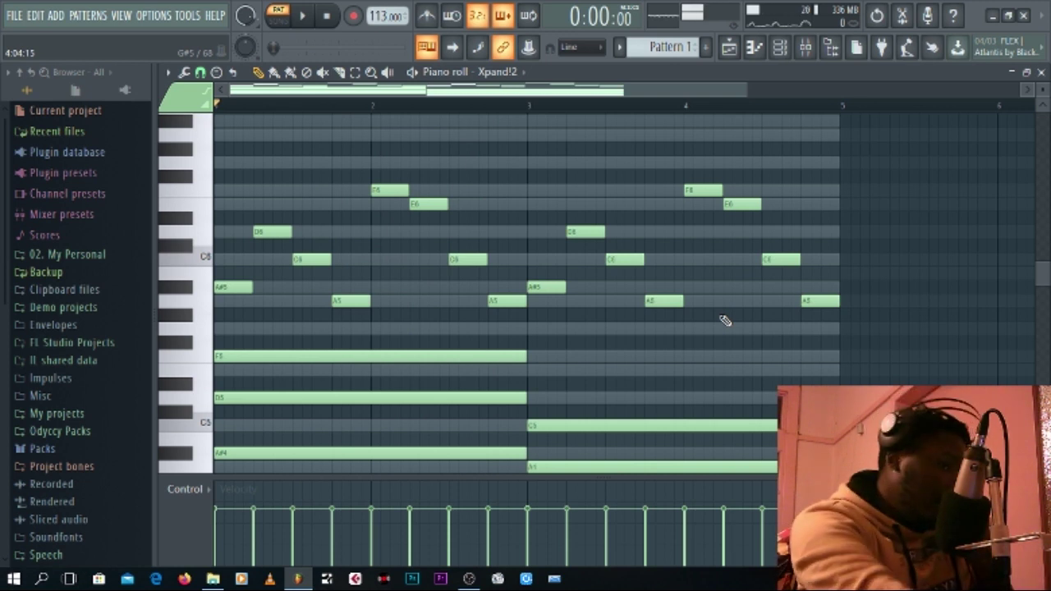
# - Load the "+01 Mark 2" preset from the E Pianos + Clav category in the Xpand!2 plugin and close its window
pyautogui.click(1041, 73)
pyautogui.click(272, 134)
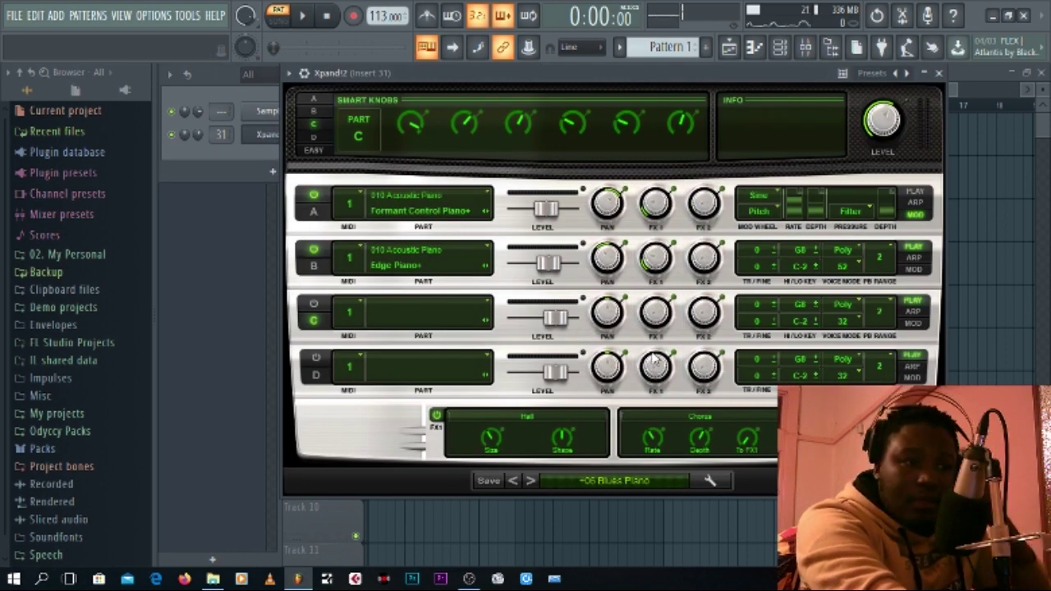
pyautogui.click(621, 484)
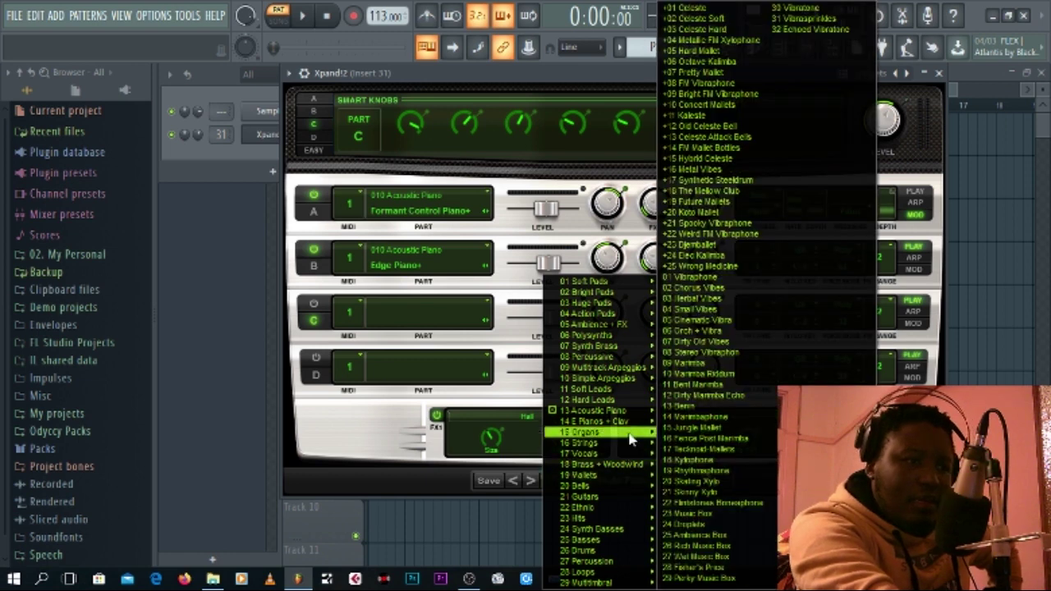
pyautogui.moveTo(622, 427)
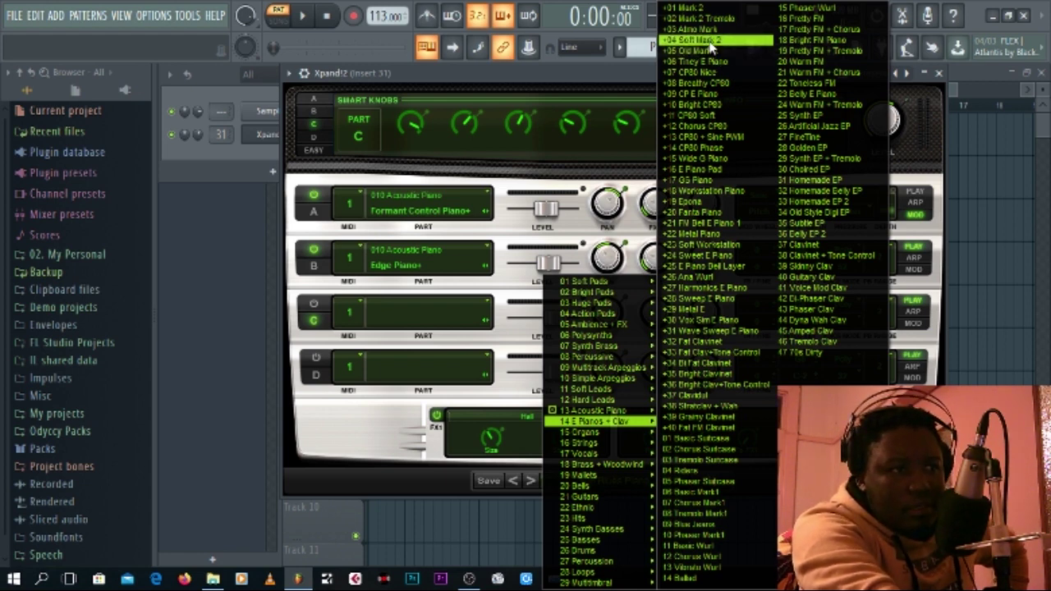
pyautogui.click(694, 8)
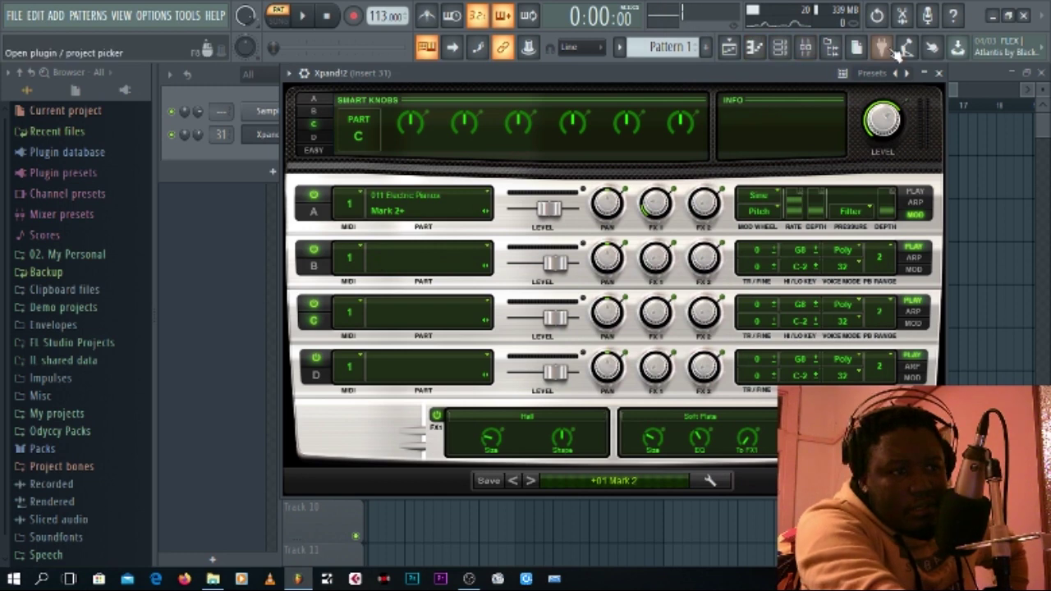
pyautogui.click(939, 72)
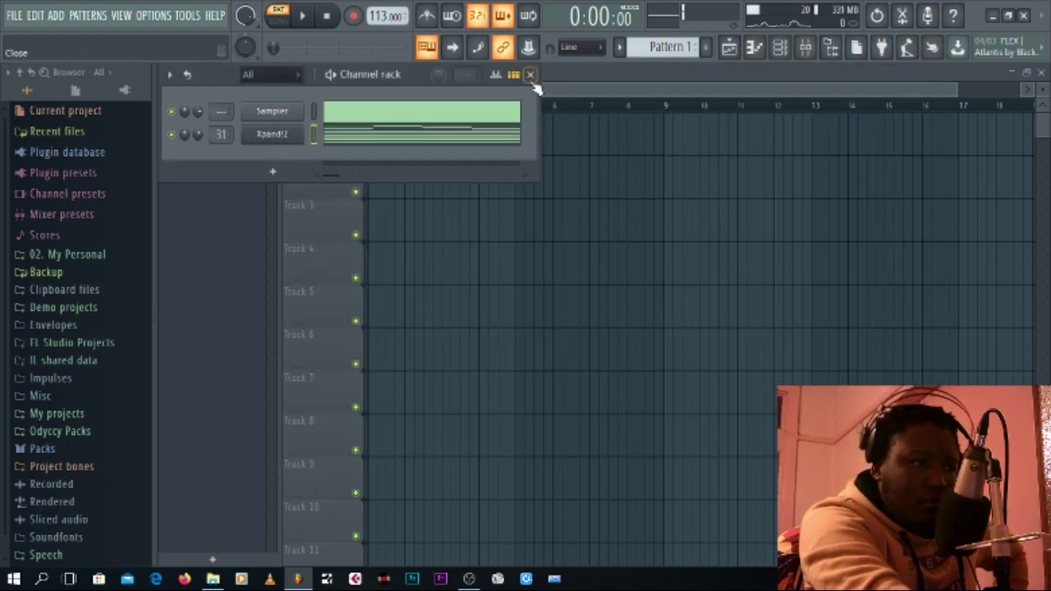
# - Play back the pattern with the electric piano sound while viewing the Xpand!2 notes, and stop playback
pyautogui.click(310, 17)
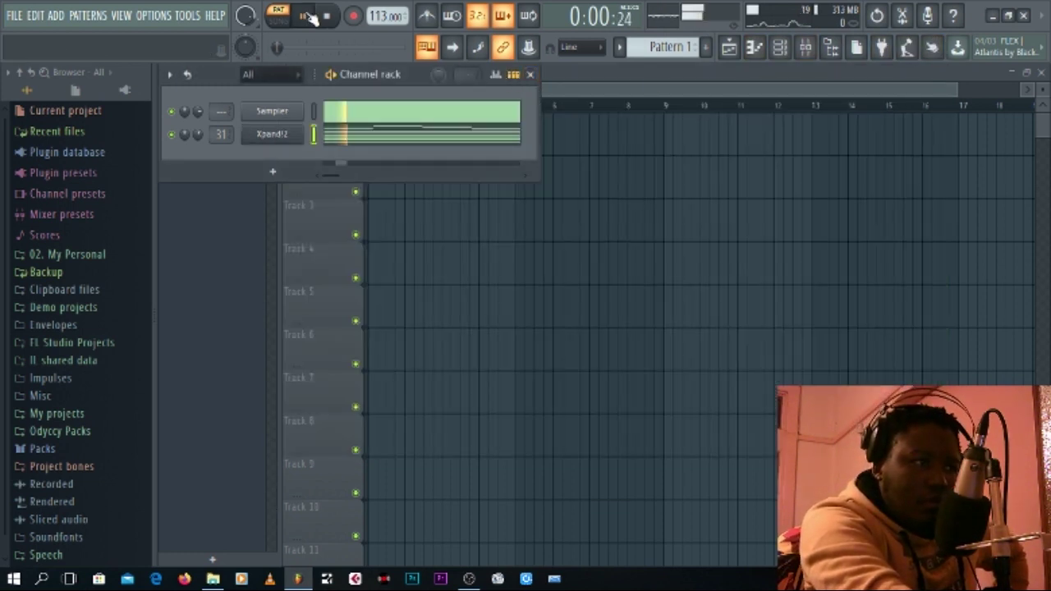
pyautogui.click(398, 136)
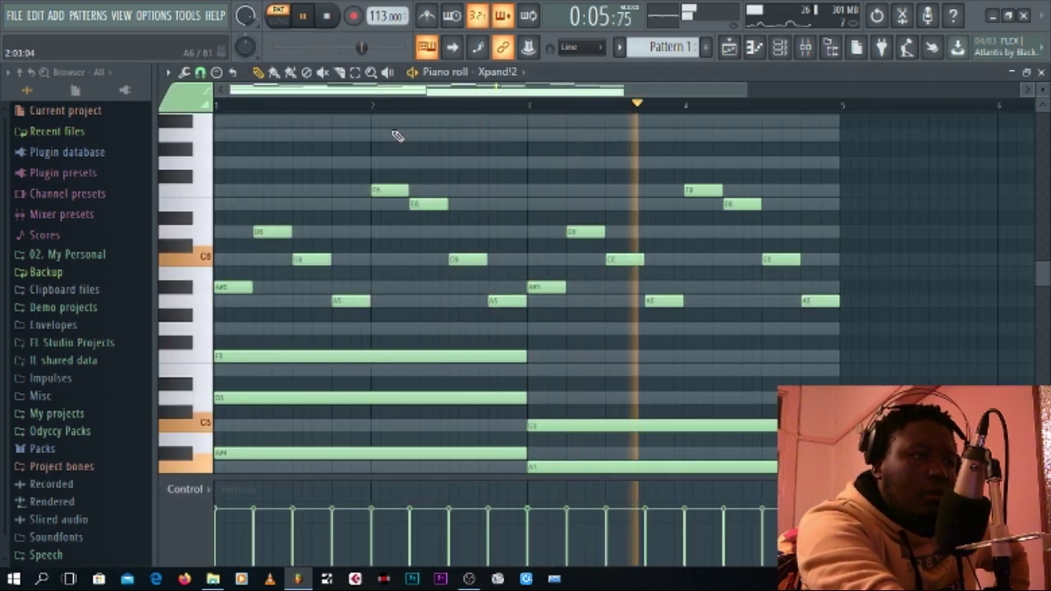
pyautogui.click(328, 16)
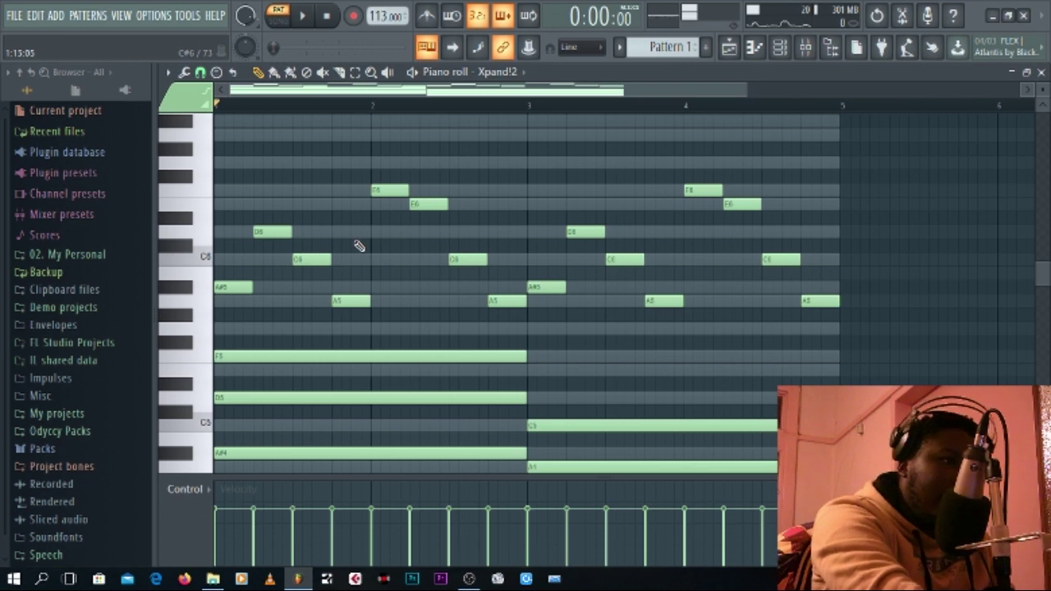
# - Examine the two stacked chords and the lower octaves in the Xpand!2 piano roll
pyautogui.scroll(-4, 359, 245)
pyautogui.scroll(-4, 359, 246)
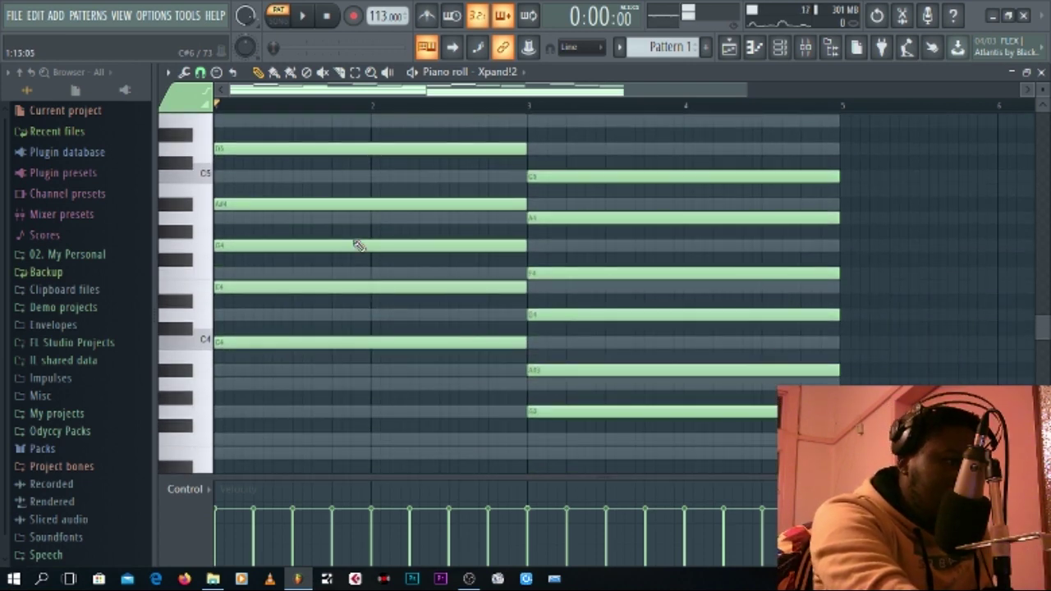
pyautogui.scroll(-1, 359, 245)
pyautogui.scroll(1, 359, 246)
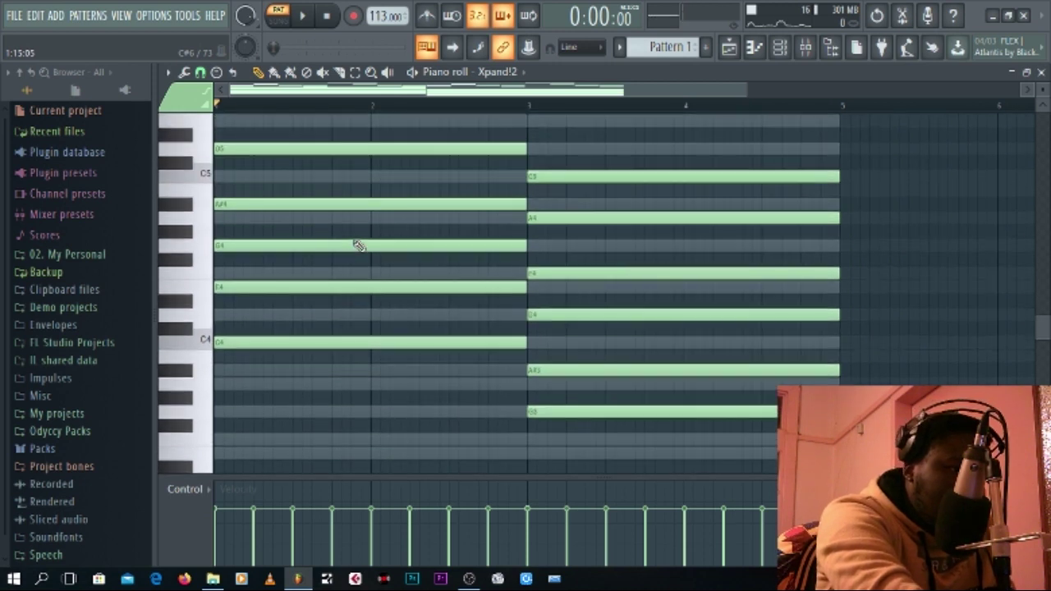
pyautogui.scroll(-15, 359, 246)
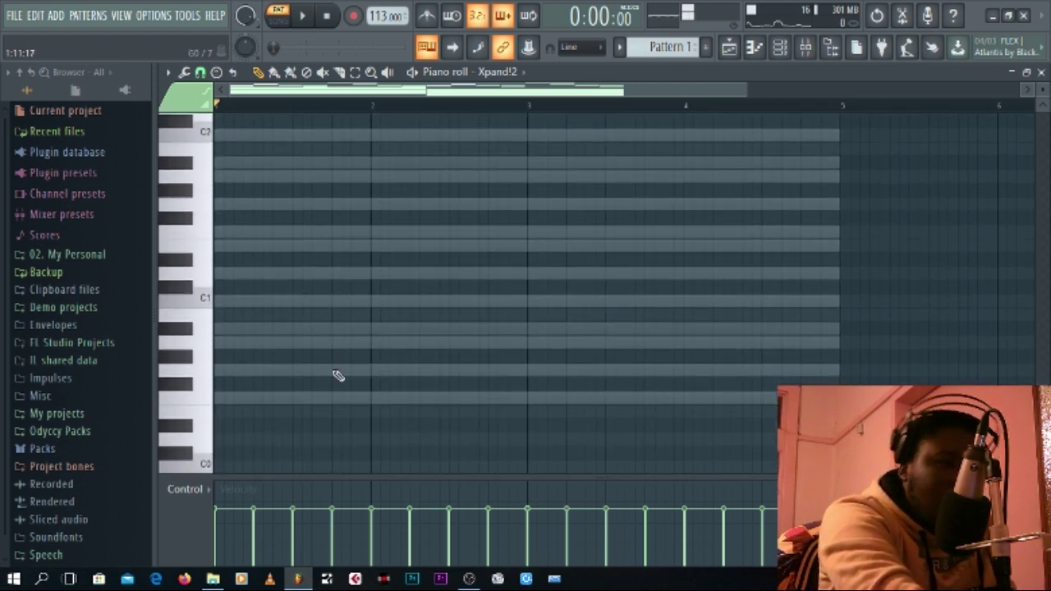
pyautogui.scroll(5, 508, 359)
pyautogui.scroll(1, 508, 359)
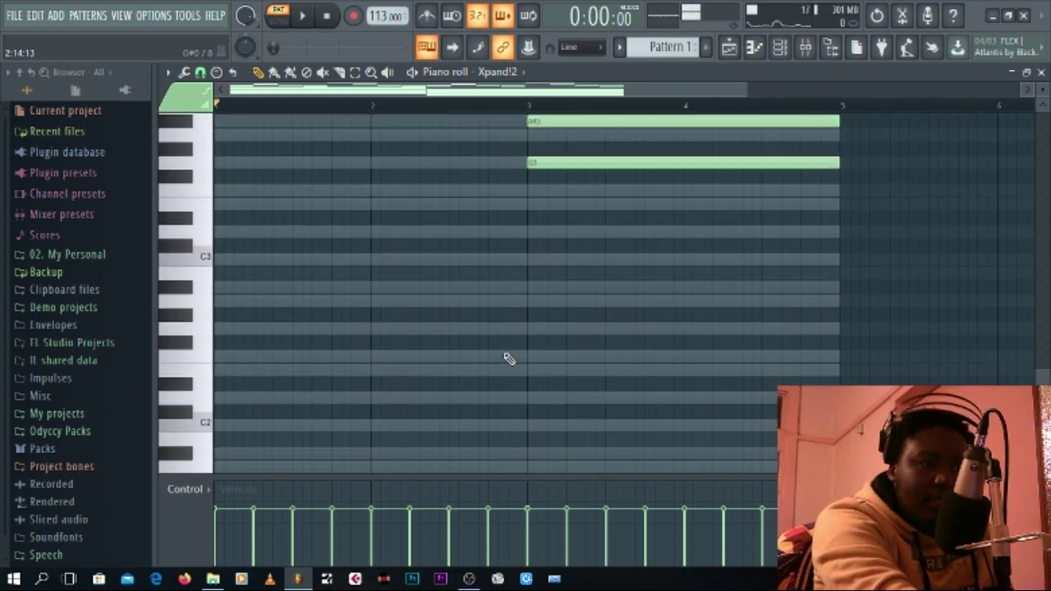
pyautogui.scroll(10, 649, 323)
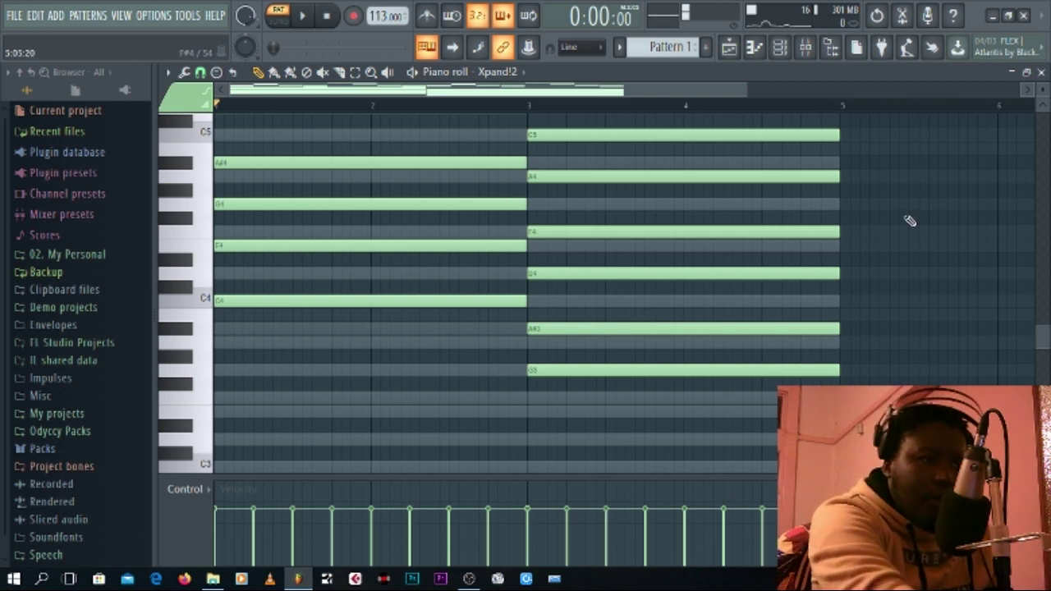
# - Close the Sampler settings, select the Xpand!2 channel and open its empty piano roll
pyautogui.click(1041, 73)
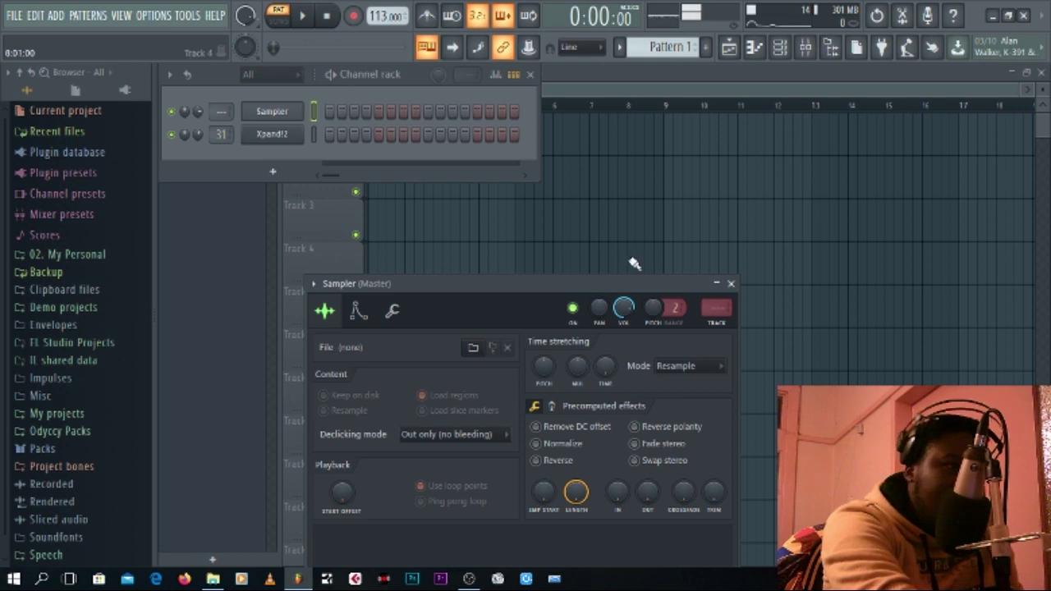
pyautogui.click(730, 284)
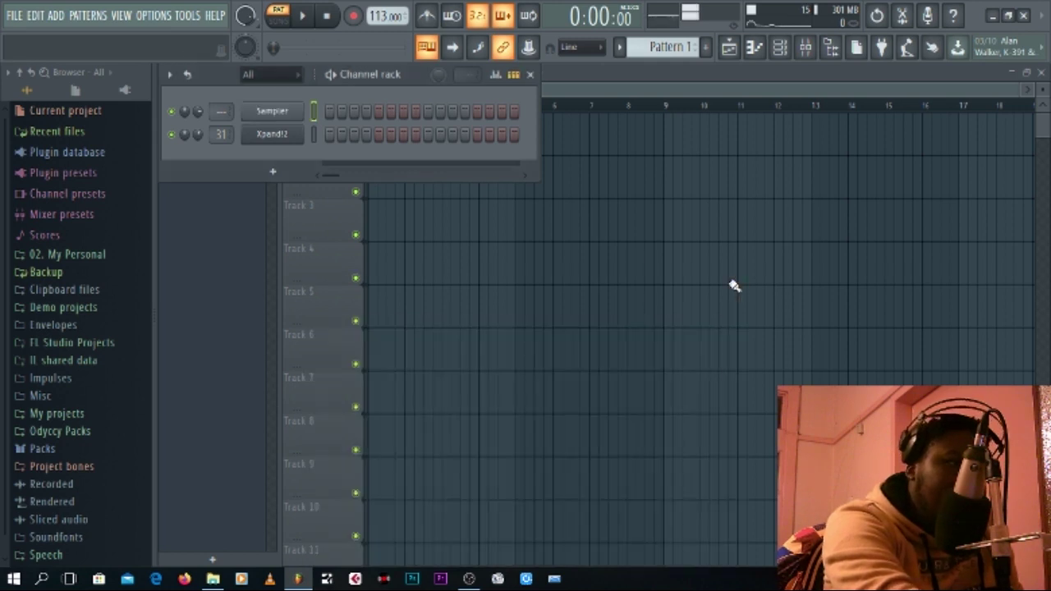
pyautogui.click(314, 133)
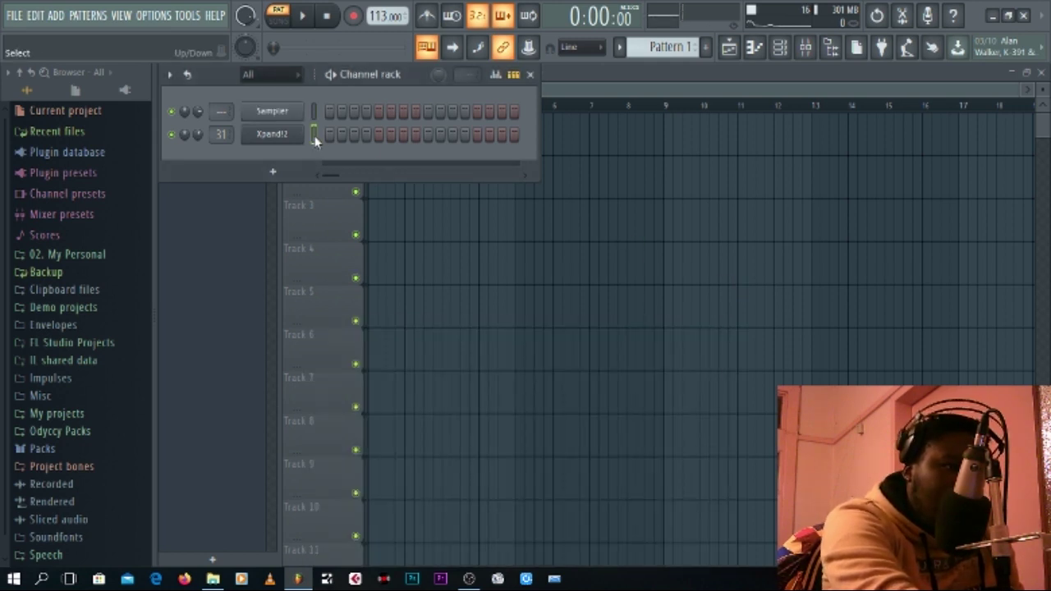
pyautogui.click(756, 53)
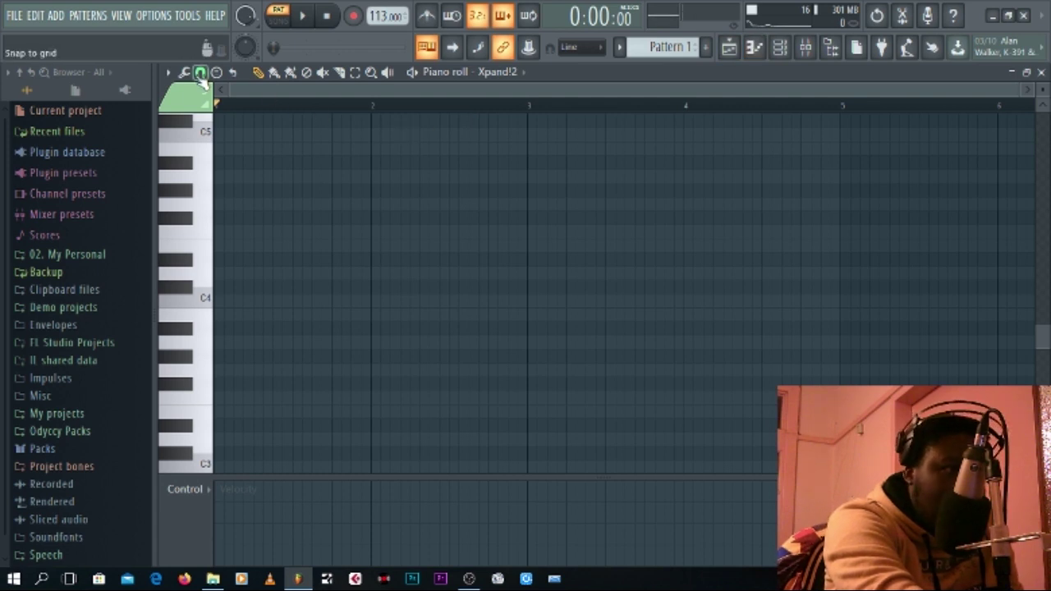
# - Set the piano roll's scale highlighting to Automatic
pyautogui.click(169, 73)
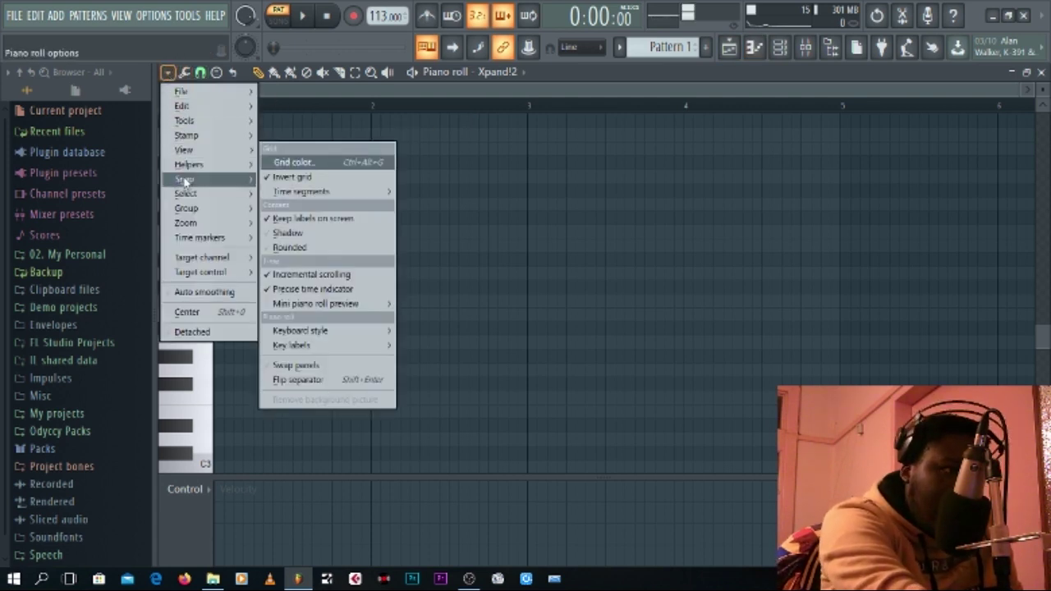
pyautogui.moveTo(218, 165)
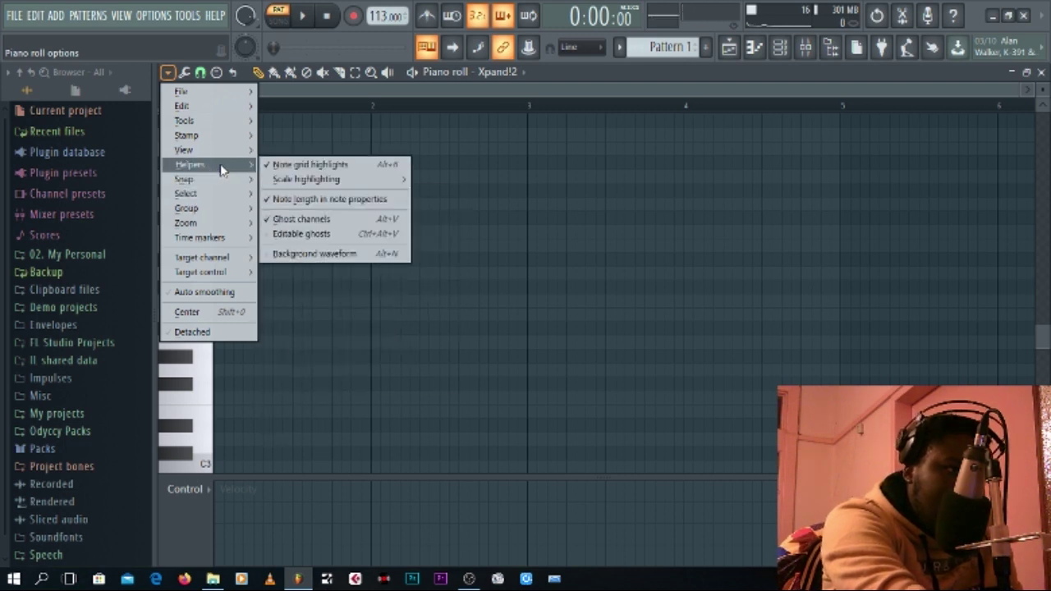
pyautogui.moveTo(358, 185)
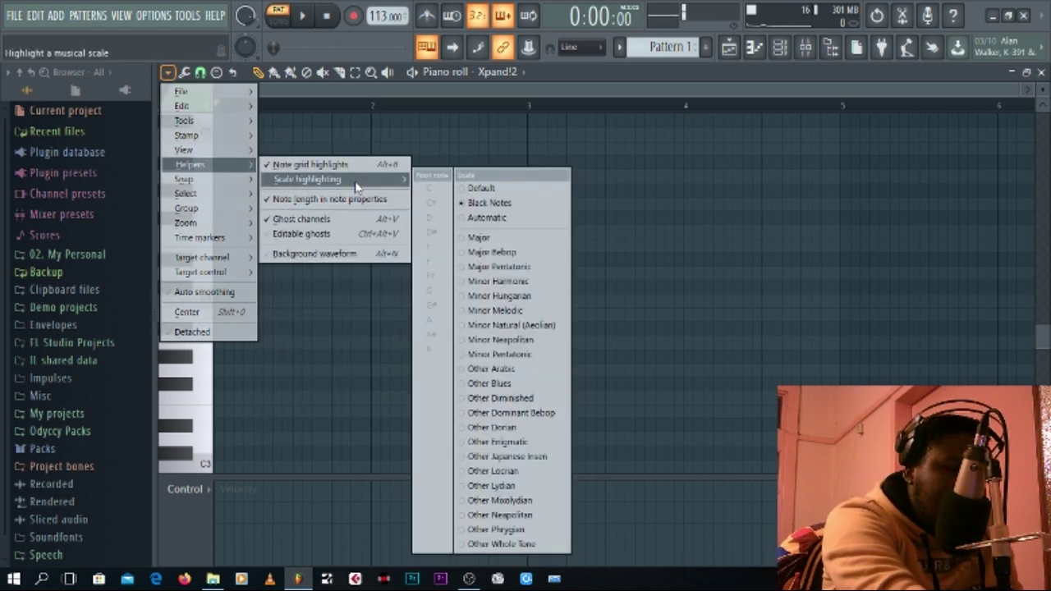
pyautogui.click(469, 217)
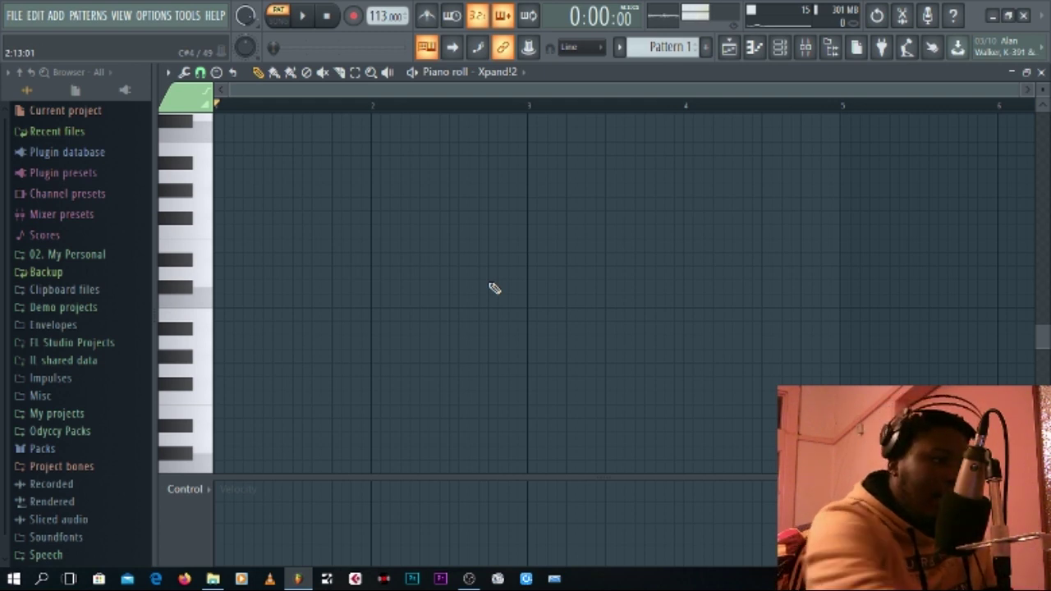
# - Audition the C6 and A5 keys on the piano roll keyboard
pyautogui.scroll(5, 349, 376)
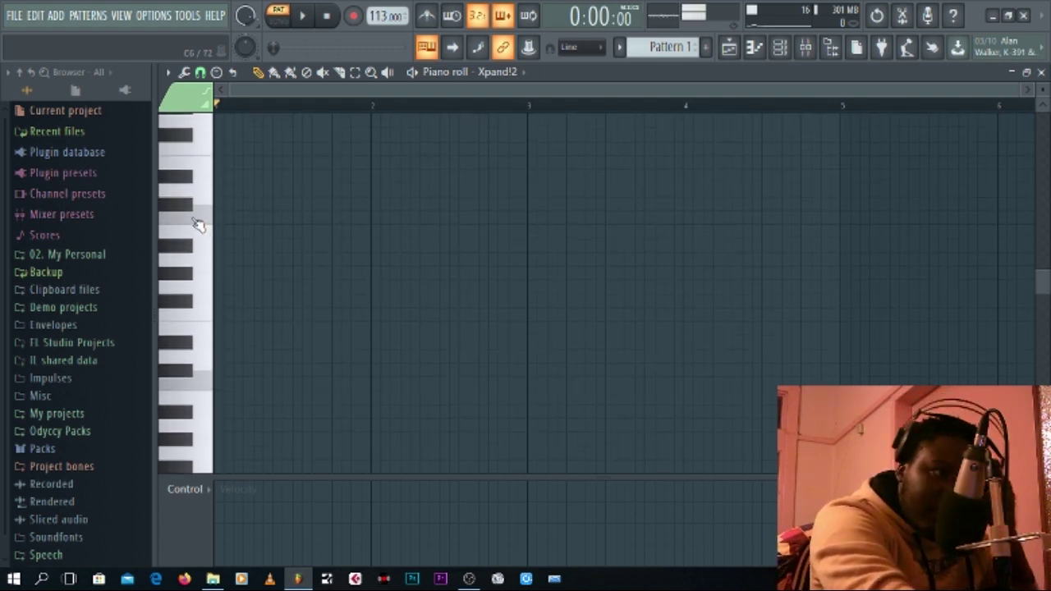
pyautogui.click(203, 216)
pyautogui.click(205, 261)
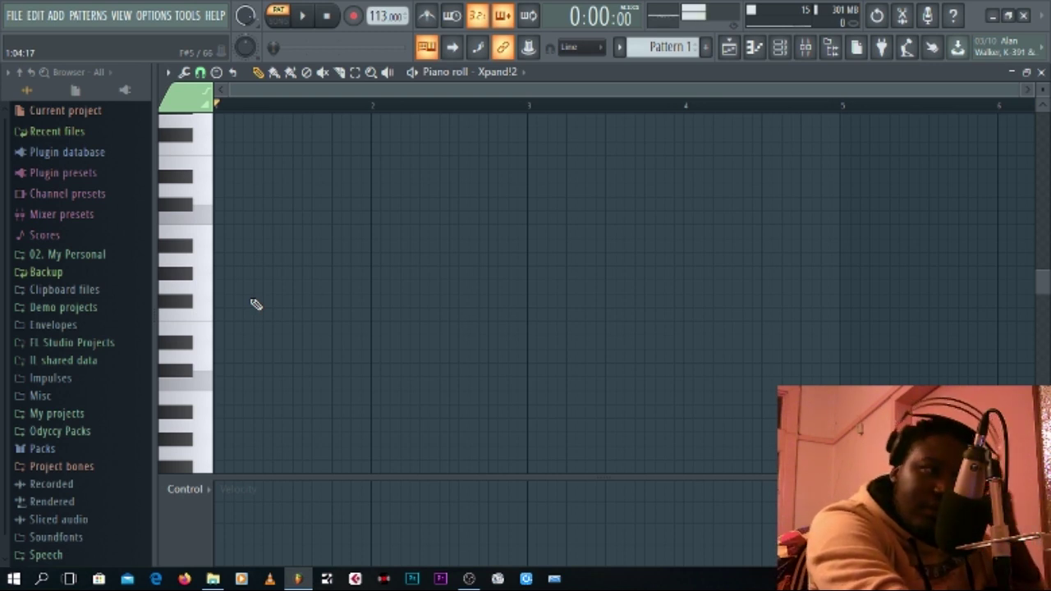
pyautogui.click(204, 263)
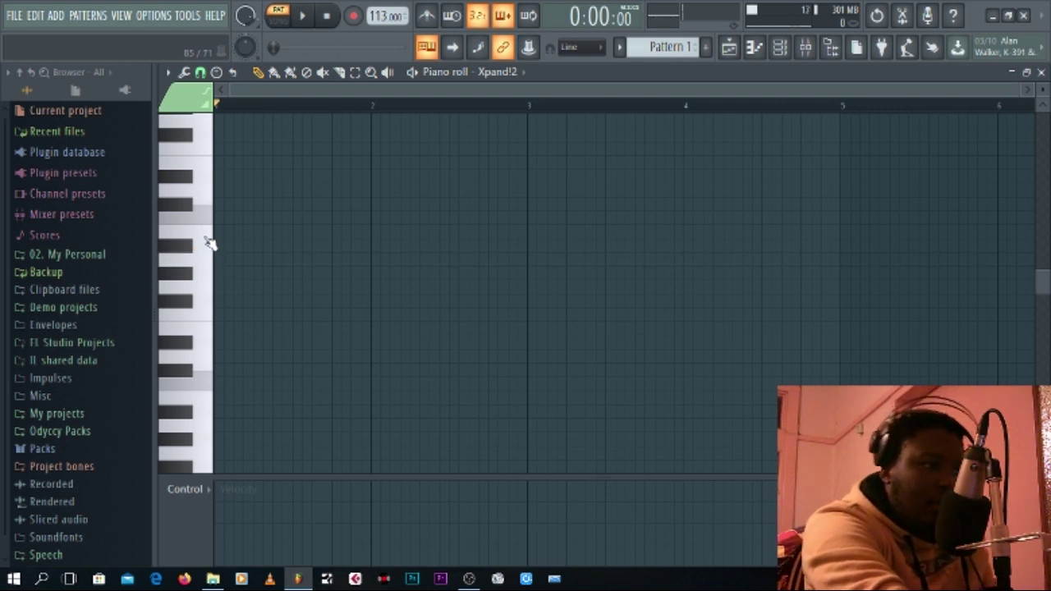
# - Add an A5 note one step long at the start of bar 1 and play it back
pyautogui.click(210, 235)
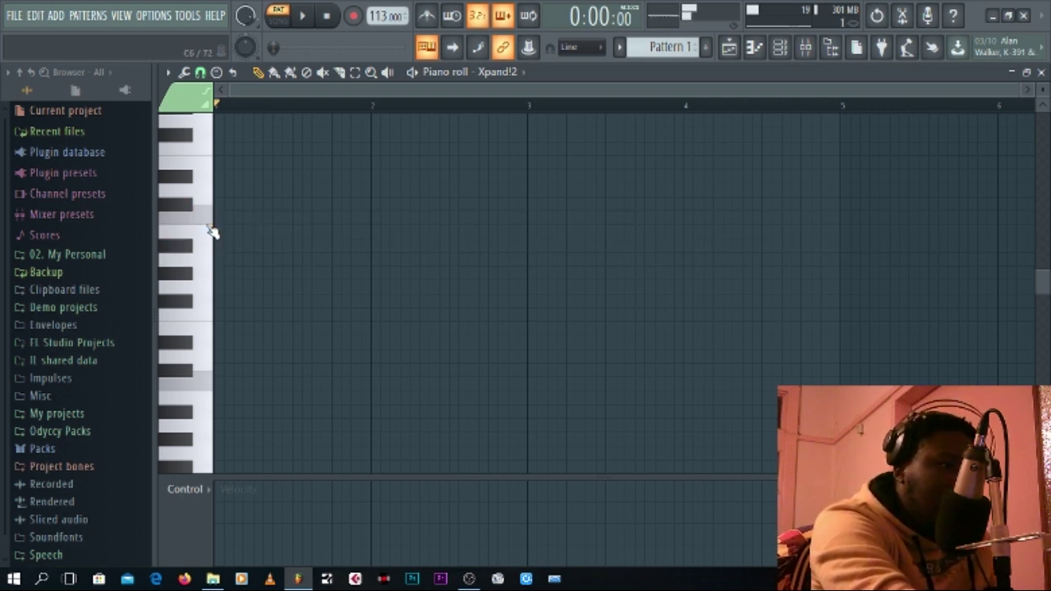
pyautogui.click(211, 226)
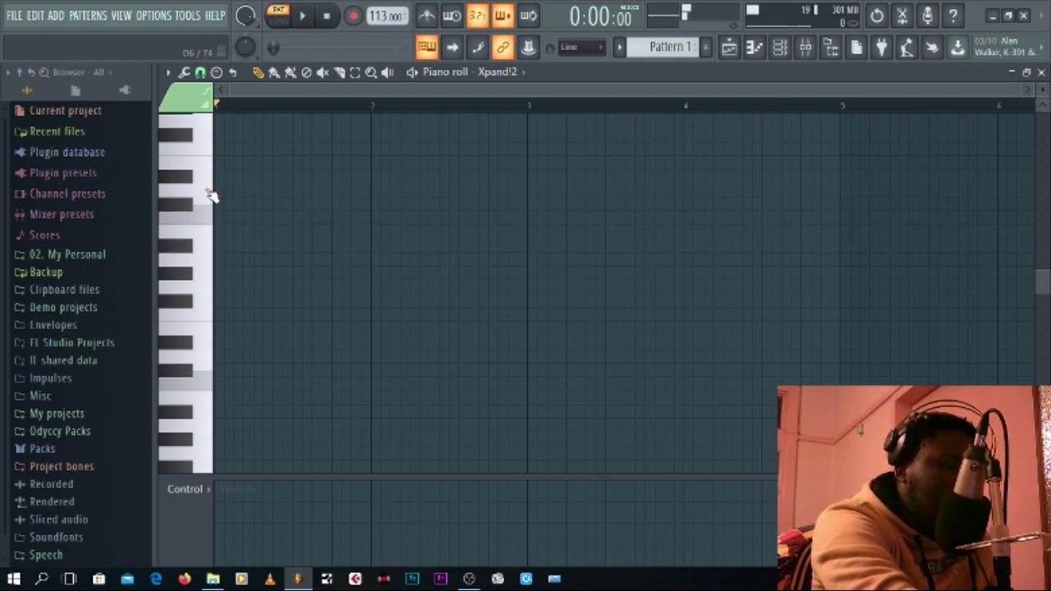
pyautogui.click(221, 262)
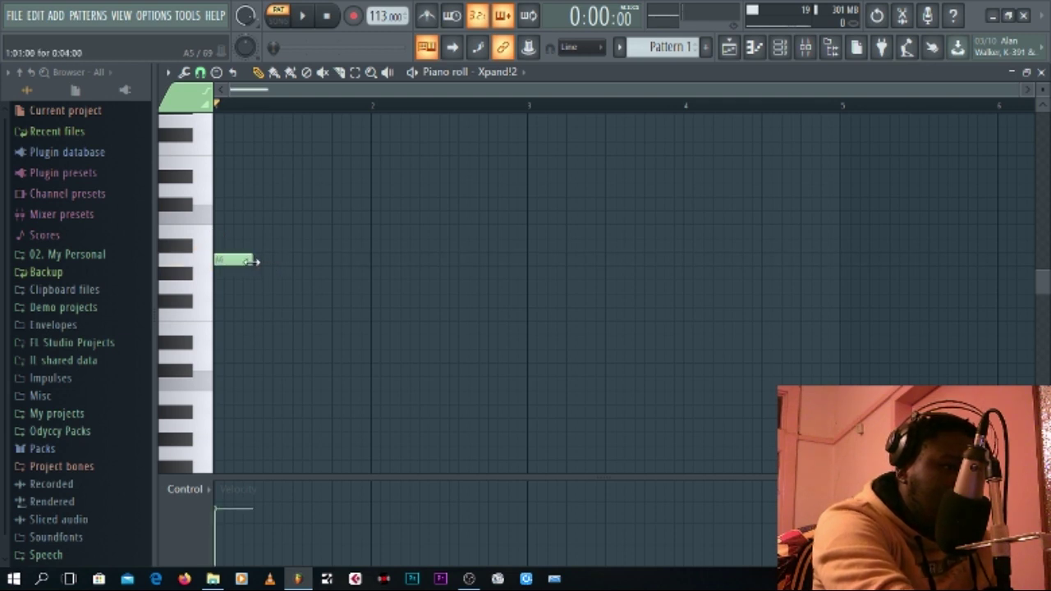
pyautogui.moveTo(250, 260); pyautogui.dragTo(220, 269)
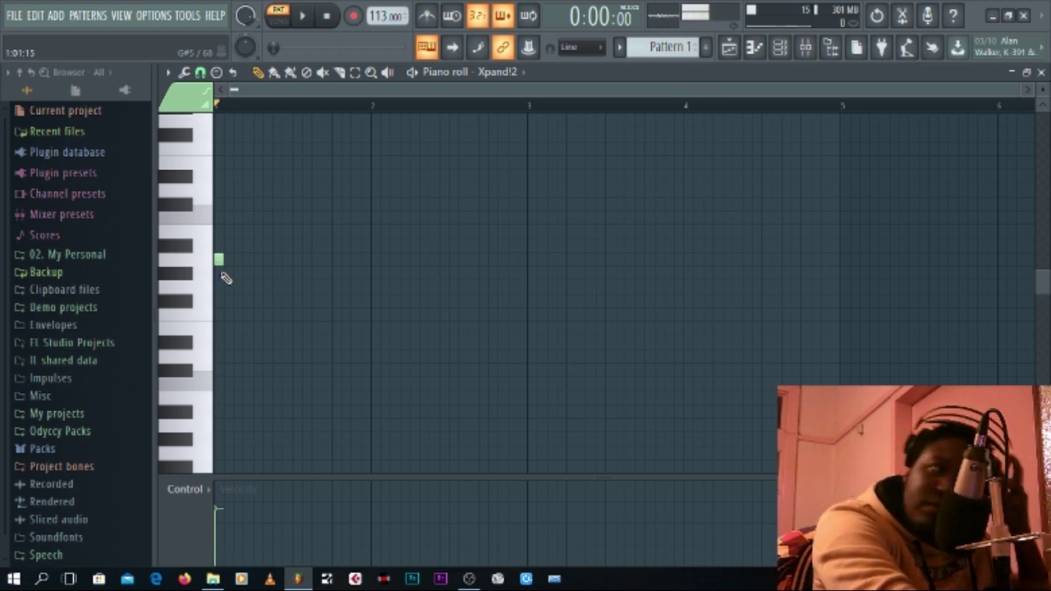
pyautogui.click(308, 15)
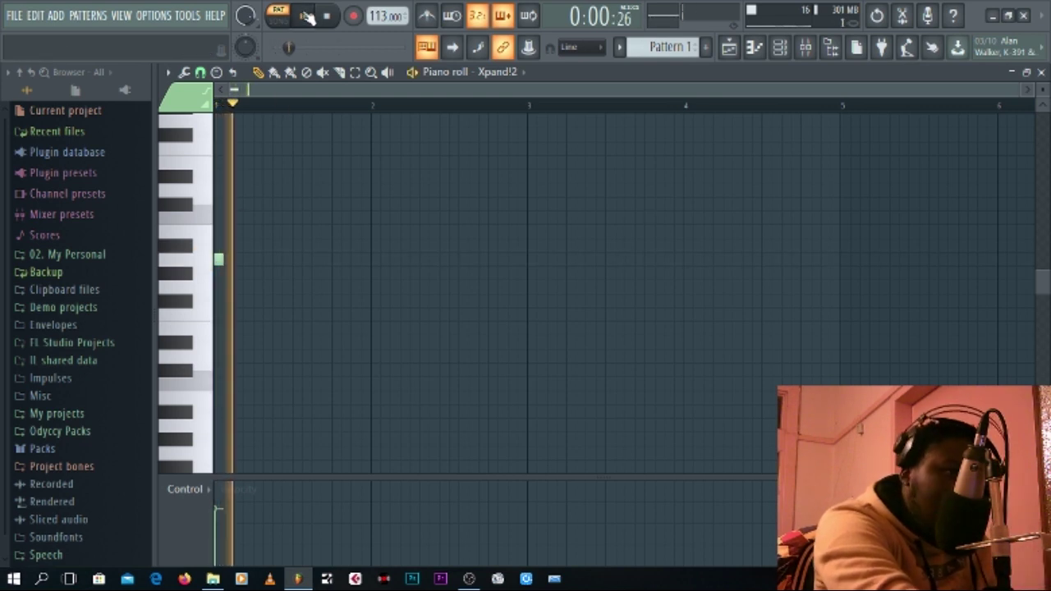
pyautogui.click(326, 15)
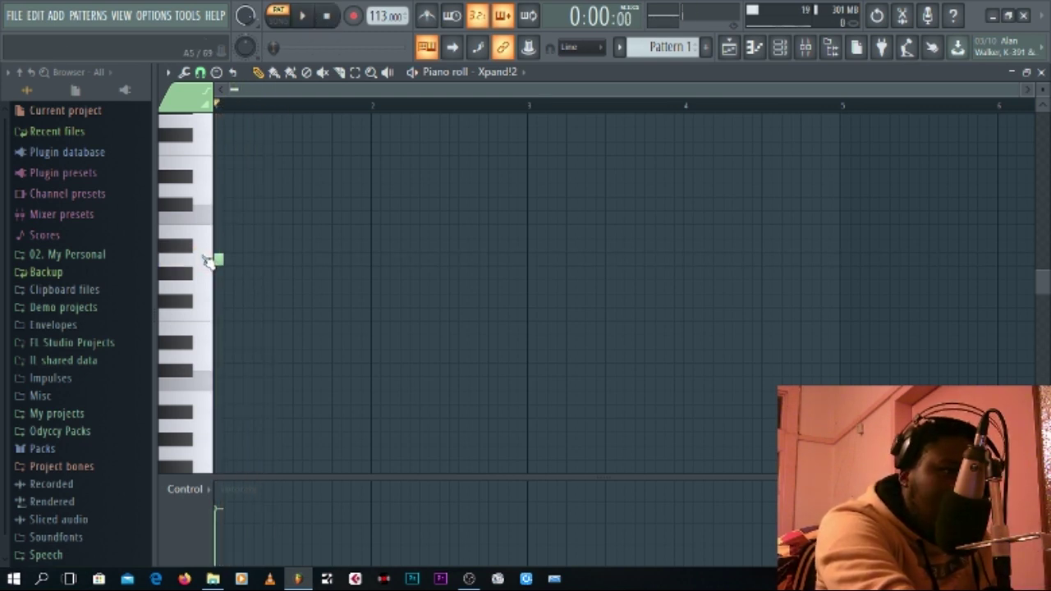
# - Audition the keys around A5 and add a one-step B5 note at step 3 of bar 1
pyautogui.click(202, 249)
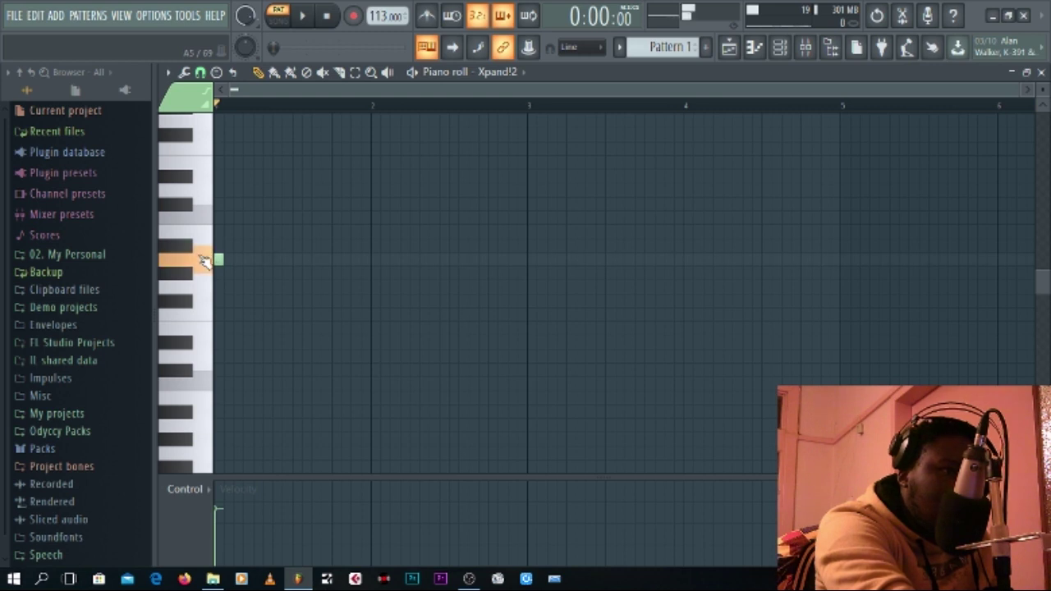
pyautogui.click(202, 230)
pyautogui.click(212, 256)
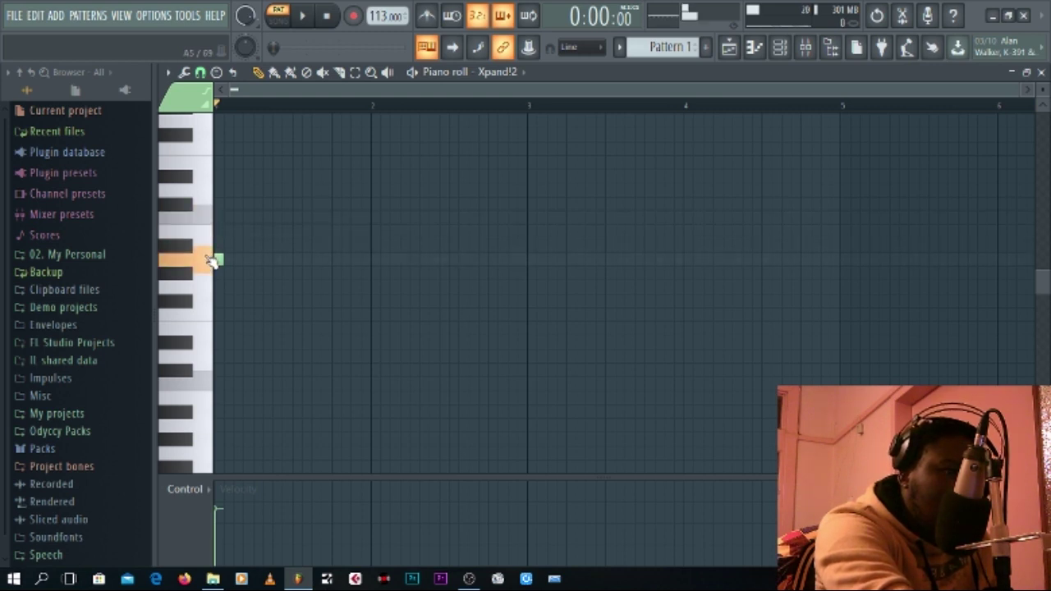
pyautogui.click(212, 256)
pyautogui.click(211, 234)
pyautogui.click(210, 234)
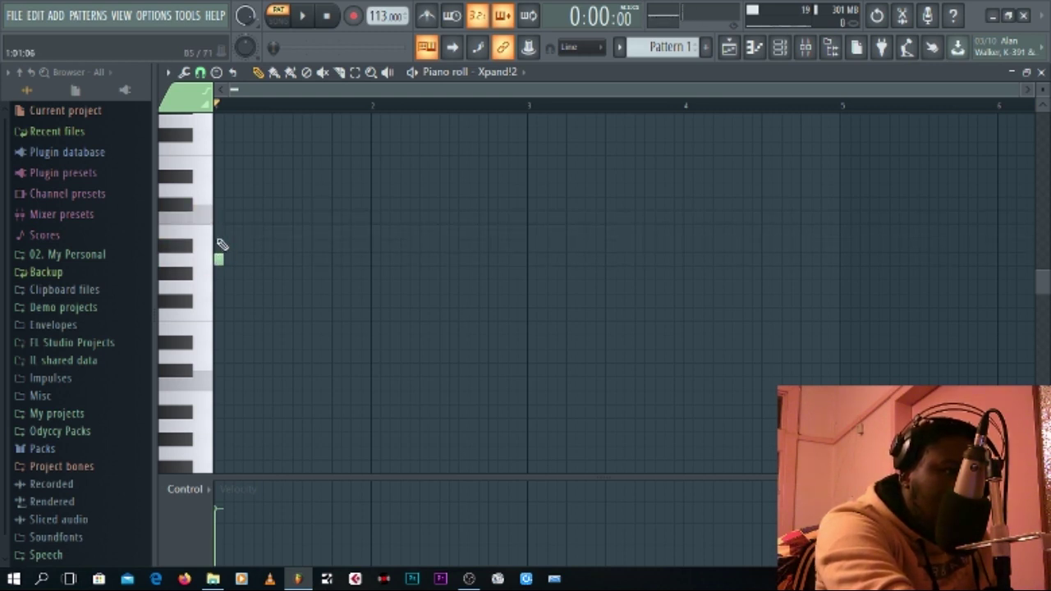
pyautogui.click(237, 245)
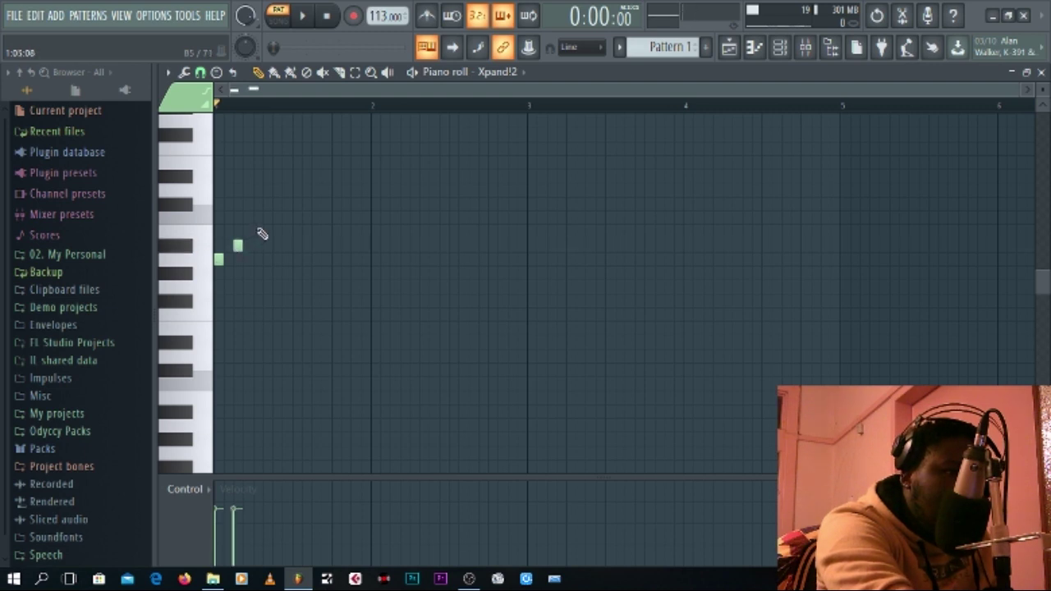
pyautogui.moveTo(237, 244); pyautogui.dragTo(238, 230)
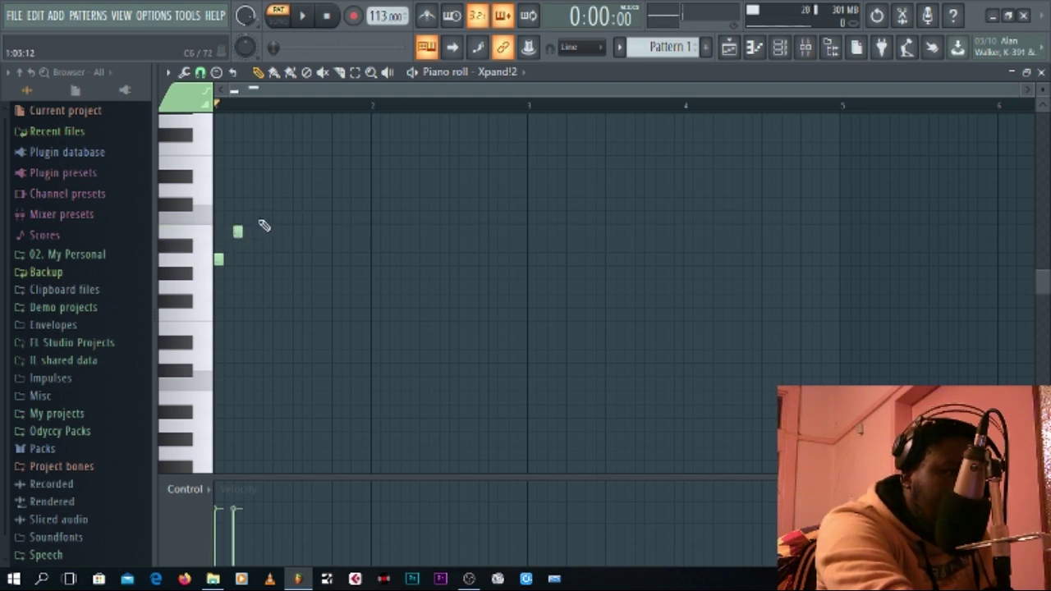
# - Audition the B5 and C6 keys and add a one-step C6 note at step 5 of bar 1
pyautogui.click(202, 236)
pyautogui.click(204, 215)
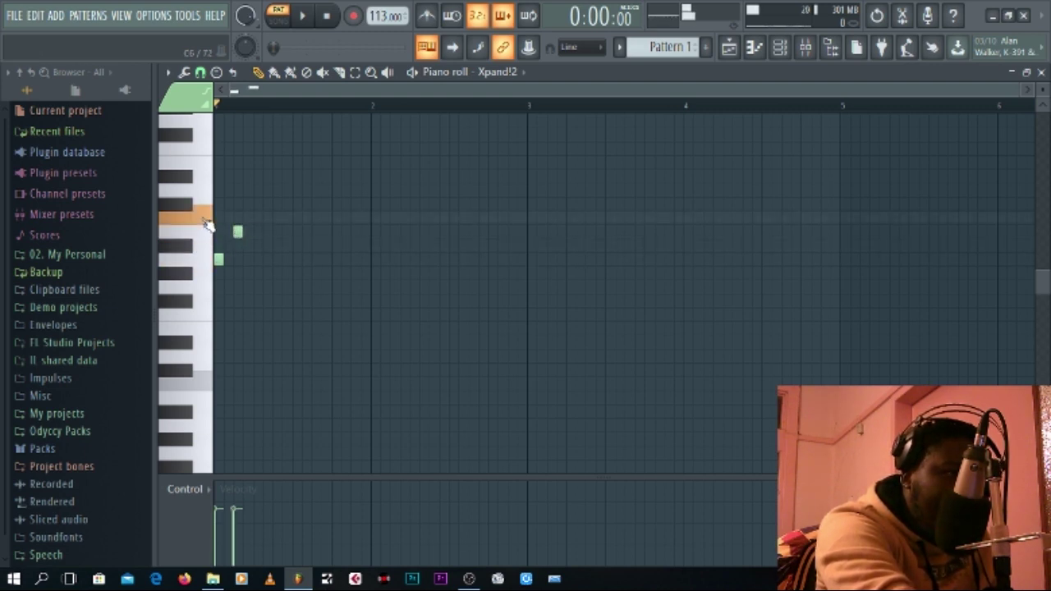
pyautogui.click(257, 218)
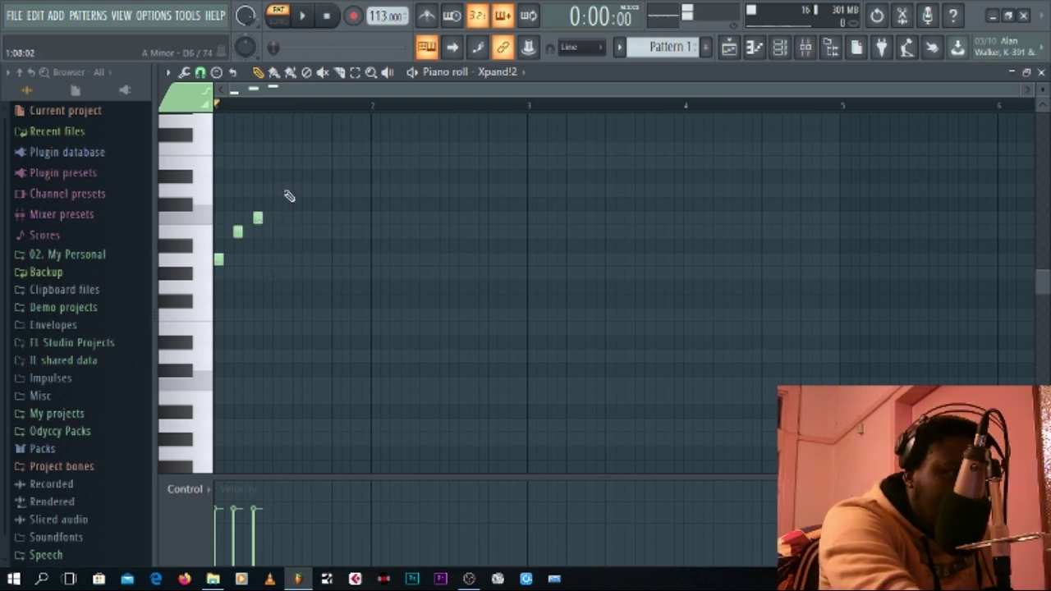
# - Play back the three-note melody and audition higher piano keys to find a pitch for the next note
pyautogui.press('space')
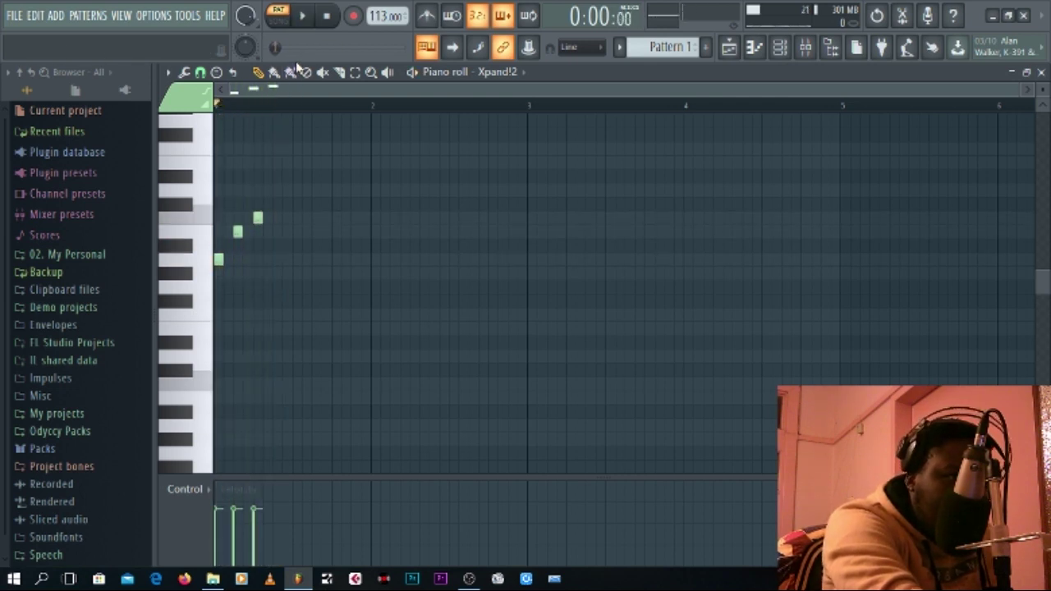
pyautogui.press('space')
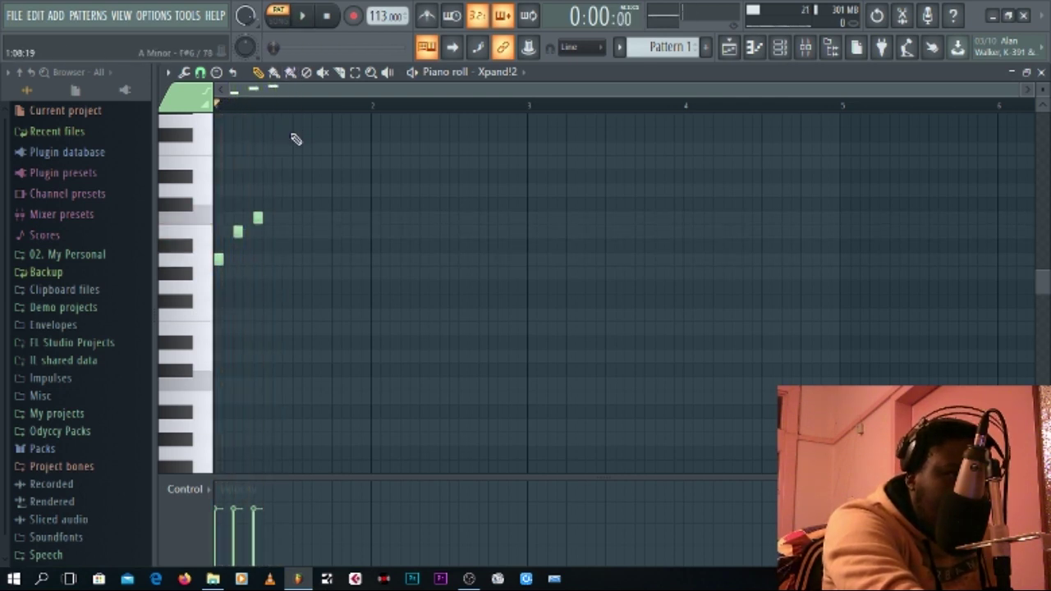
pyautogui.press('space')
pyautogui.click(238, 231)
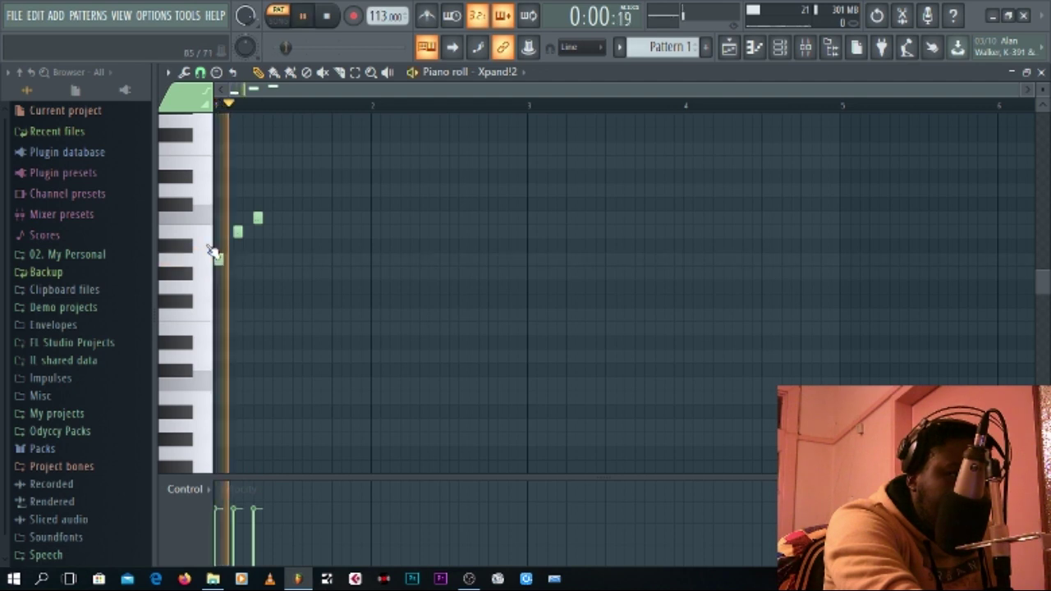
pyautogui.press('space')
pyautogui.click(210, 192)
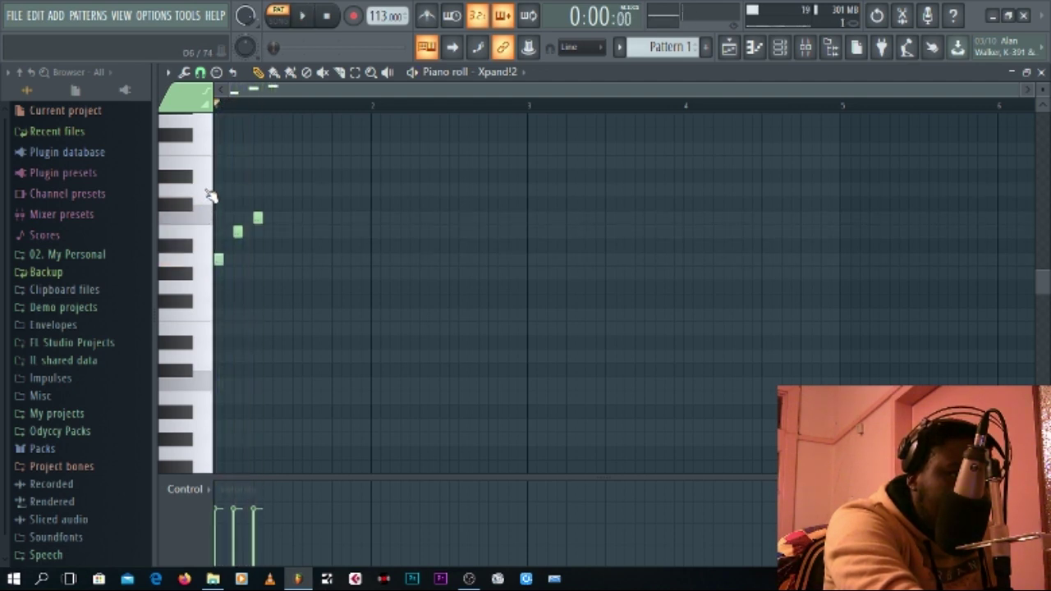
pyautogui.click(211, 169)
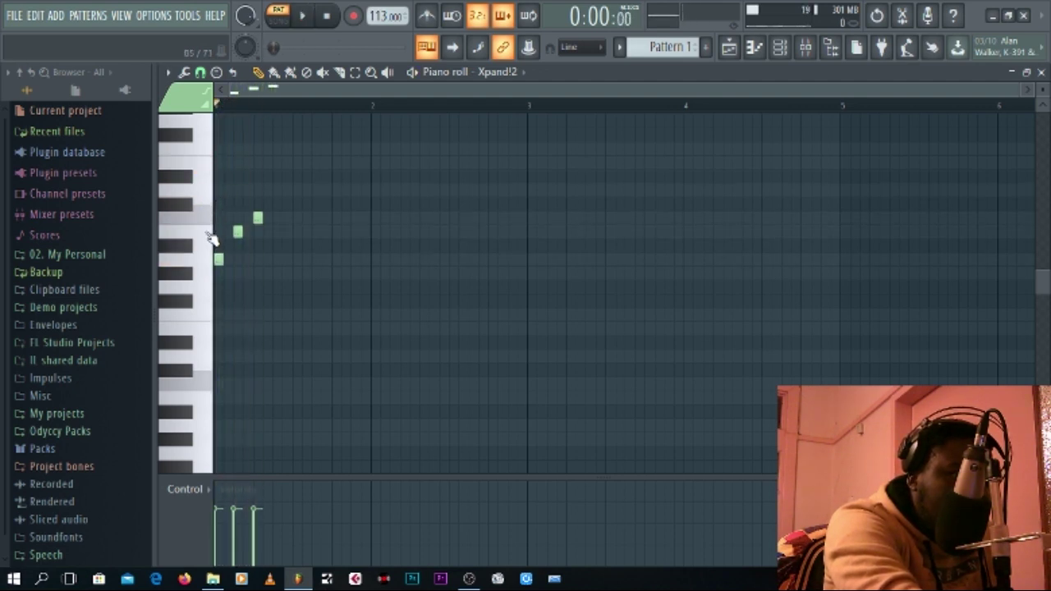
pyautogui.press('space')
pyautogui.press('space')
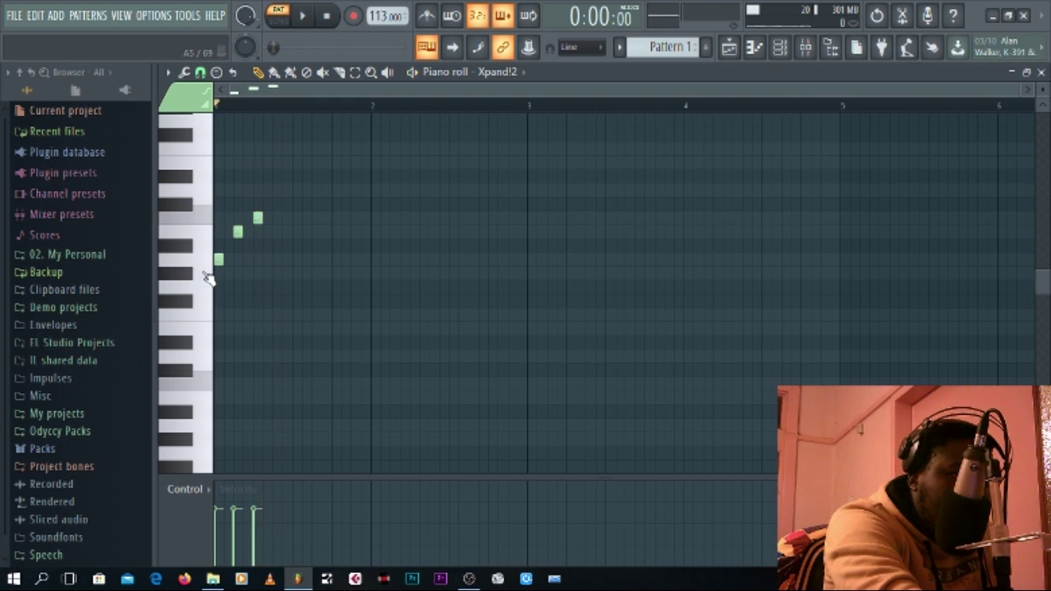
# - Audition the keys below A5 against the melody and add an F5 note at step 7 of bar 1
pyautogui.click(206, 271)
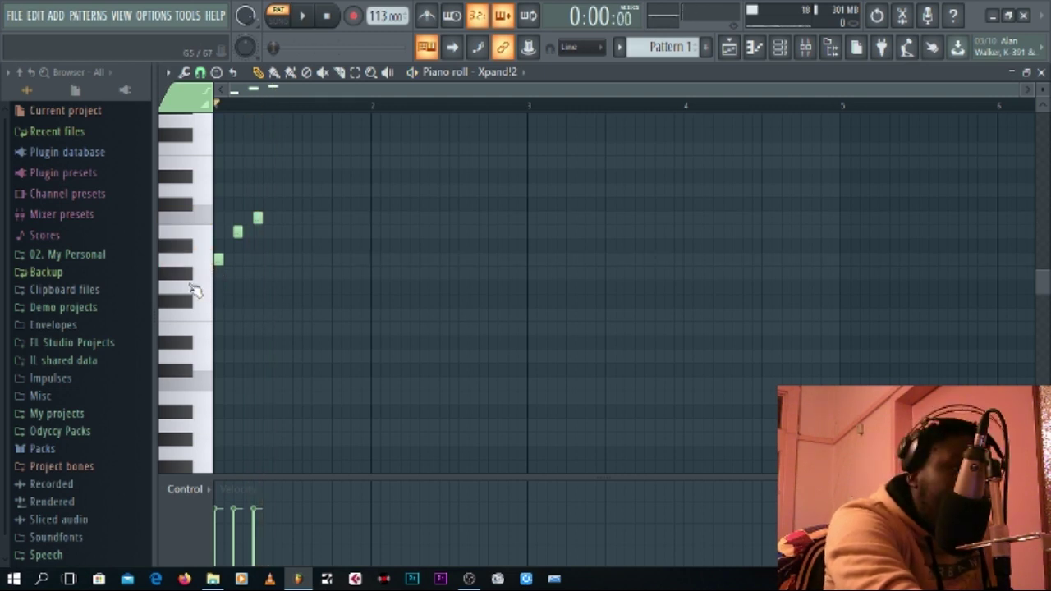
pyautogui.click(206, 215)
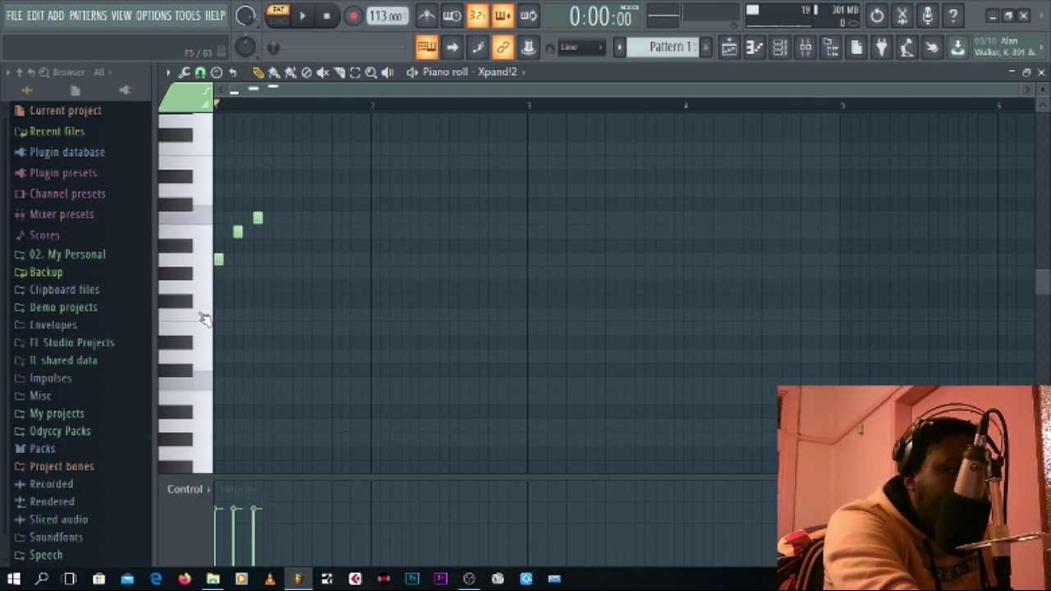
pyautogui.click(206, 319)
pyautogui.click(210, 343)
pyautogui.press('space')
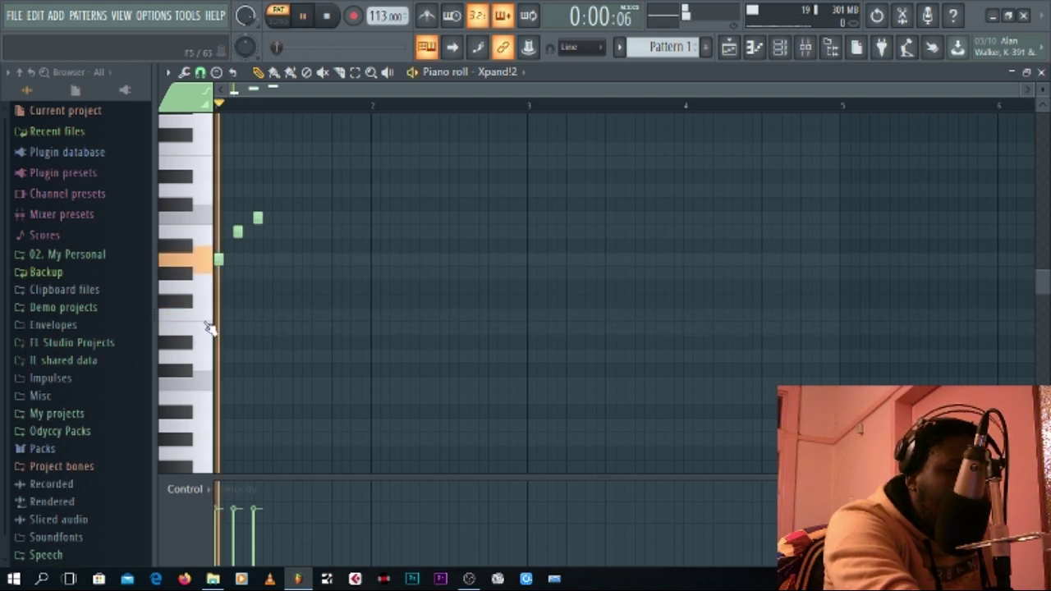
pyautogui.press('space')
pyautogui.click(207, 336)
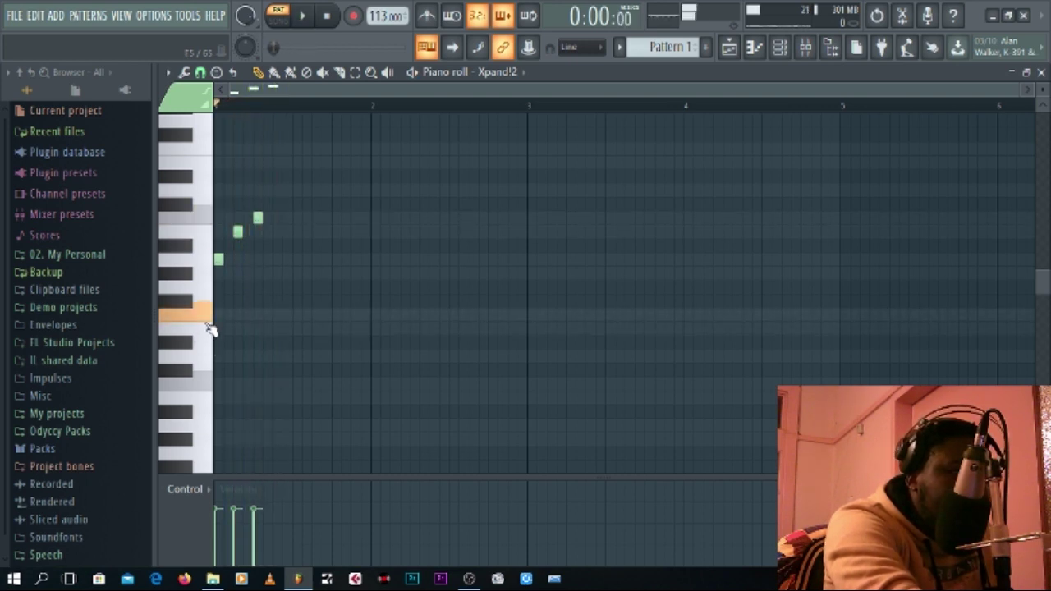
pyautogui.click(277, 315)
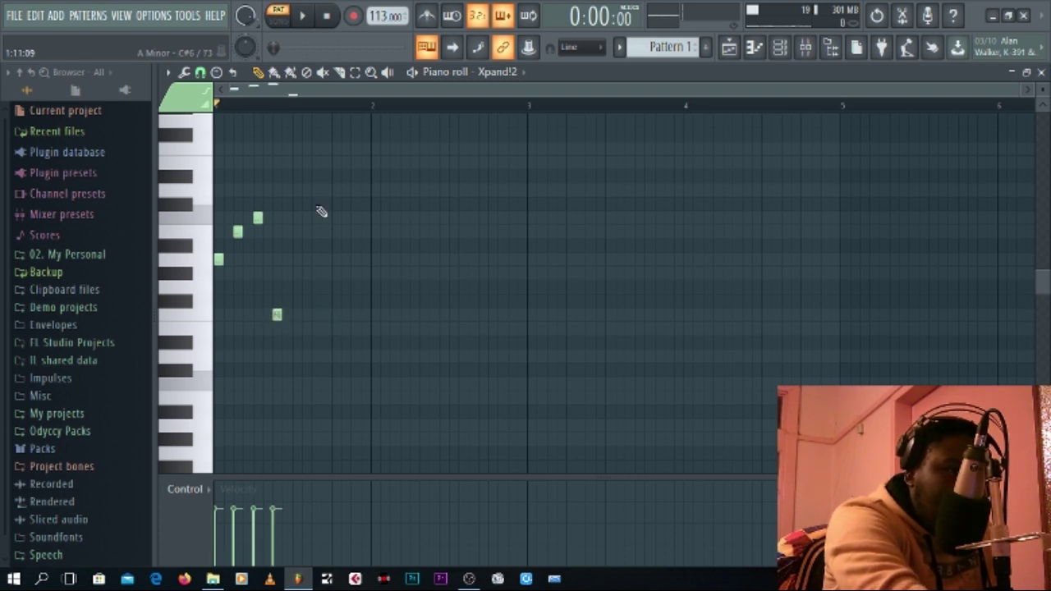
# - Complete bar 1 with E6 at step 9, D6 at step 11, B5 at step 13 and G#5 at step 15, and play it back
pyautogui.click(297, 149)
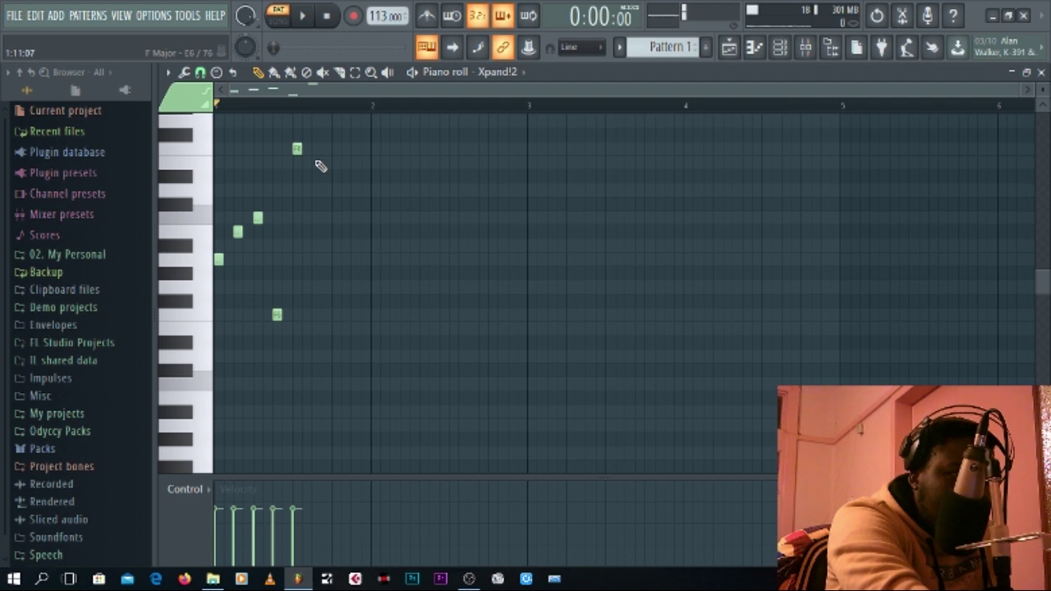
pyautogui.rightClick(298, 150)
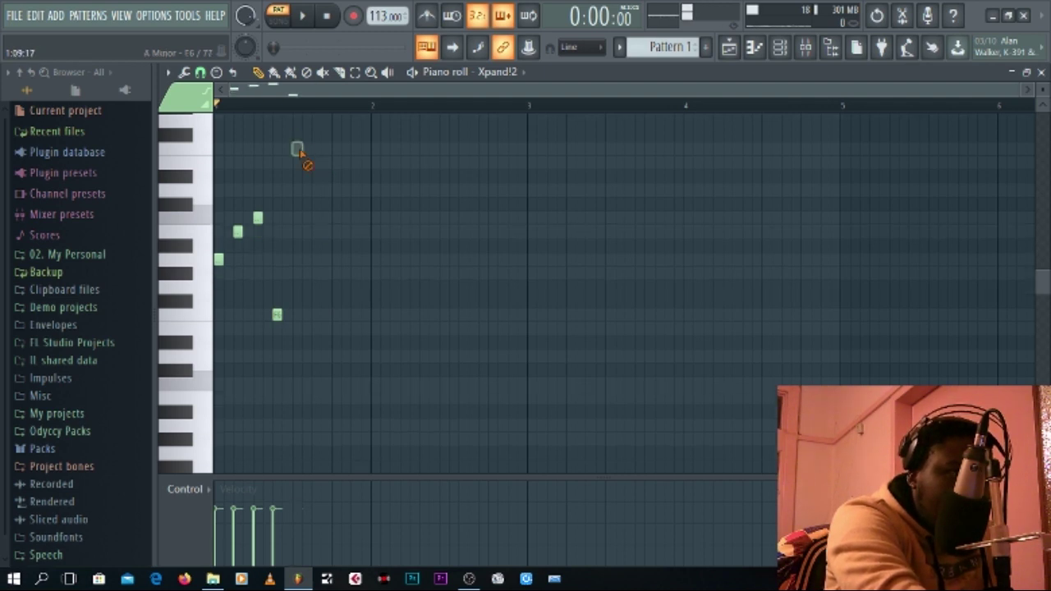
pyautogui.click(297, 162)
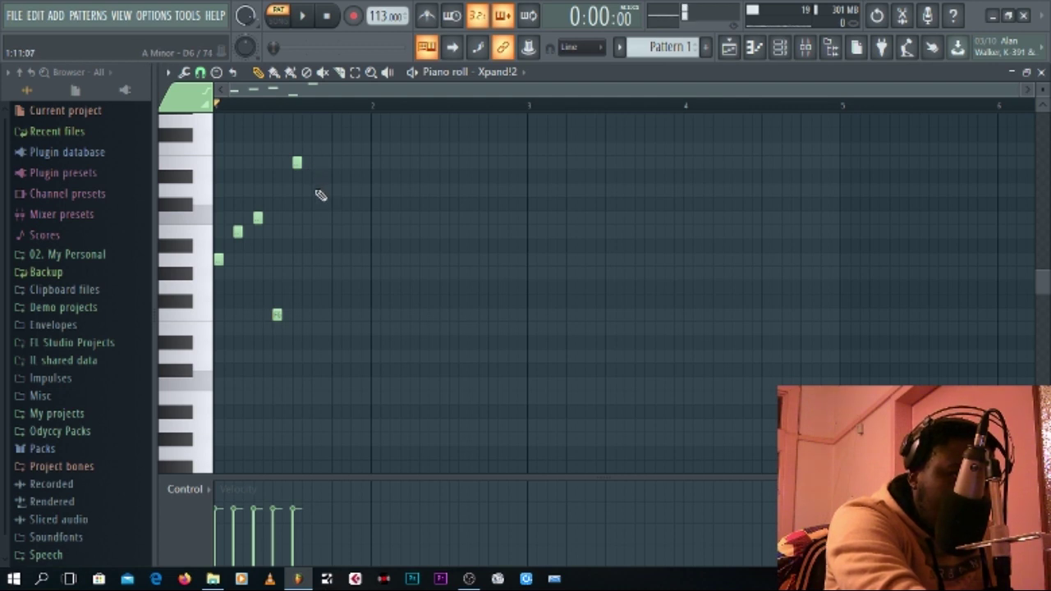
pyautogui.click(316, 190)
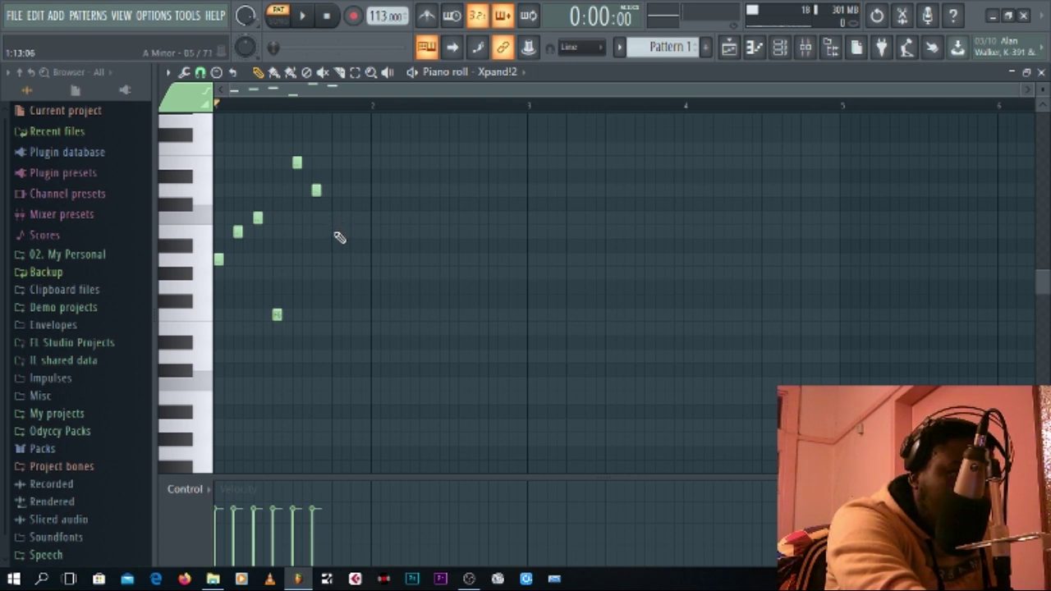
pyautogui.click(336, 232)
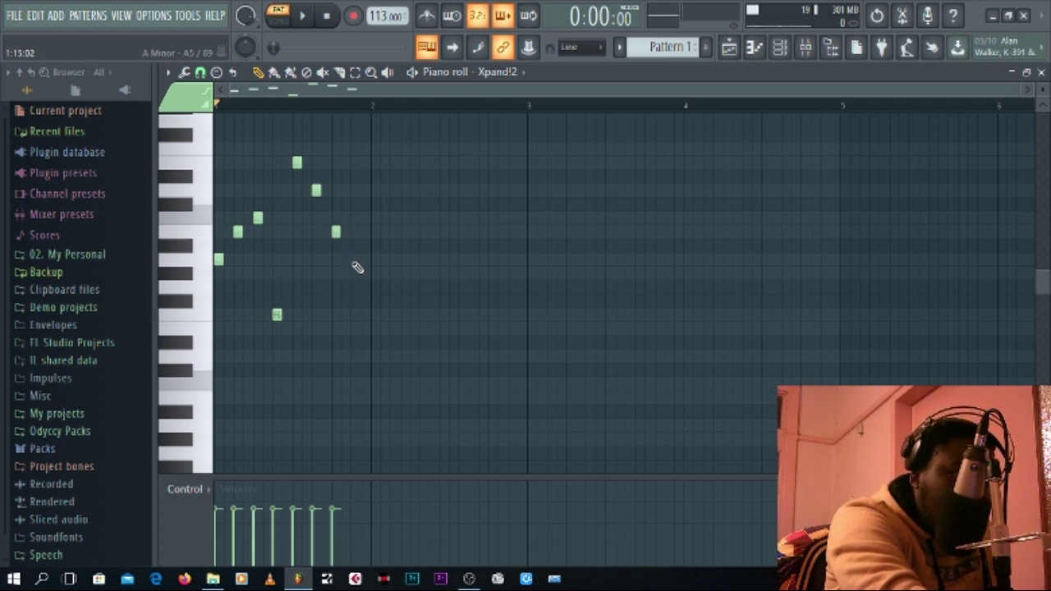
pyautogui.click(355, 261)
pyautogui.moveTo(355, 261); pyautogui.dragTo(355, 274)
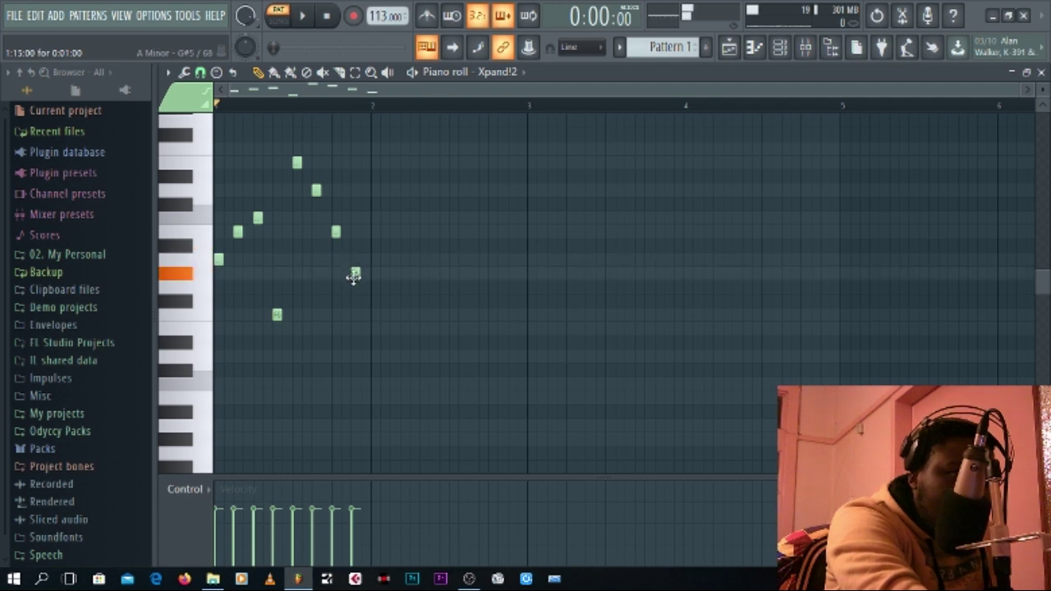
pyautogui.press('space')
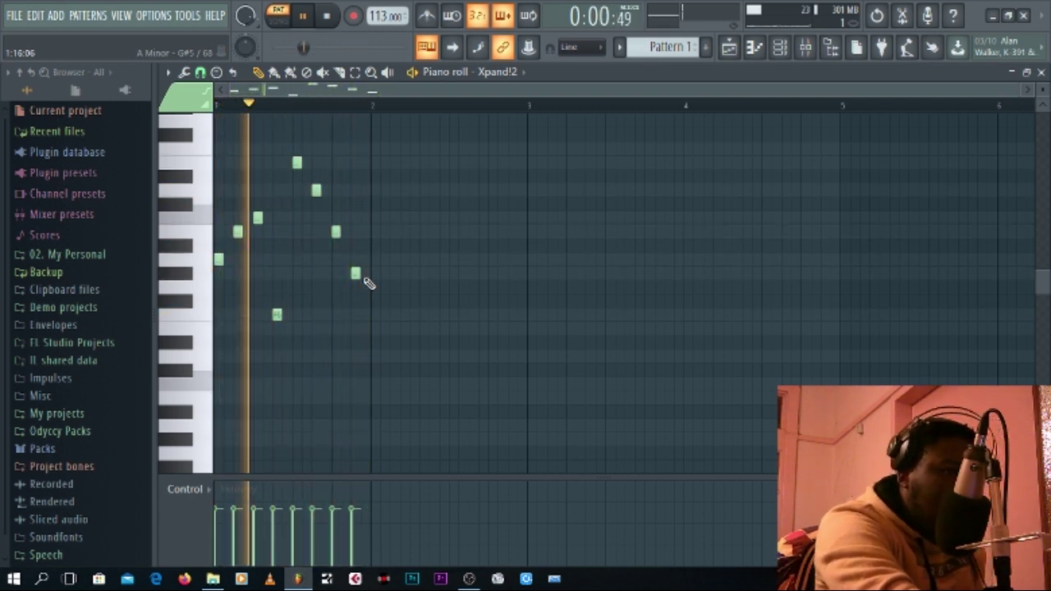
pyautogui.press('space')
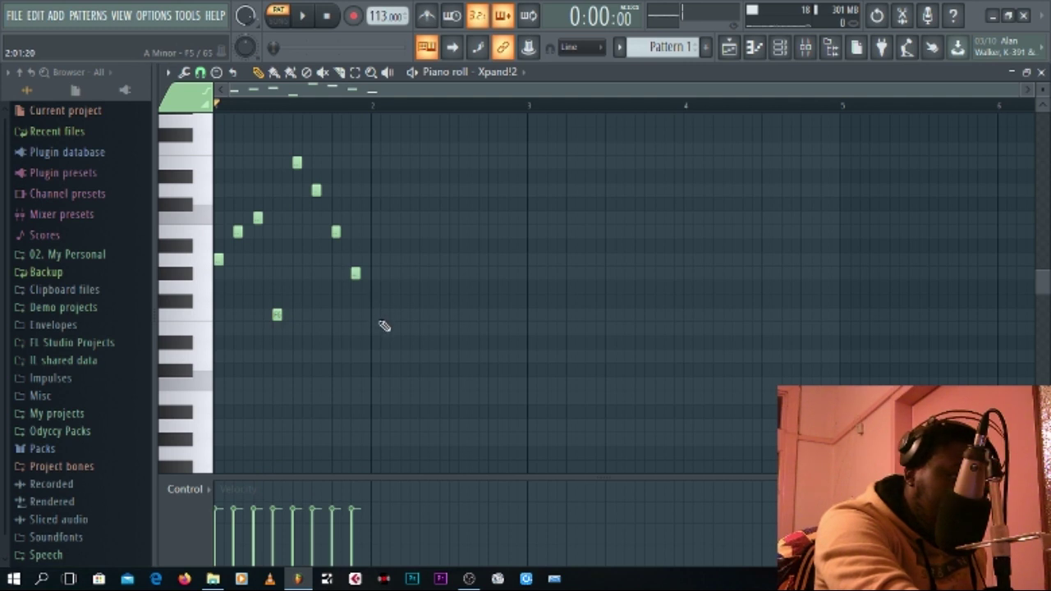
# - Duplicate the bar 1 melody into bar 2 and copy both bars into bars 3 and 4
pyautogui.moveTo(378, 320); pyautogui.dragTo(211, 139)
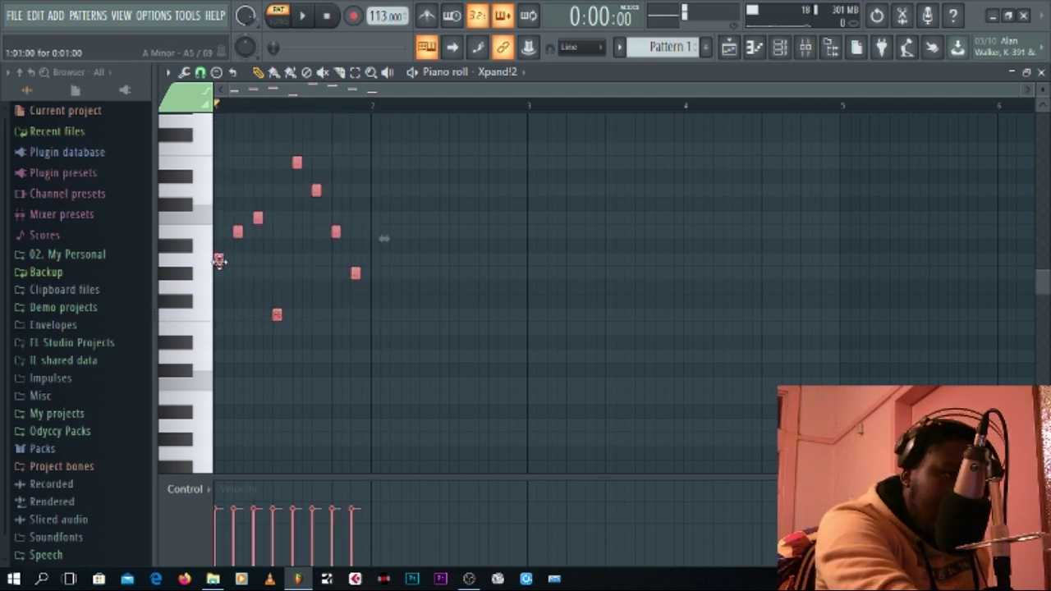
pyautogui.moveTo(218, 260)
pyautogui.mouseDown()
pyautogui.moveTo(354, 271)
pyautogui.moveTo(386, 263)
pyautogui.moveTo(376, 258)
pyautogui.mouseUp()
pyautogui.moveTo(612, 350); pyautogui.dragTo(216, 121)
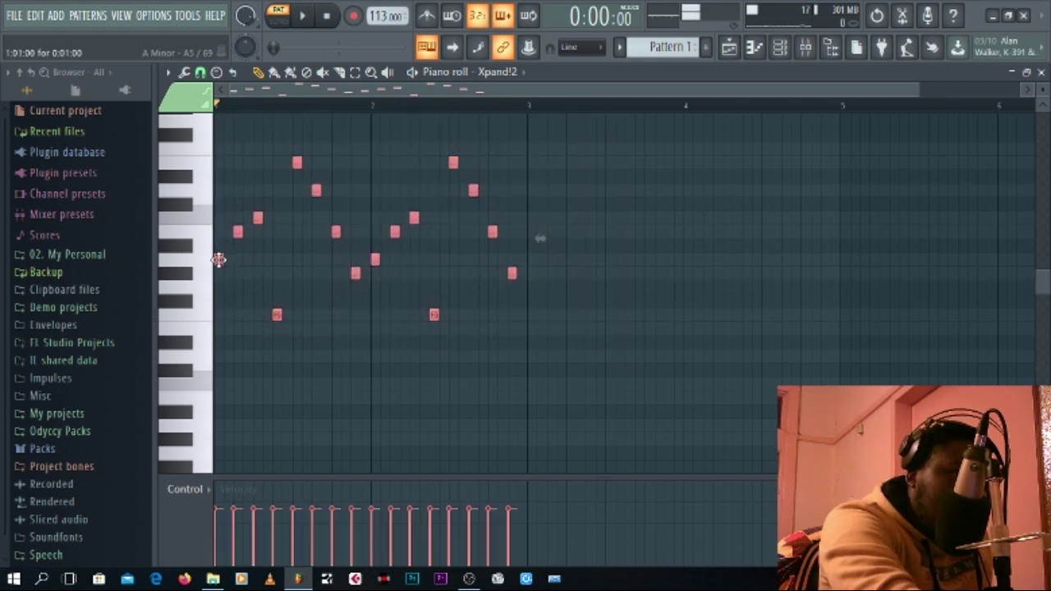
pyautogui.moveTo(218, 260); pyautogui.dragTo(537, 274)
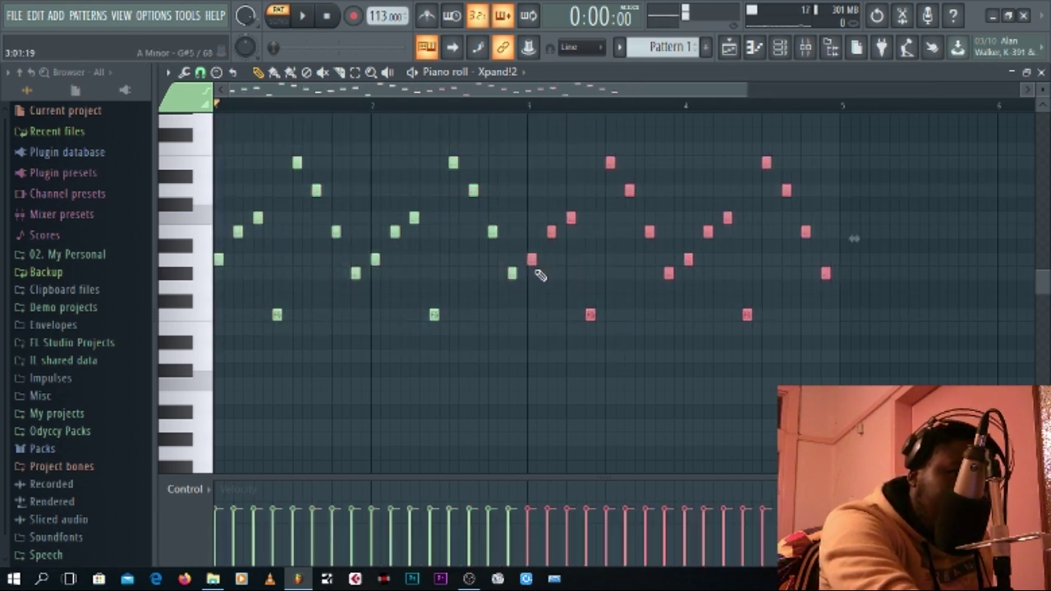
# - Deselect the copied notes and play back the full four-bar melody
pyautogui.hotkey('ctrl', 'd')
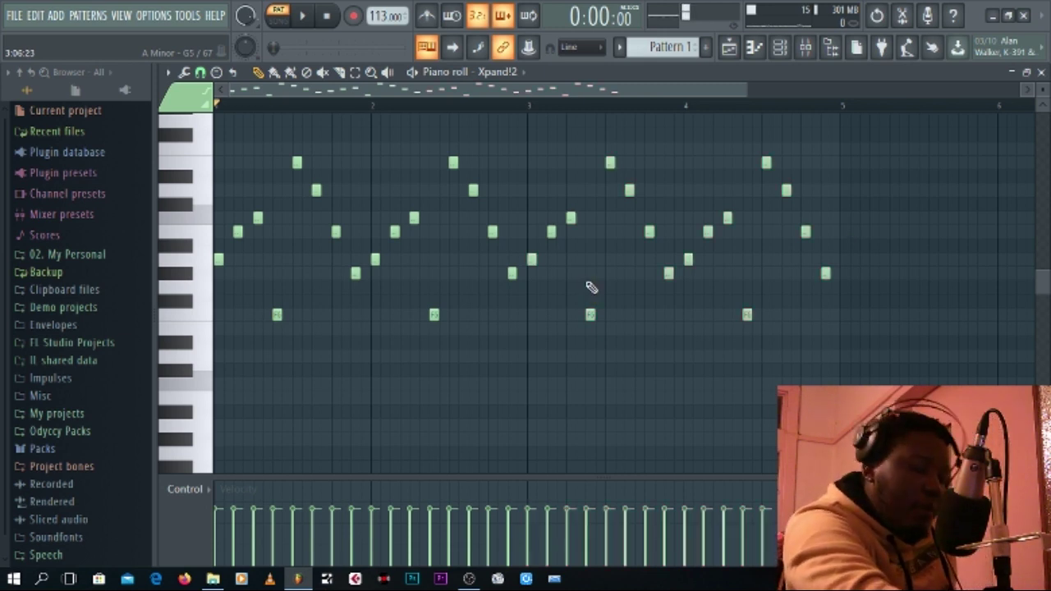
pyautogui.press('space')
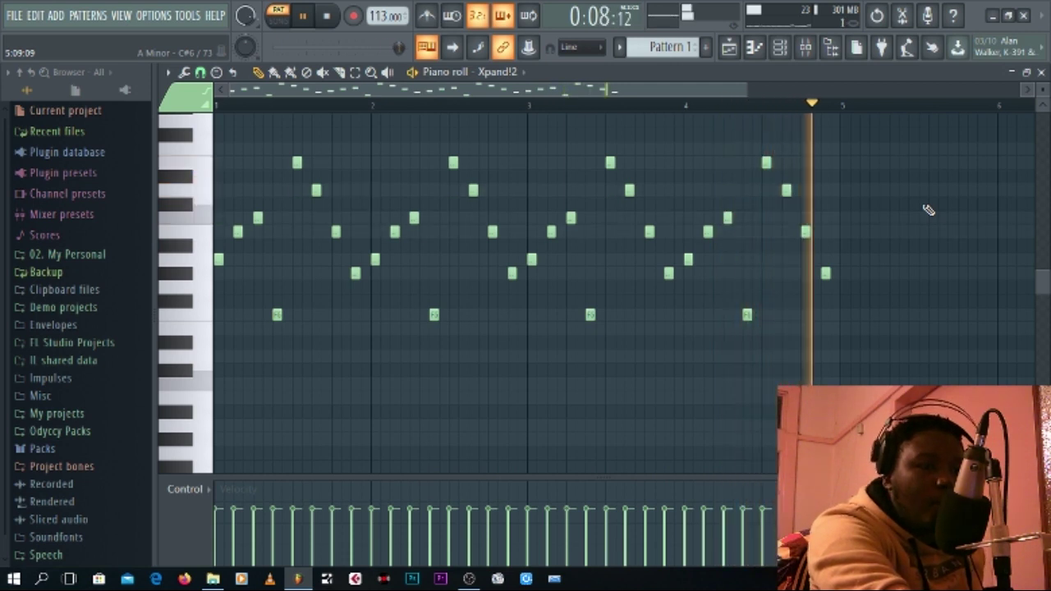
pyautogui.press('space')
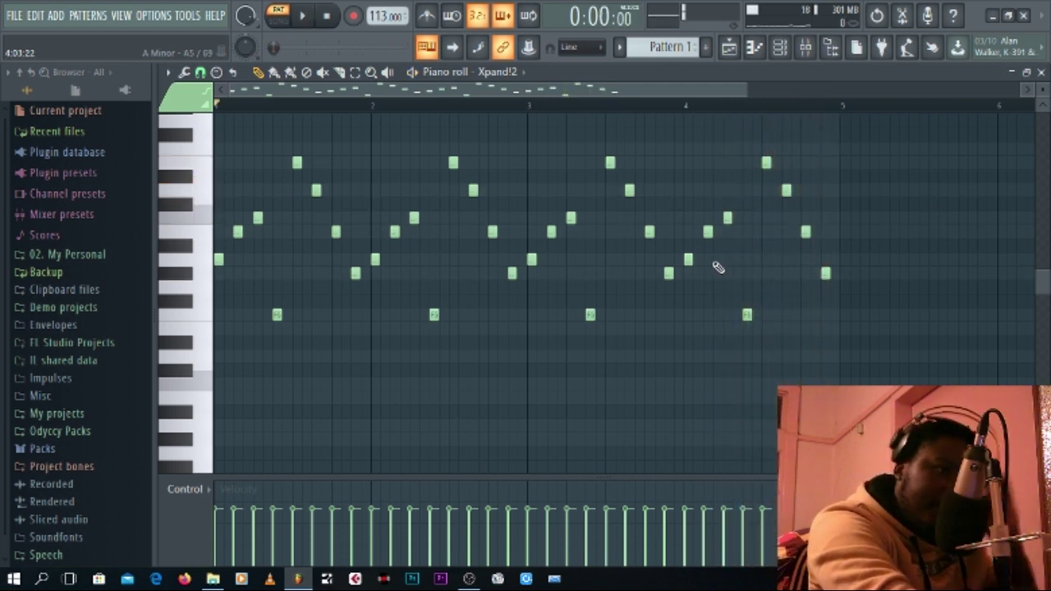
pyautogui.scroll(-3, 494, 343)
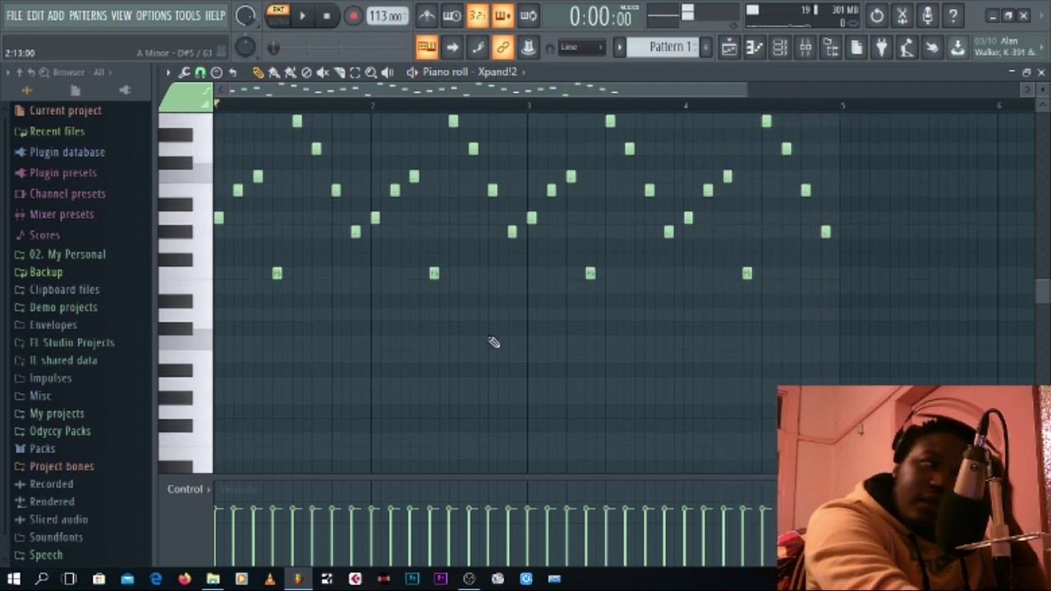
pyautogui.scroll(-5, 493, 343)
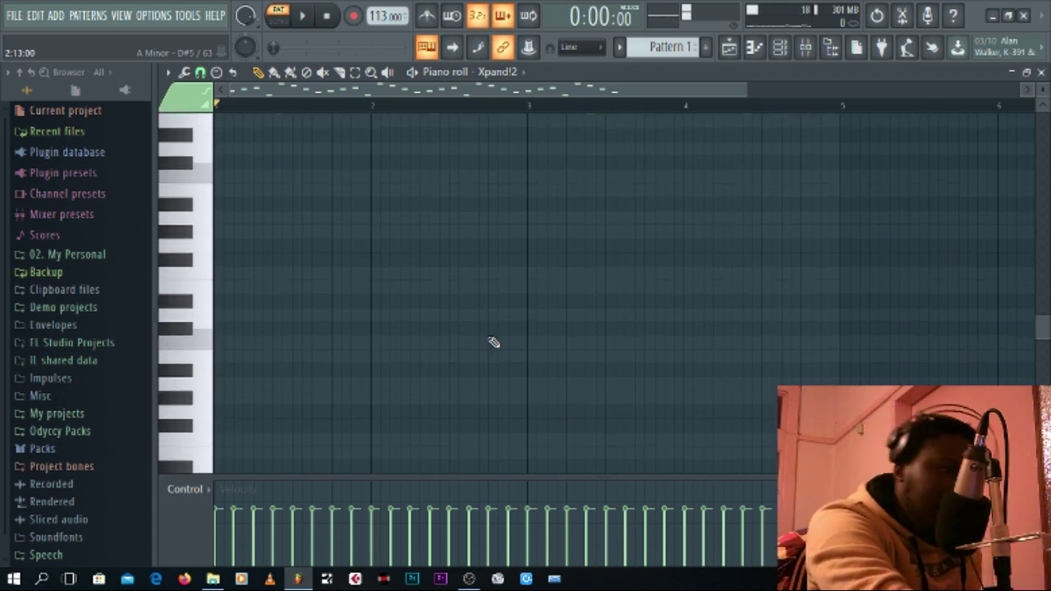
pyautogui.scroll(5, 493, 343)
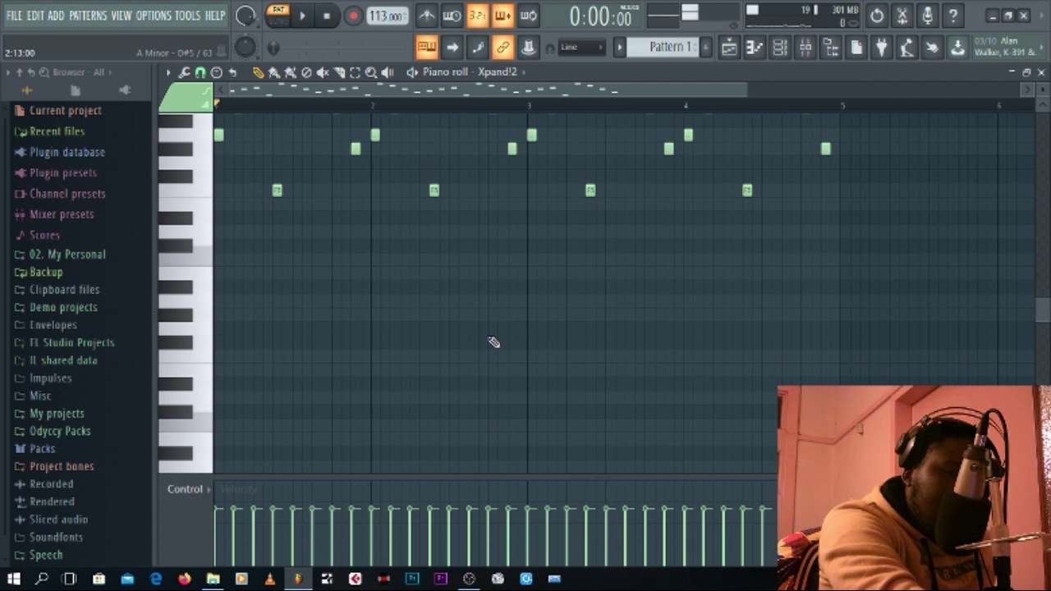
pyautogui.scroll(-2, 493, 343)
pyautogui.press('space')
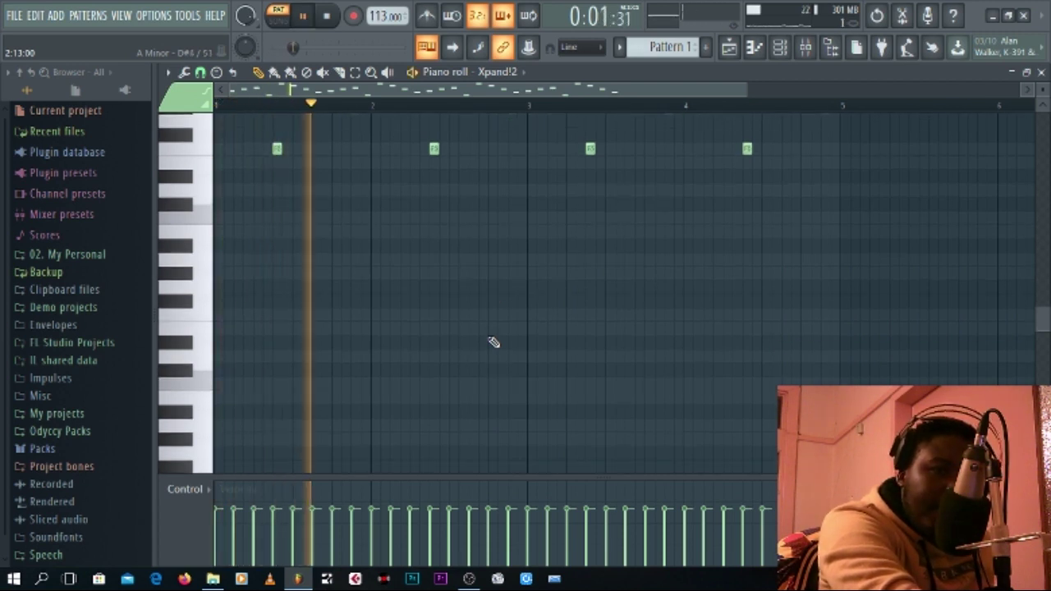
pyautogui.press('space')
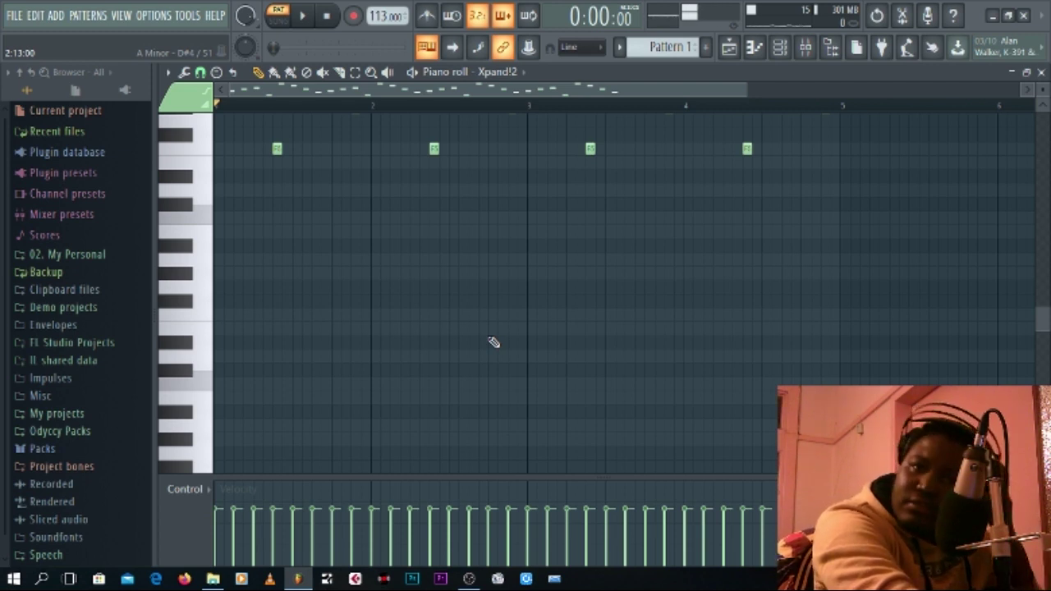
pyautogui.press('space')
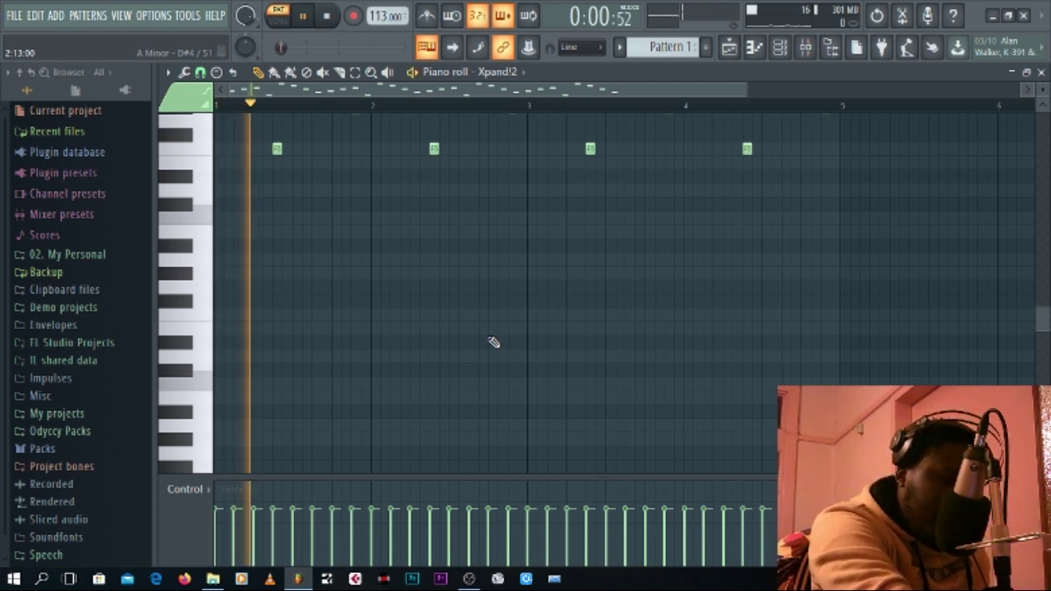
pyautogui.press('space')
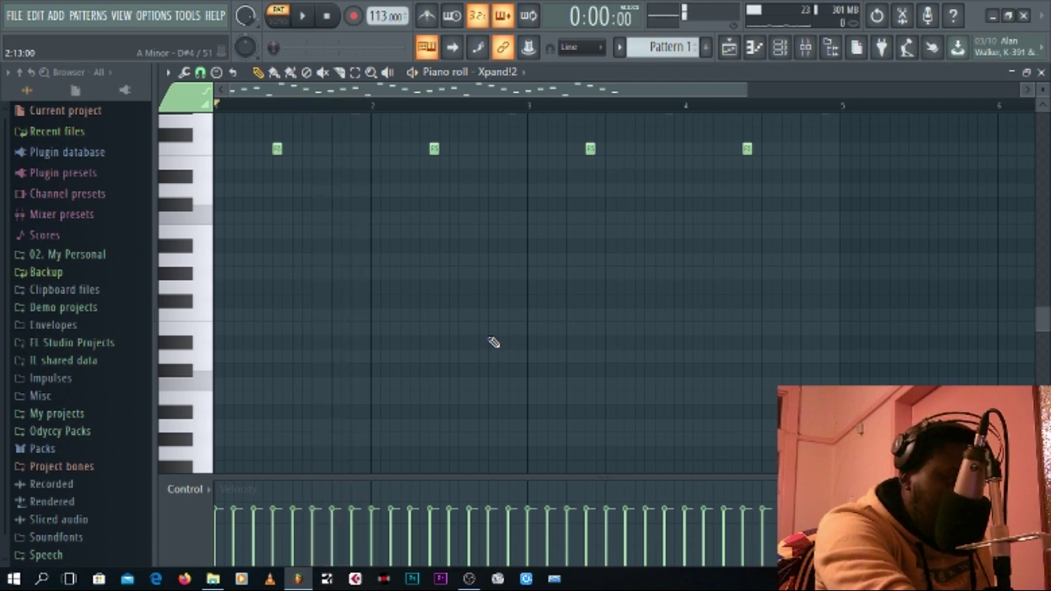
# - Audition the piano keys from C4 up to A4 to find a root pitch for the bass notes
pyautogui.click(209, 391)
pyautogui.click(209, 361)
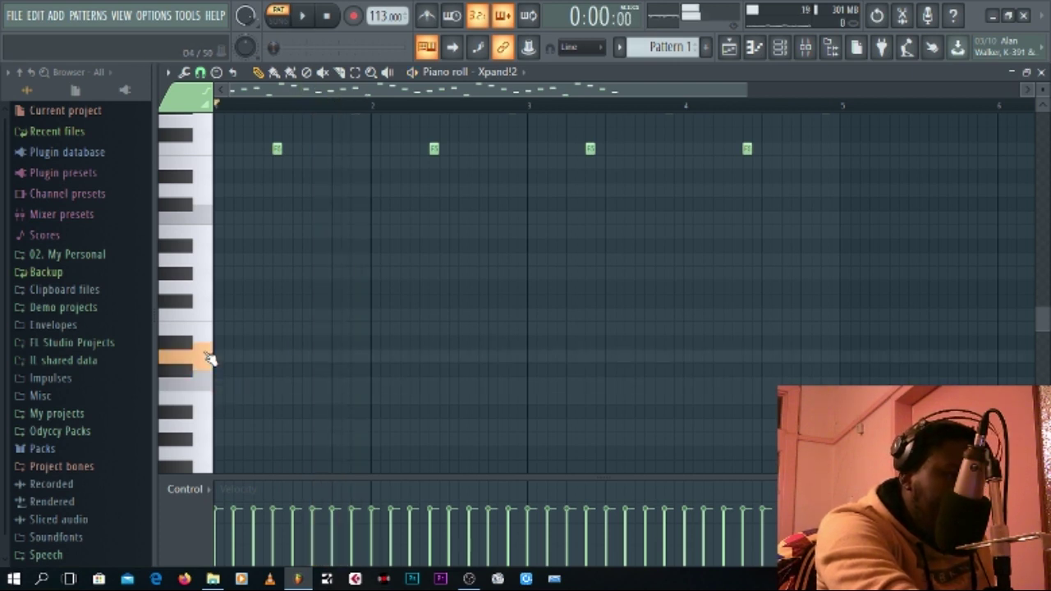
pyautogui.click(208, 332)
pyautogui.click(206, 316)
pyautogui.click(206, 287)
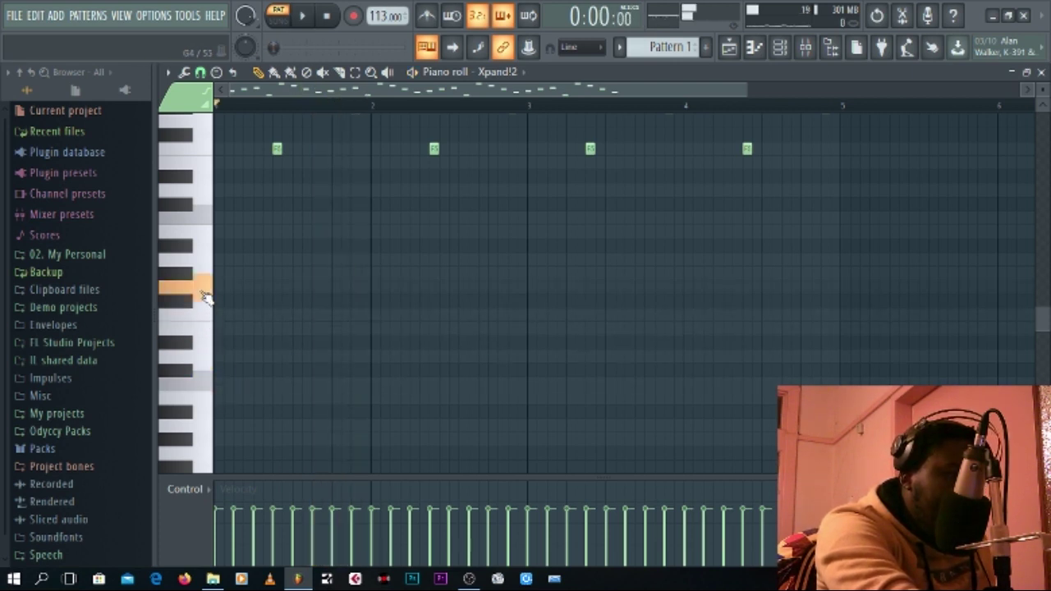
pyautogui.click(202, 266)
pyautogui.click(201, 264)
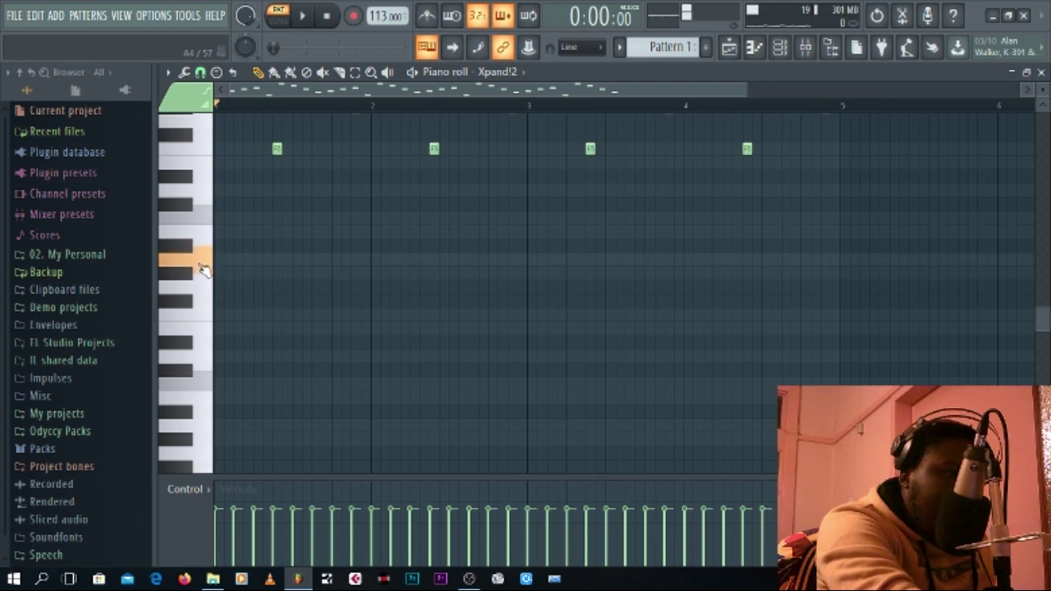
# - Add an A3 bass note at the start of bar 1, lengthen it to 8 steps and play it back
pyautogui.click(211, 426)
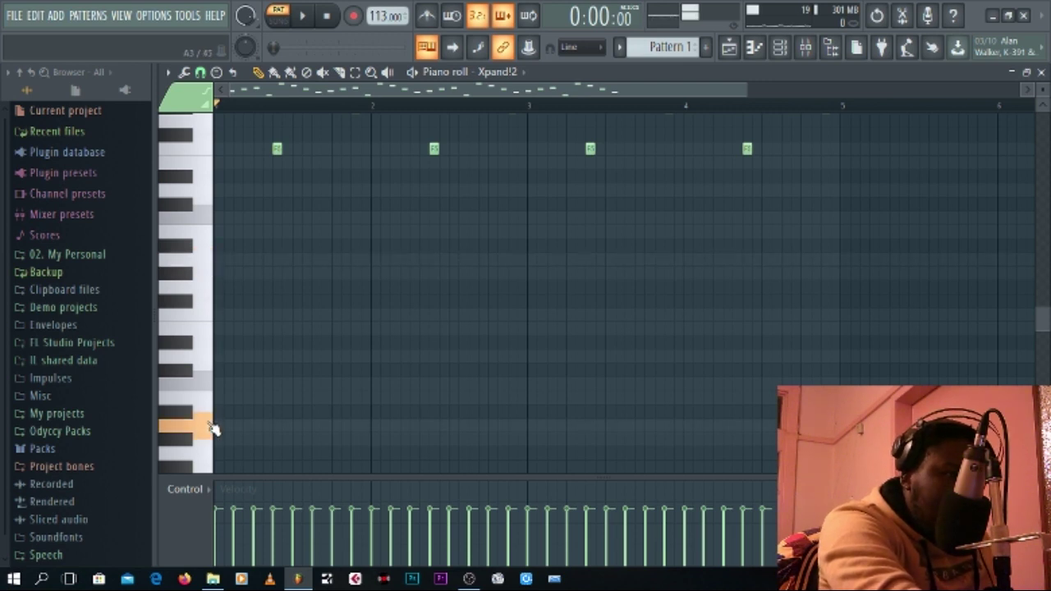
pyautogui.click(220, 427)
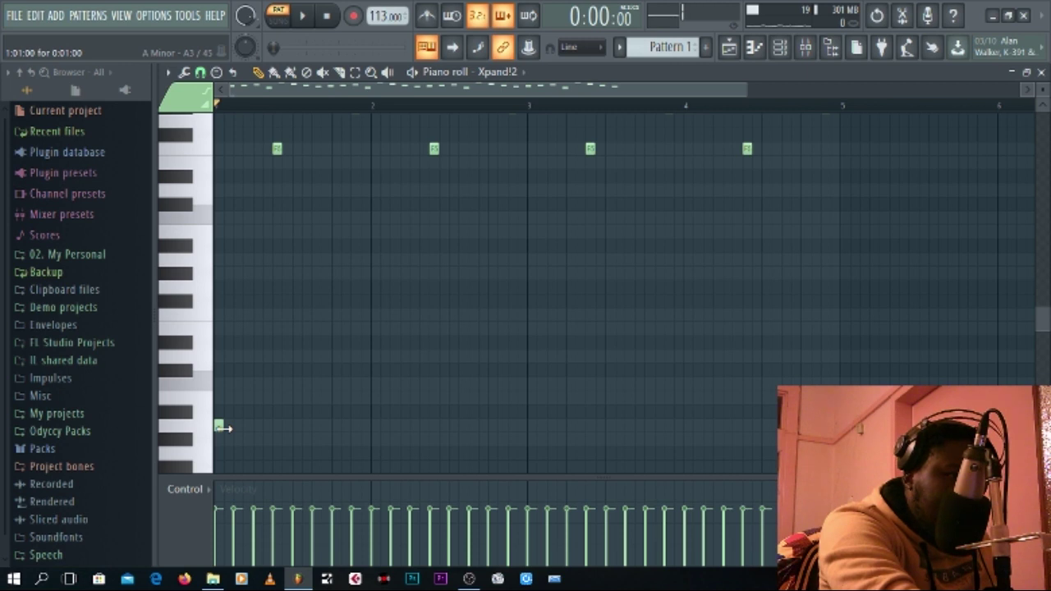
pyautogui.moveTo(224, 428); pyautogui.dragTo(285, 427)
pyautogui.click(287, 427)
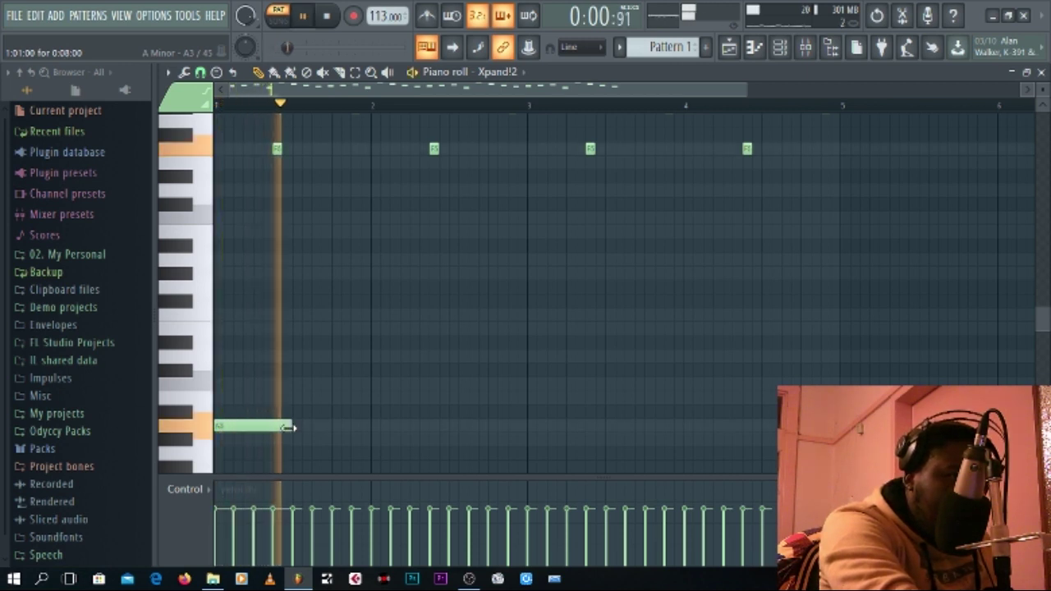
# - Audition the keys below A3 and add an 8-step F3 bass note at step 9 of bar 1
pyautogui.scroll(-3, 345, 384)
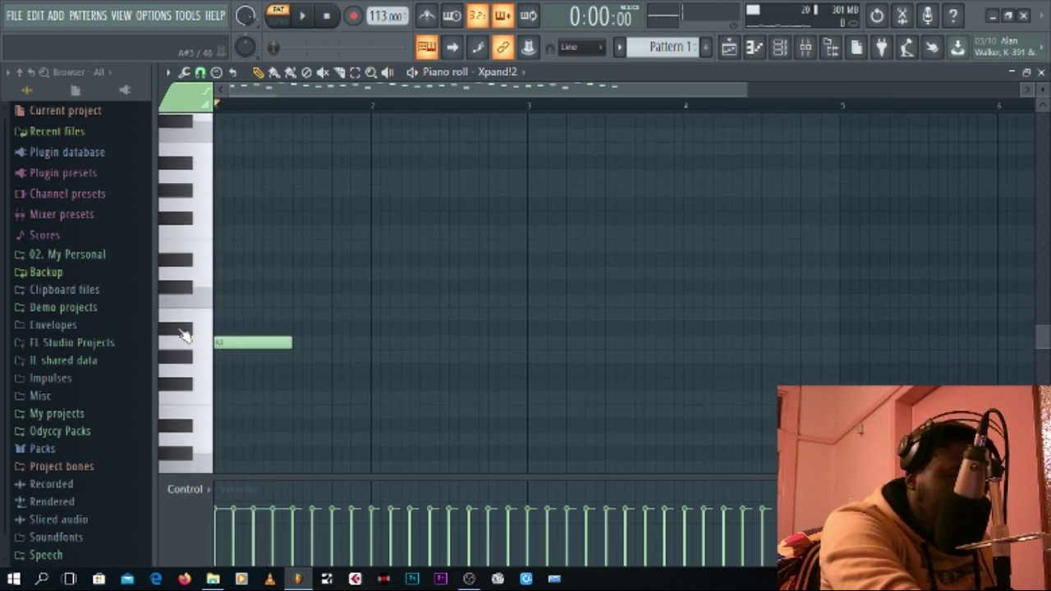
pyautogui.click(201, 369)
pyautogui.click(209, 402)
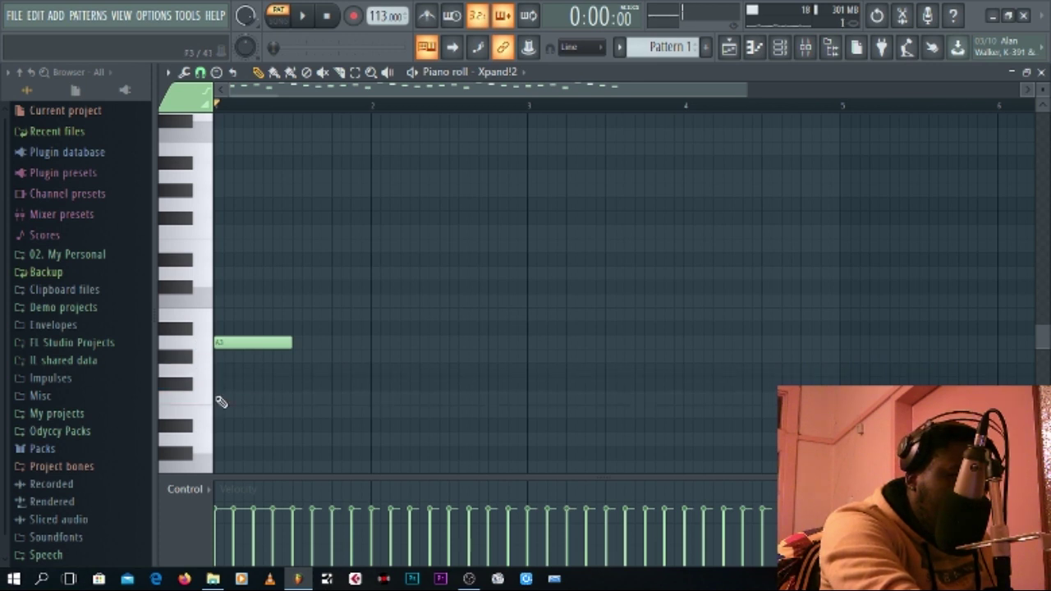
pyautogui.click(298, 400)
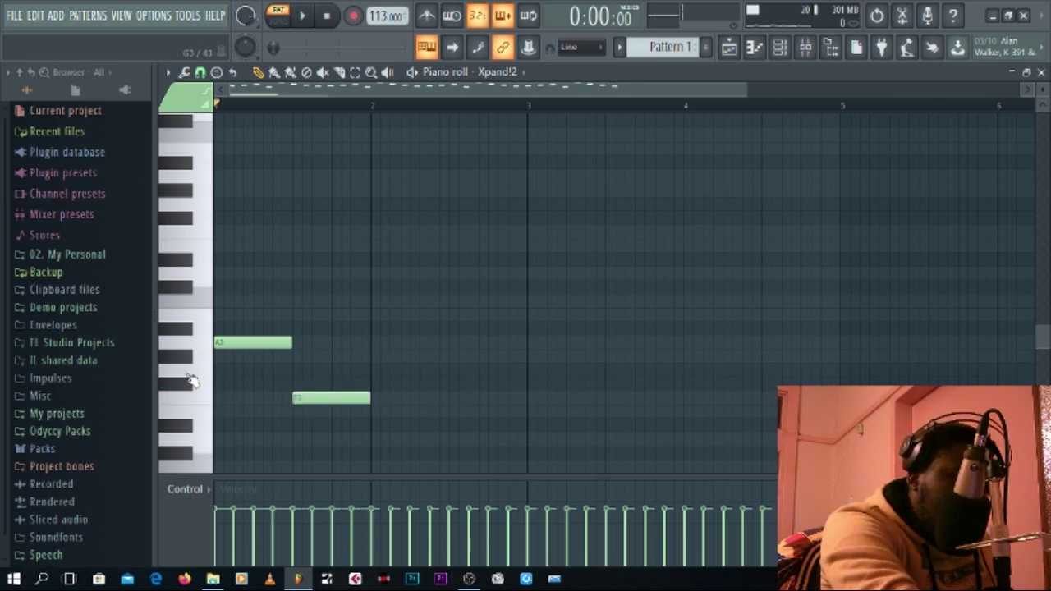
# - Add an E3 bass note at the start of bar 2 and lengthen it to one full bar
pyautogui.click(198, 421)
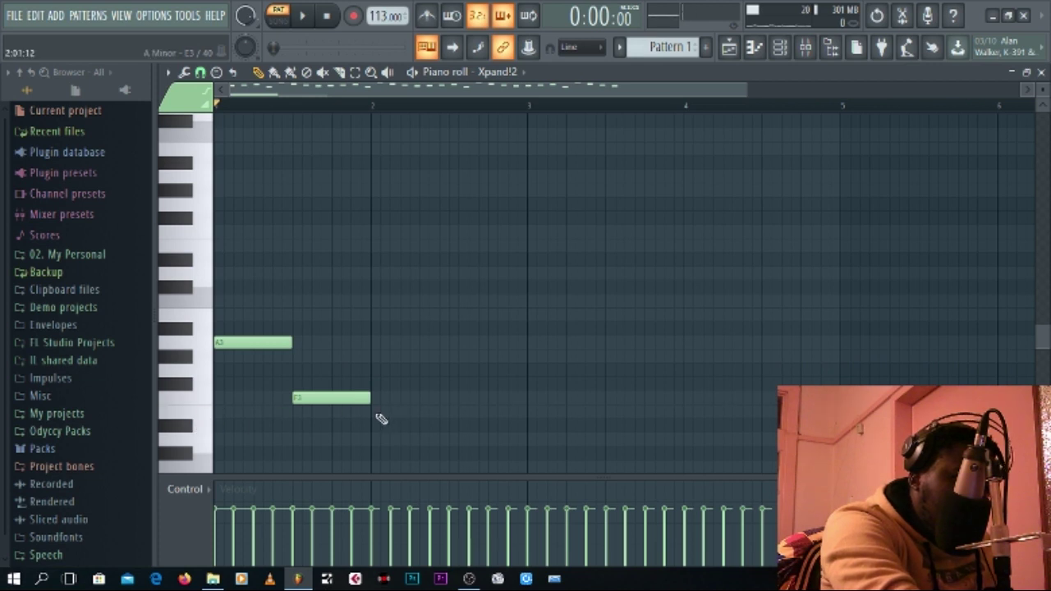
pyautogui.click(370, 413)
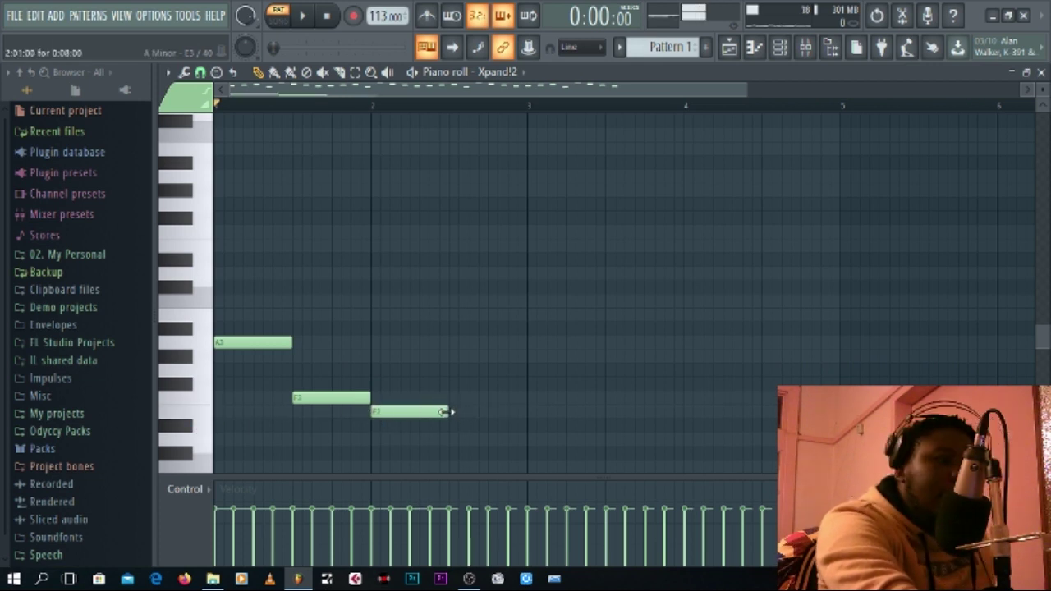
pyautogui.moveTo(448, 412); pyautogui.dragTo(525, 414)
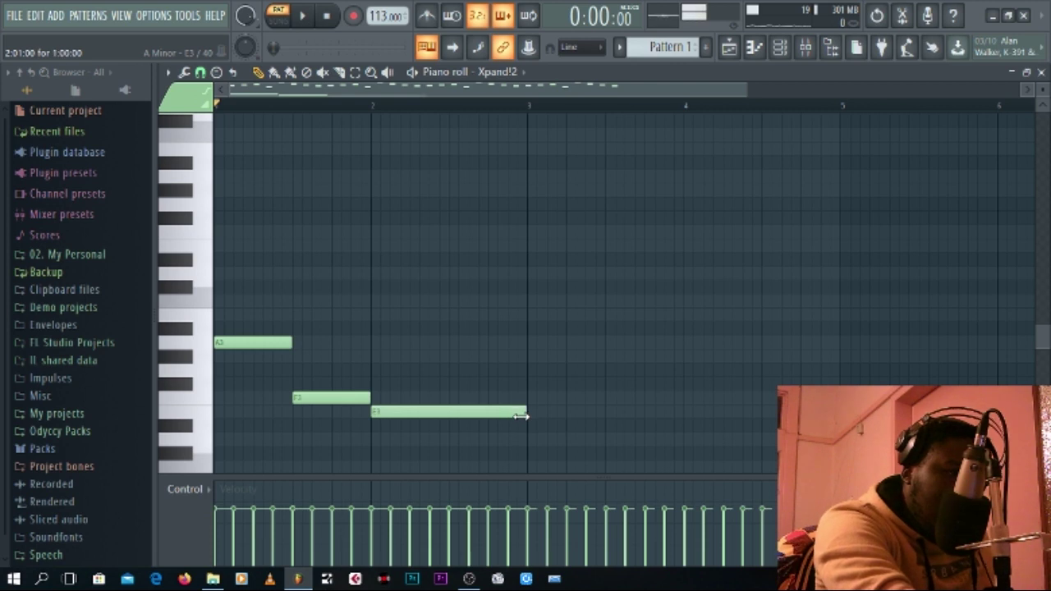
# - Stack 8-step A4, C5 and E5 notes above the A3 bass note at the start of bar 1 and play the chord back
pyautogui.scroll(3, 472, 357)
pyautogui.scroll(-3, 474, 358)
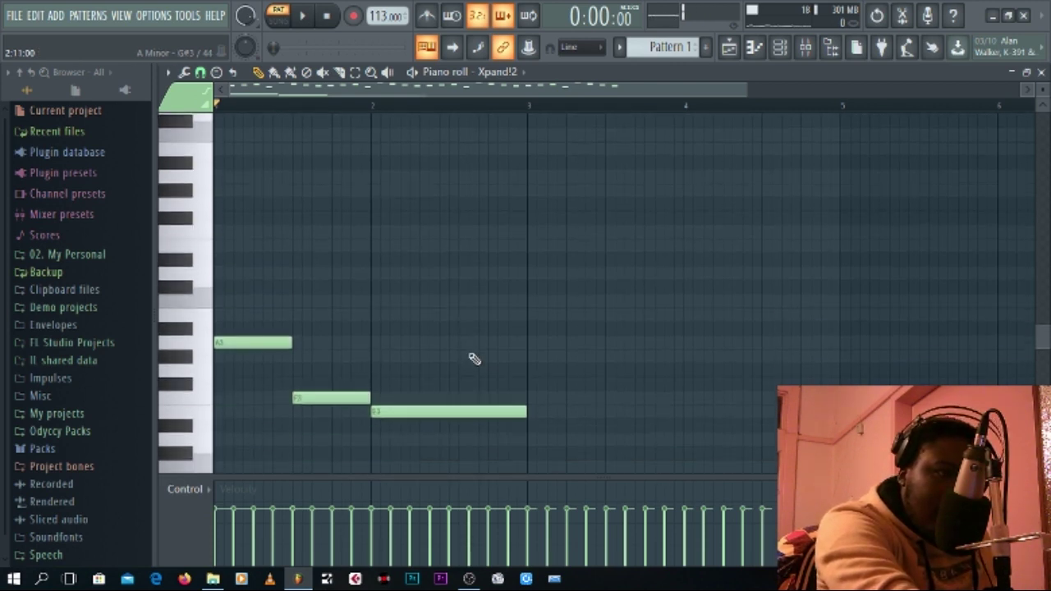
pyautogui.scroll(3, 475, 358)
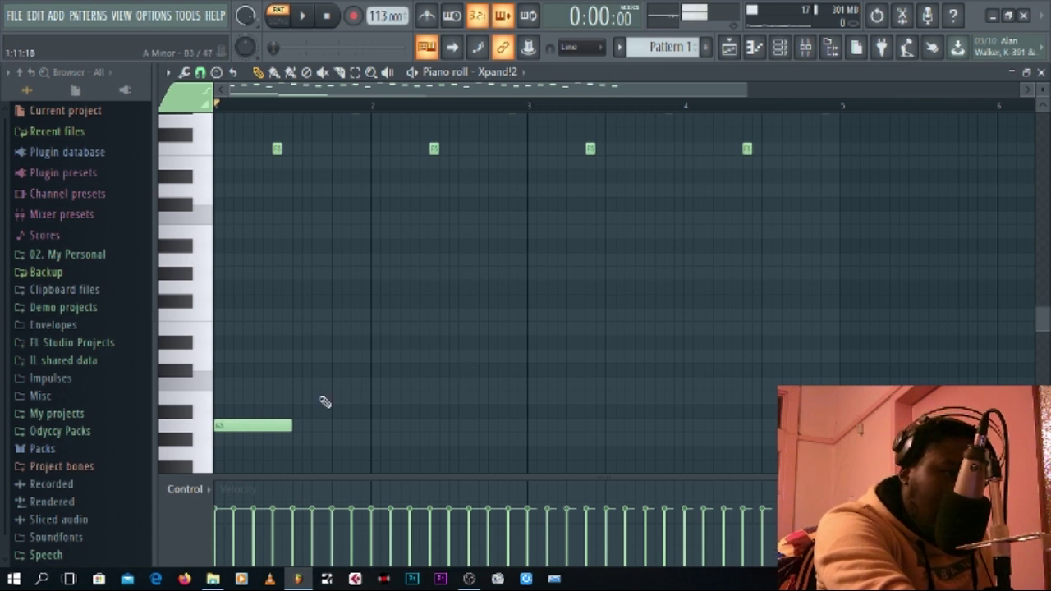
pyautogui.click(221, 259)
pyautogui.click(221, 216)
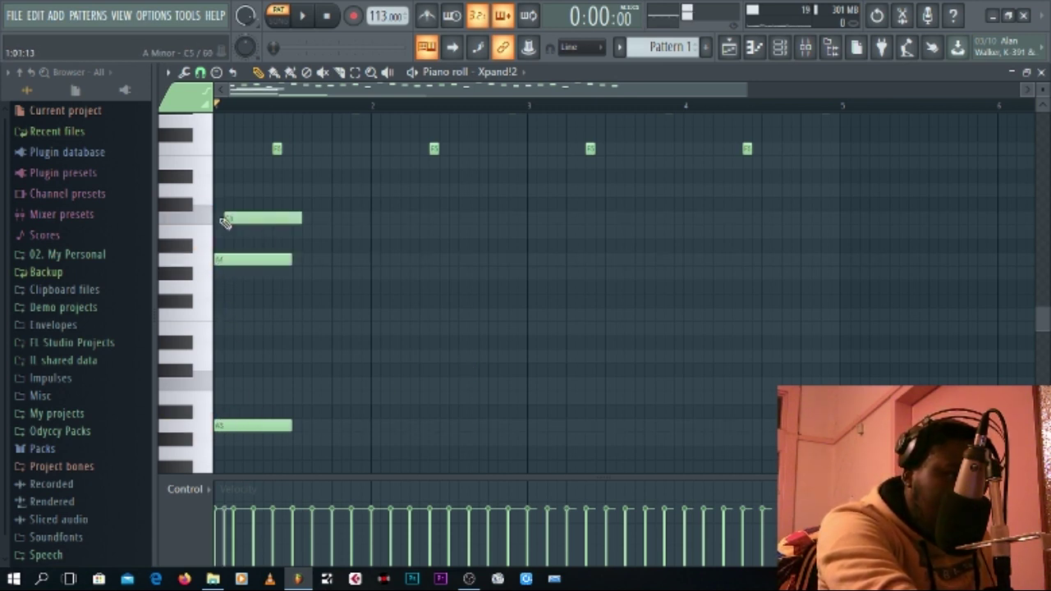
pyautogui.click(240, 216)
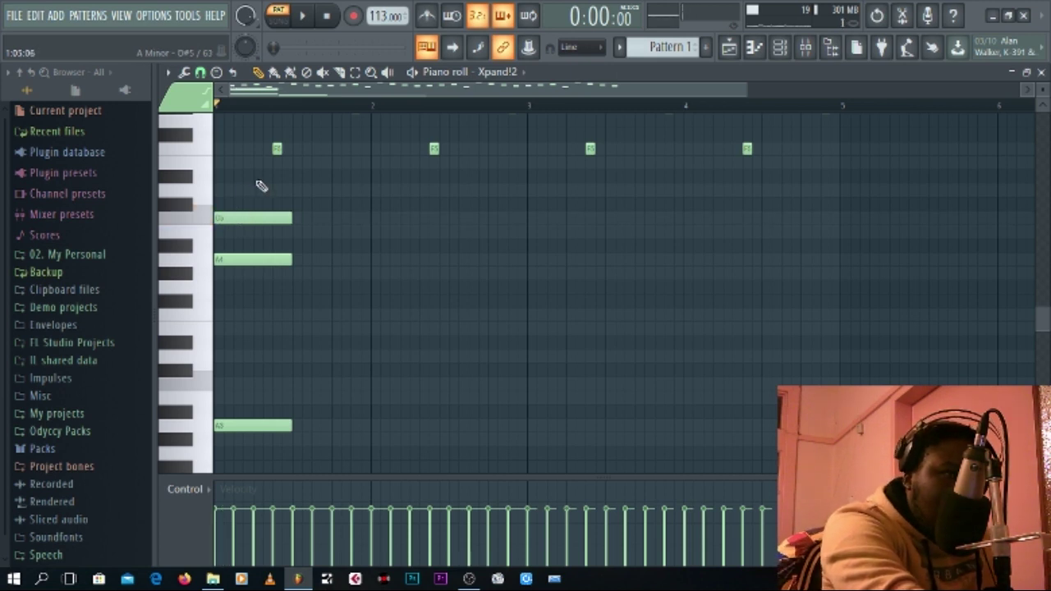
pyautogui.click(221, 163)
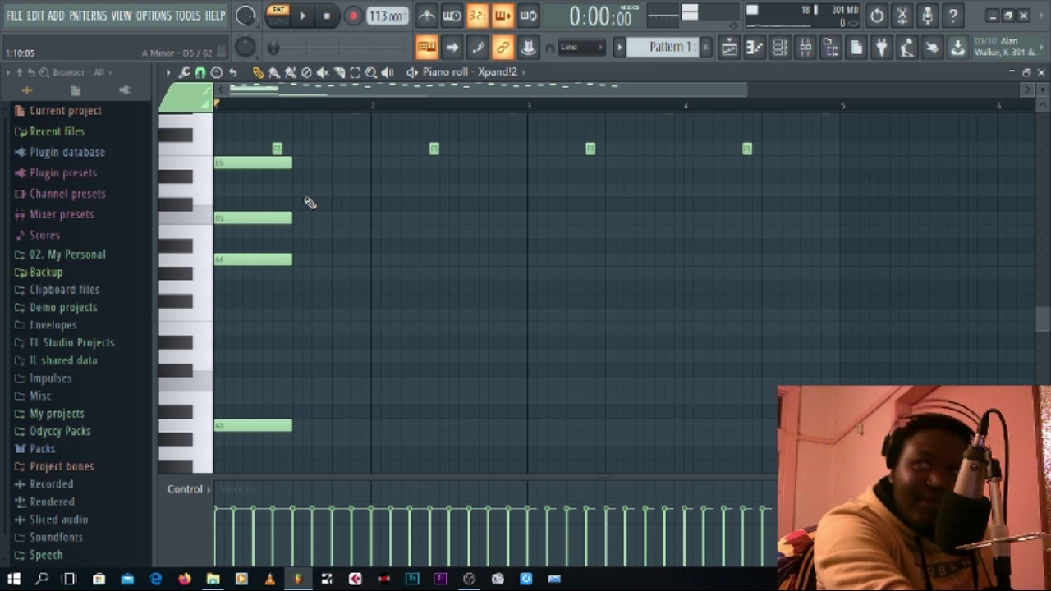
pyautogui.press('space')
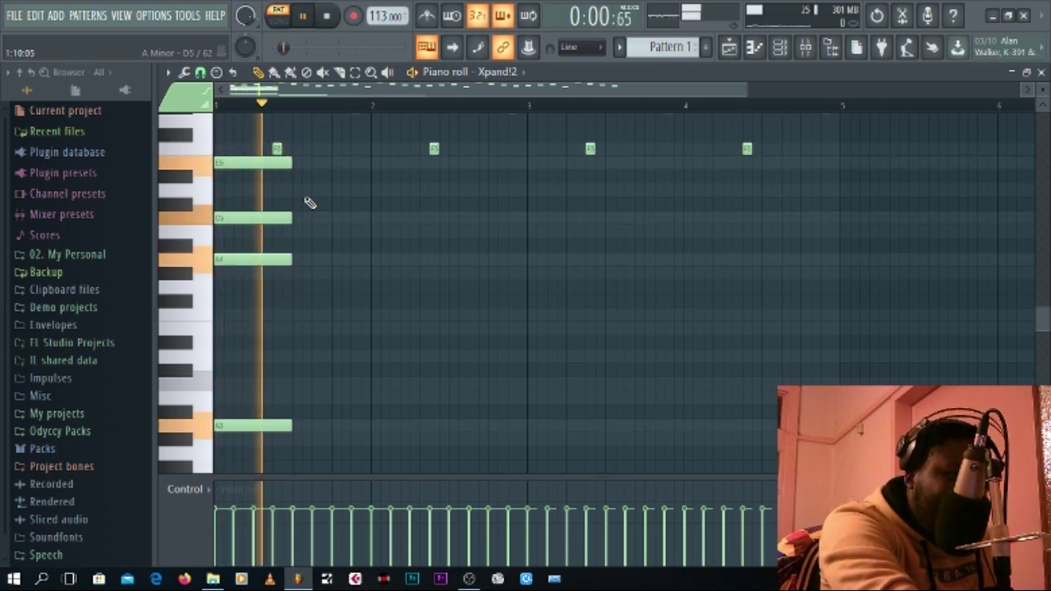
pyautogui.press('space')
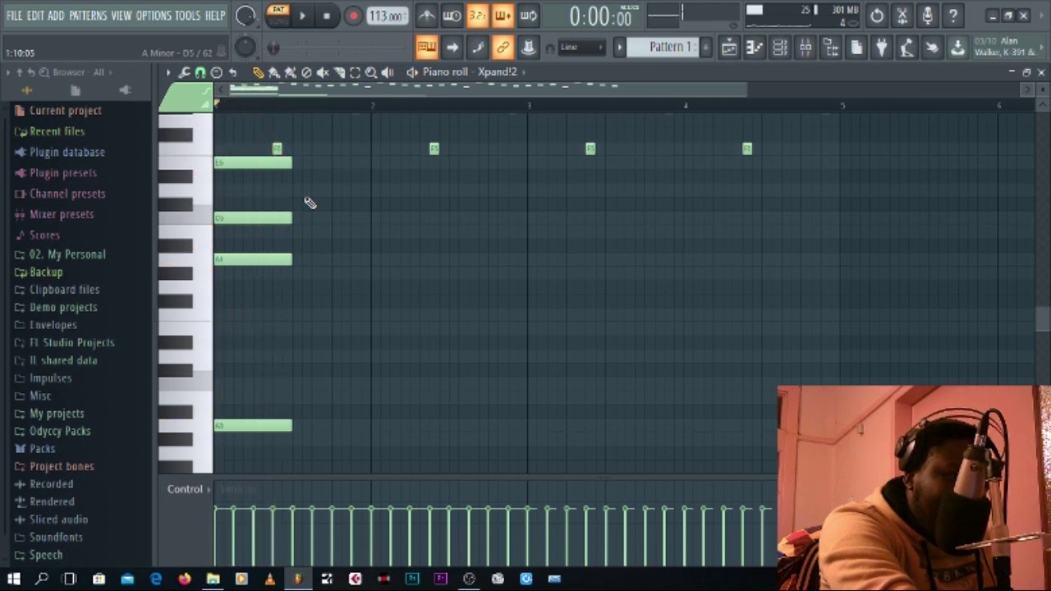
# - Stack 8-step F4, G#4 and B4 notes above the F3 bass note in the second half of bar 1
pyautogui.scroll(-3, 369, 287)
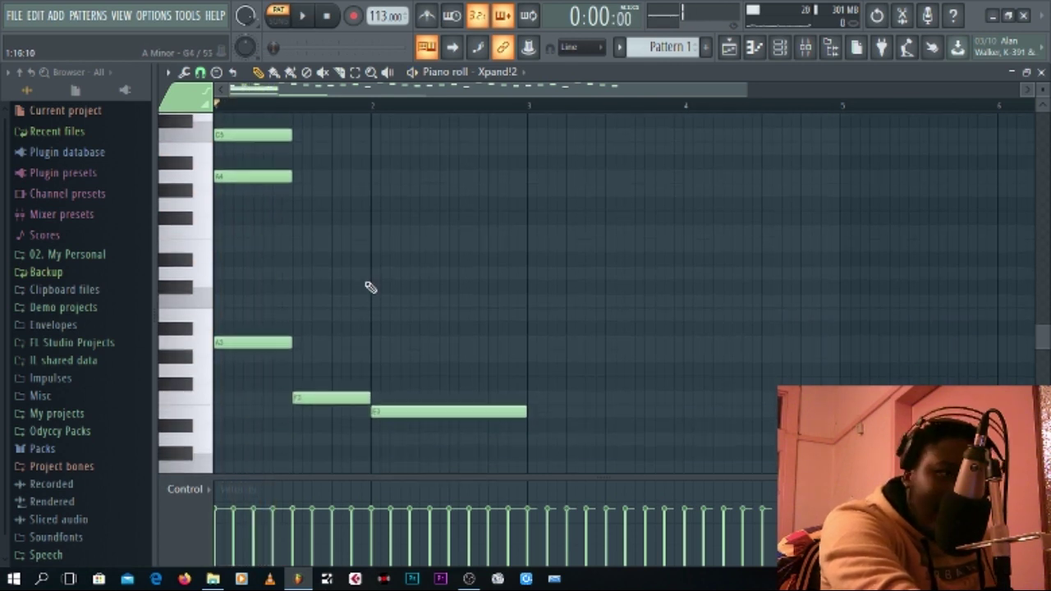
pyautogui.click(296, 355)
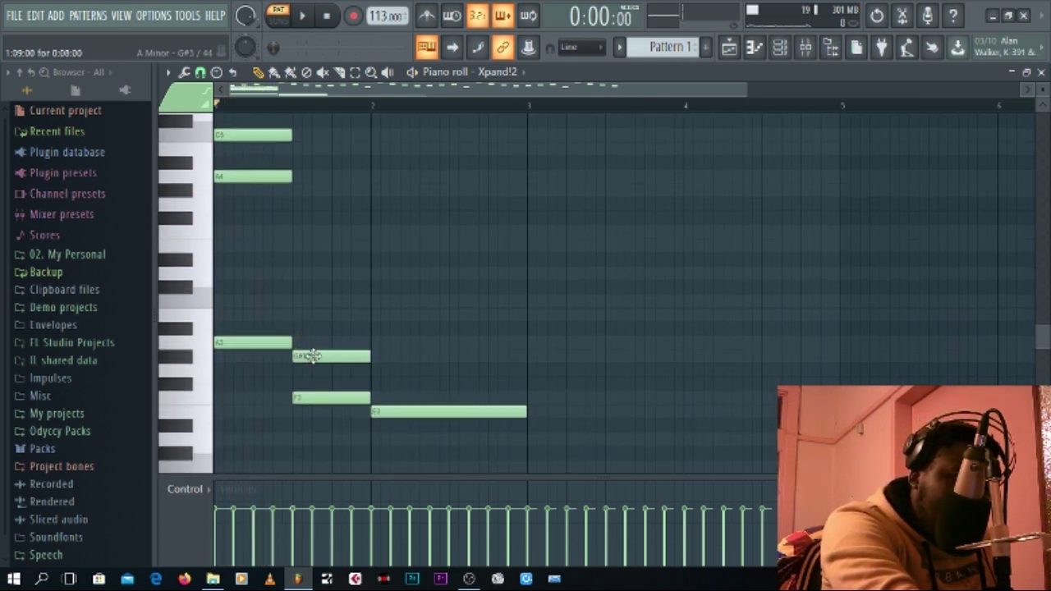
pyautogui.rightClick(315, 356)
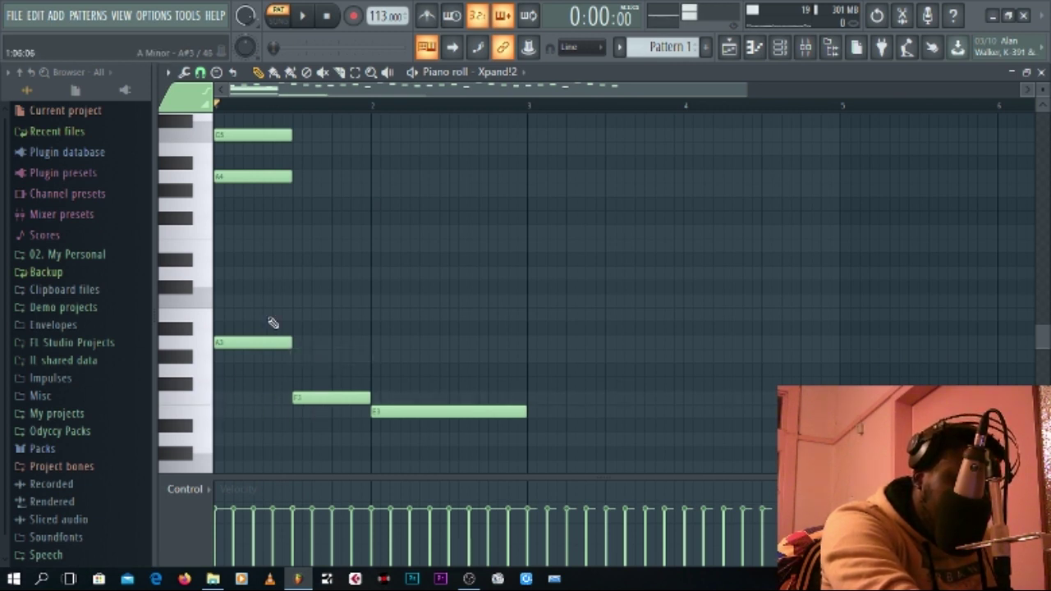
pyautogui.click(303, 233)
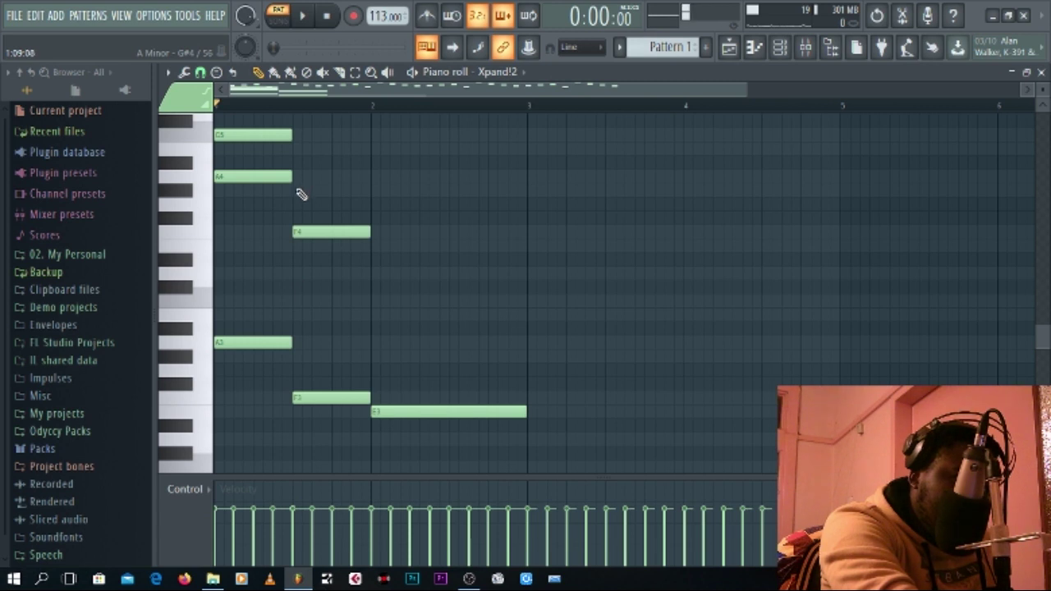
pyautogui.click(300, 191)
pyautogui.click(299, 149)
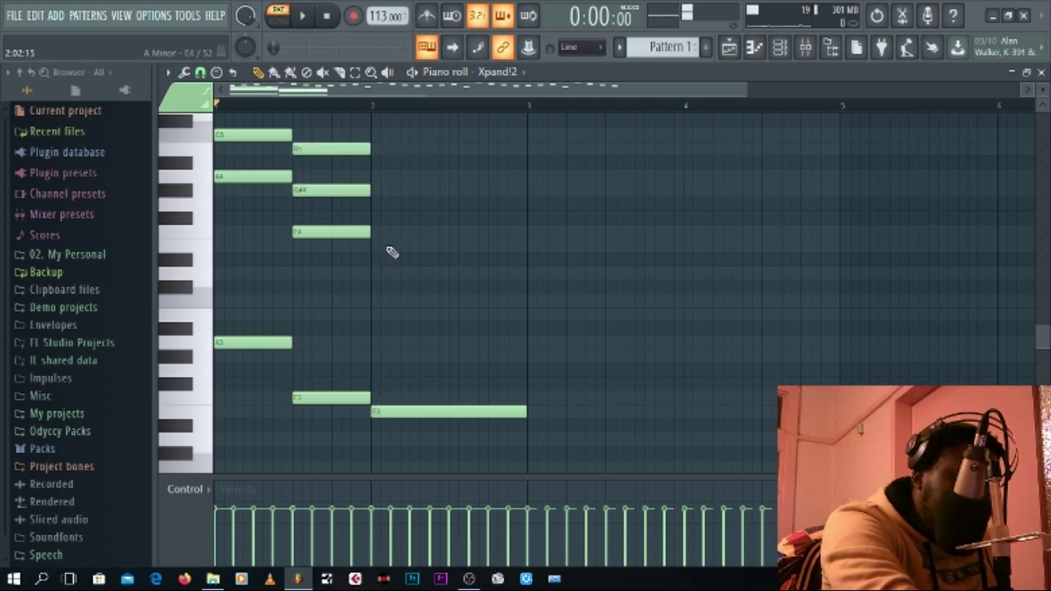
# - Add a one-bar E4 note at the start of bar 2 and change bar 1's second chord to F4, A4 and C5
pyautogui.click(376, 246)
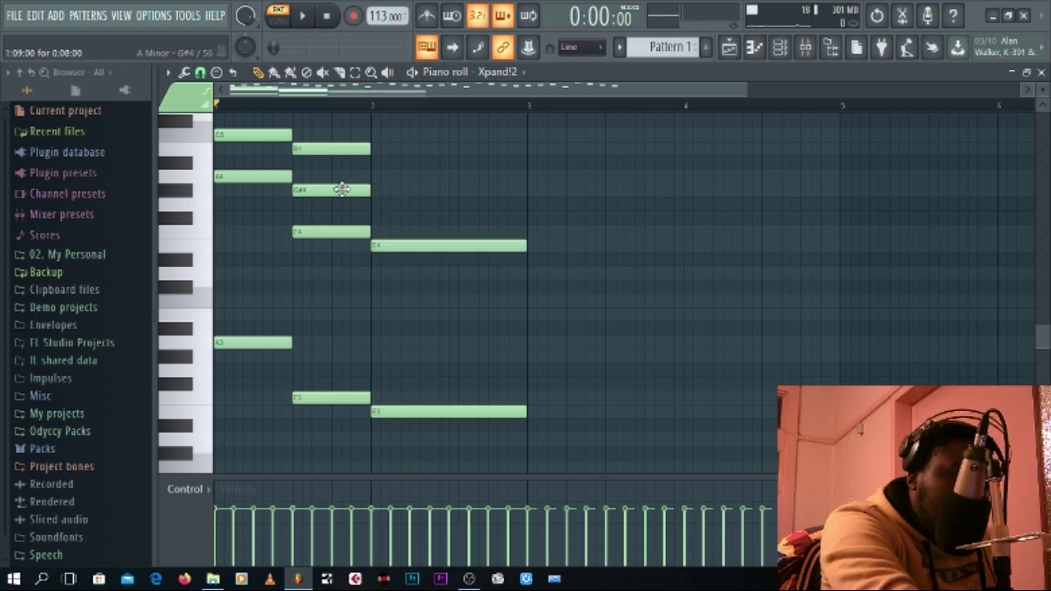
pyautogui.moveTo(342, 190); pyautogui.dragTo(342, 176)
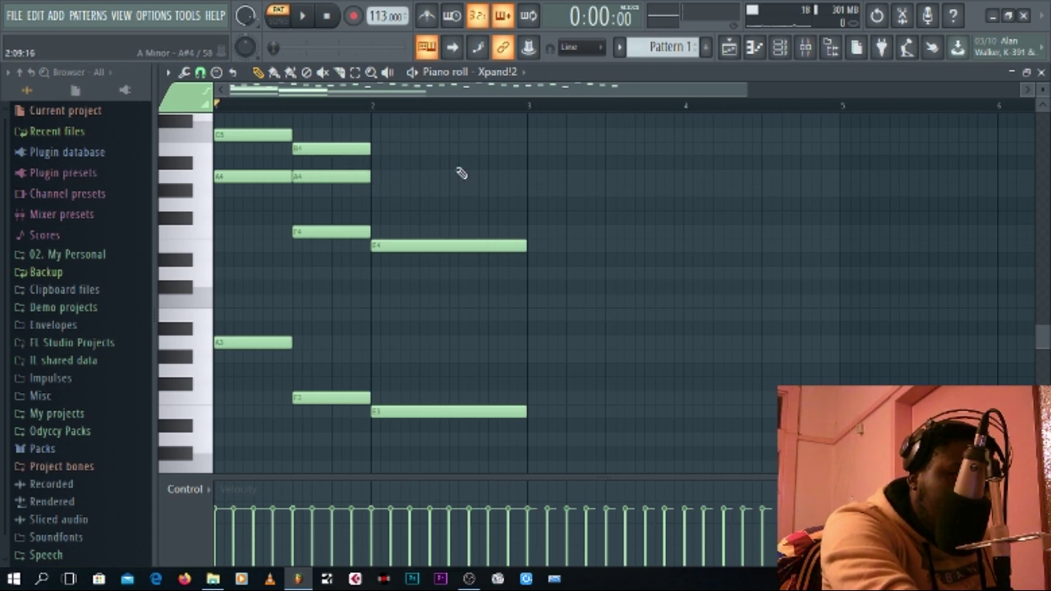
pyautogui.scroll(2, 460, 172)
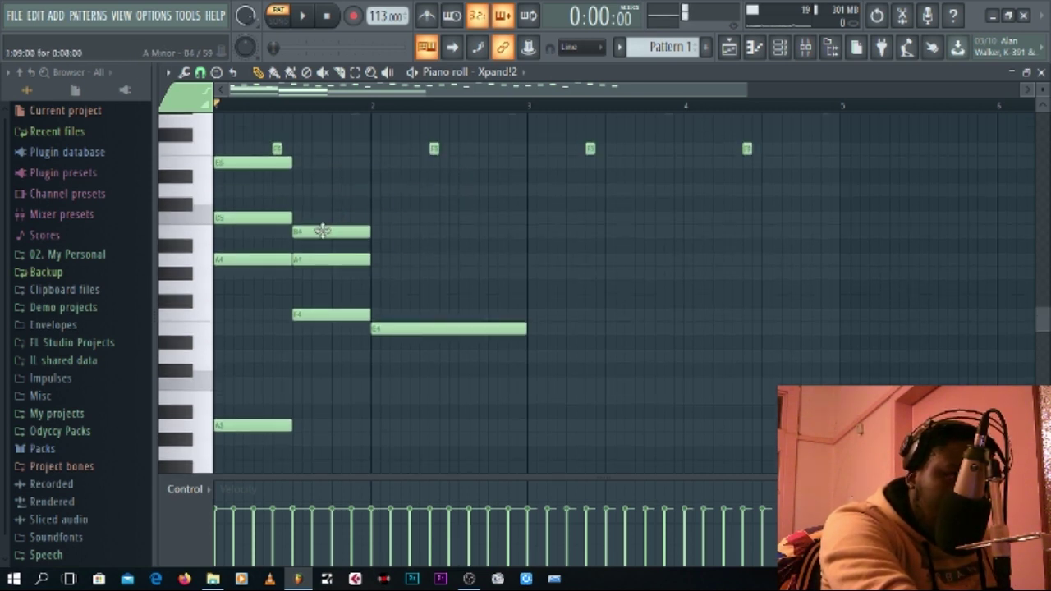
pyautogui.moveTo(321, 228); pyautogui.dragTo(321, 214)
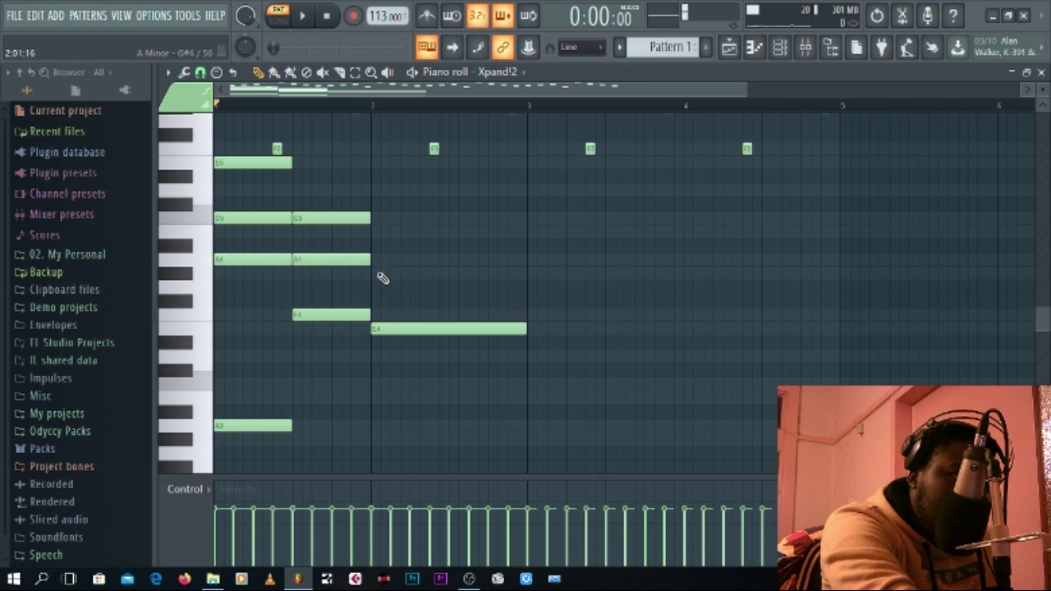
# - Add one-bar G#4 and B4 notes above the E4 in bar 2 and play the chords back
pyautogui.click(376, 273)
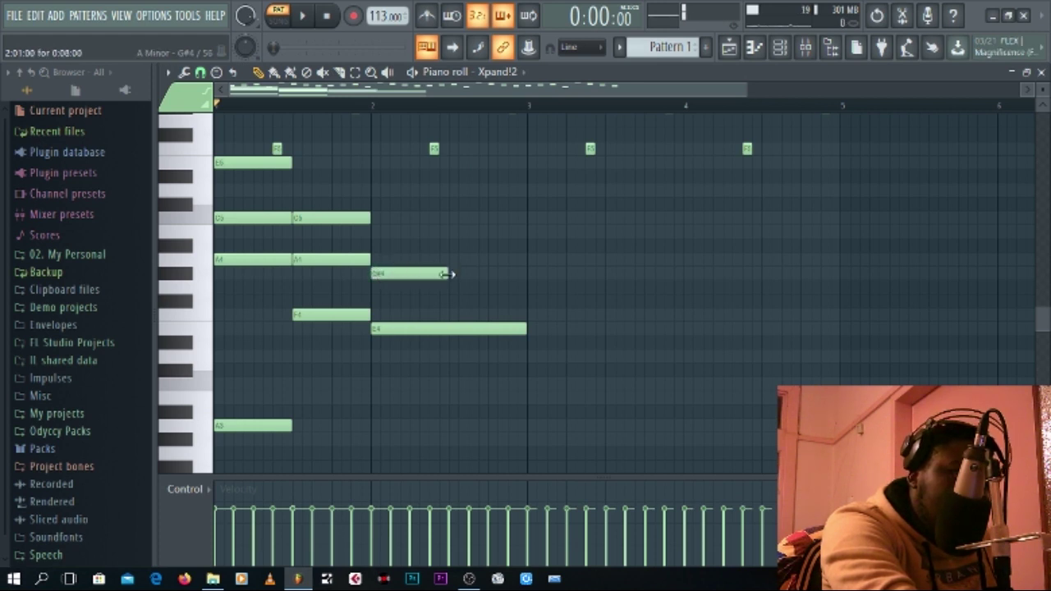
pyautogui.moveTo(449, 273); pyautogui.dragTo(542, 282)
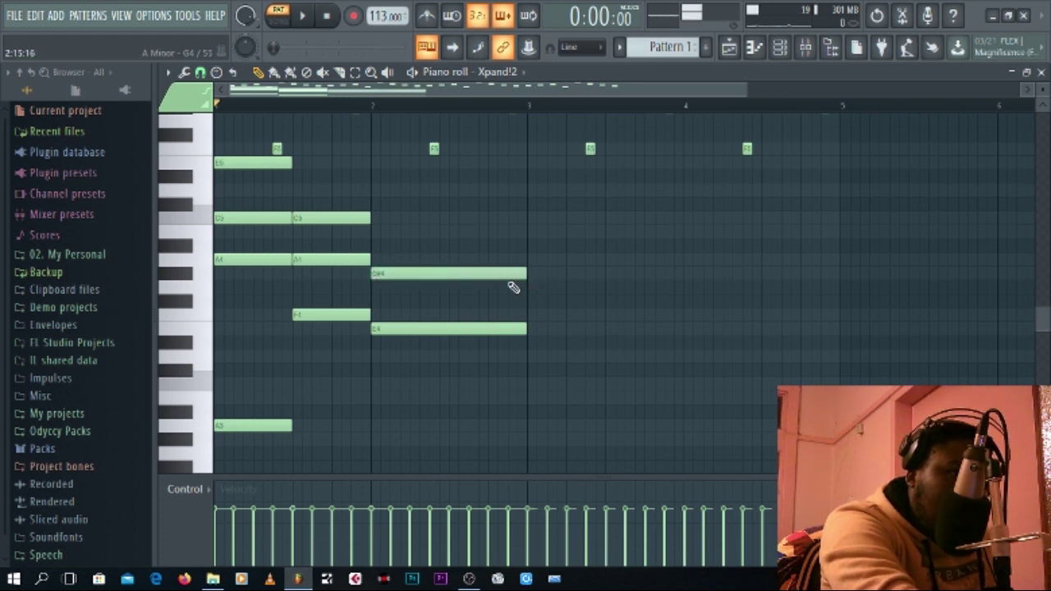
pyautogui.click(375, 233)
pyautogui.press('space')
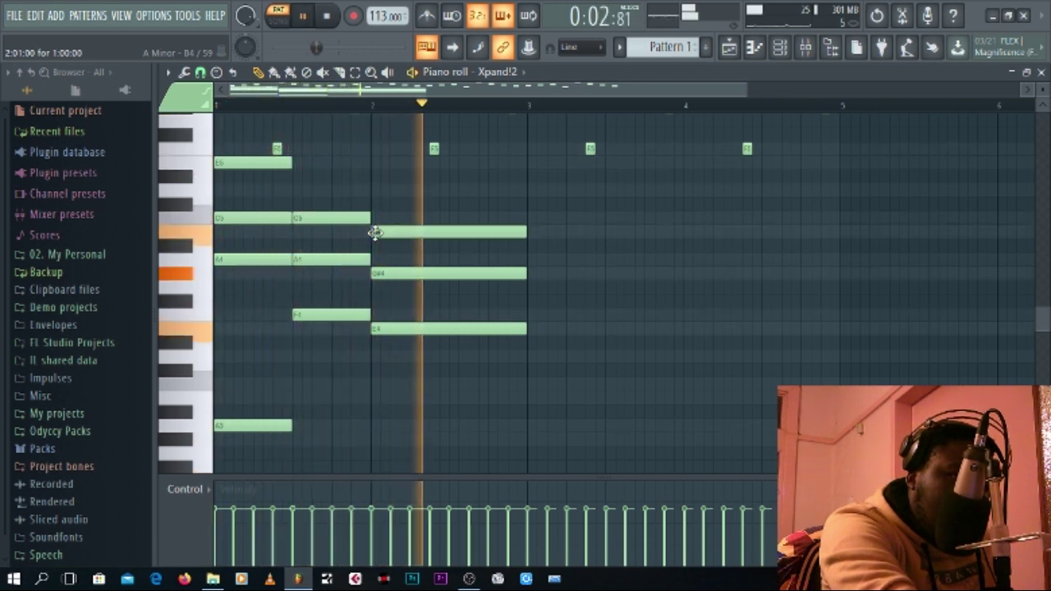
pyautogui.press('space')
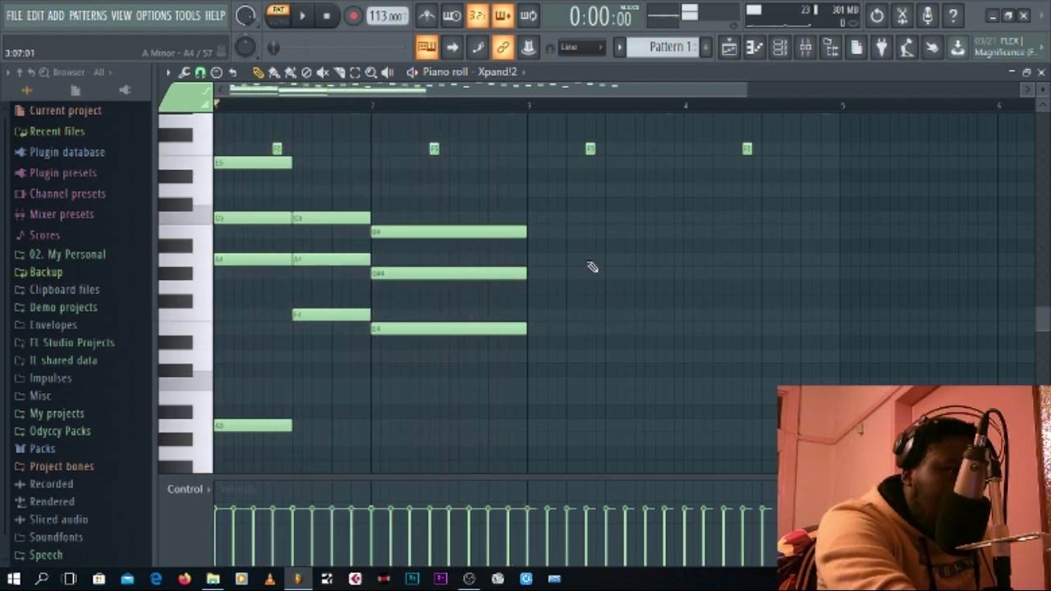
# - Duplicate the chords and bass notes of bars 1 and 2 into bars 3 and 4 and play the four bars back
pyautogui.moveTo(538, 163); pyautogui.dragTo(187, 346)
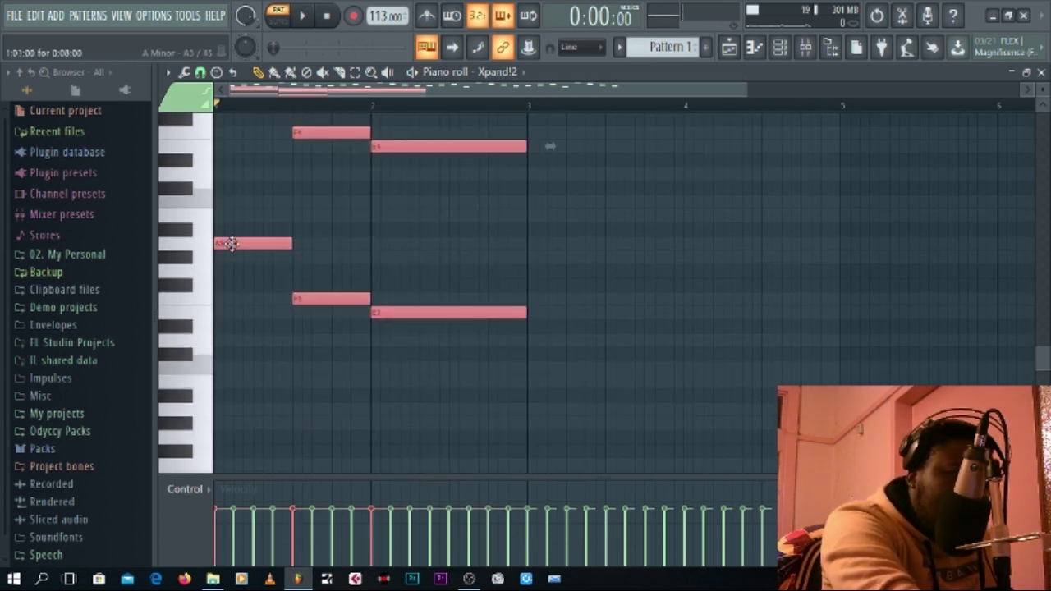
pyautogui.moveTo(228, 242); pyautogui.dragTo(542, 248)
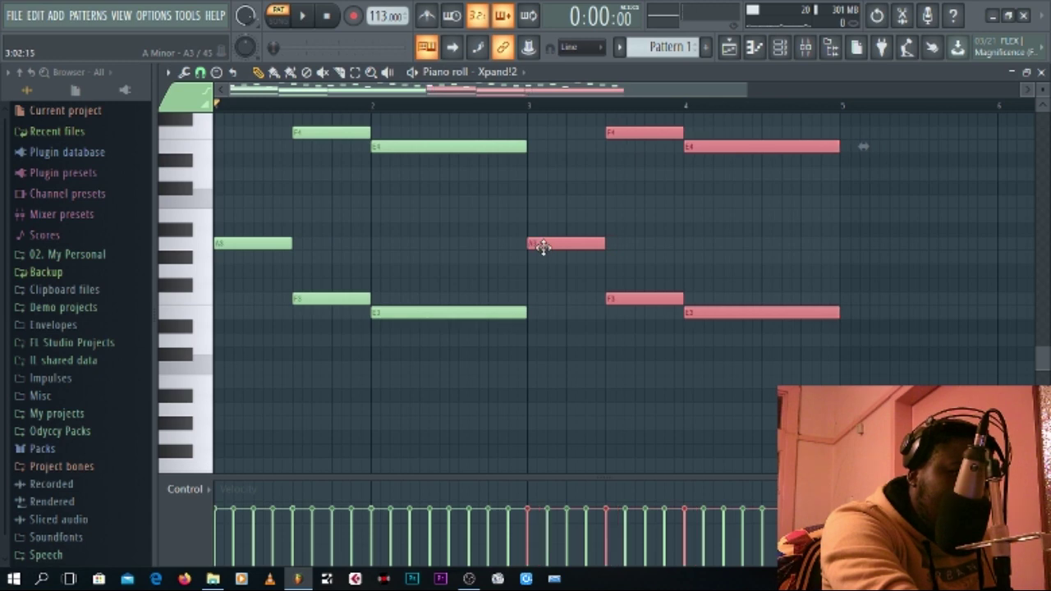
pyautogui.press('space')
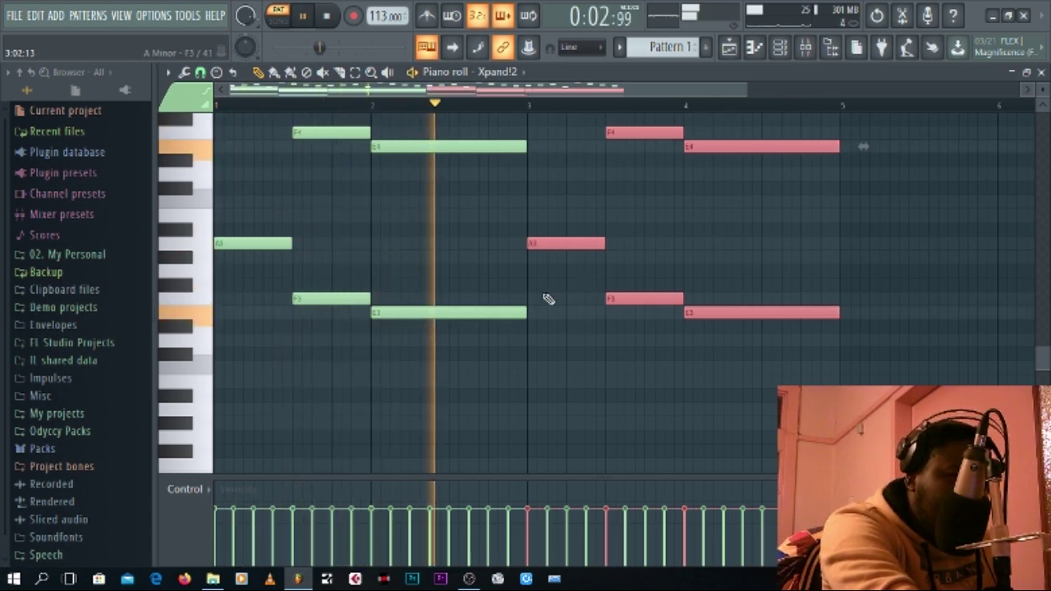
pyautogui.scroll(4, 548, 300)
pyautogui.scroll(4, 548, 300)
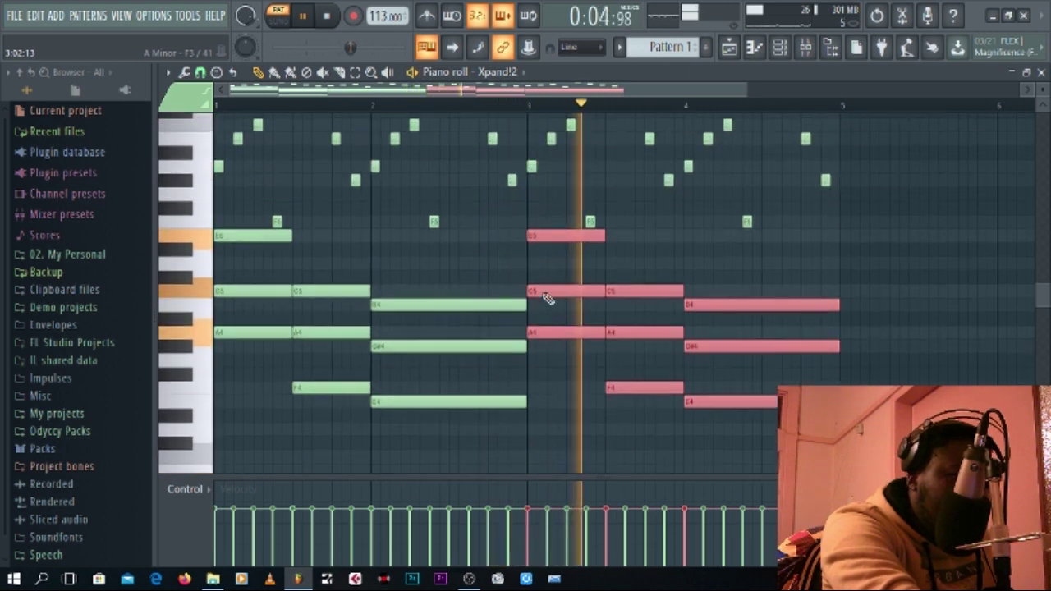
pyautogui.scroll(2, 873, 240)
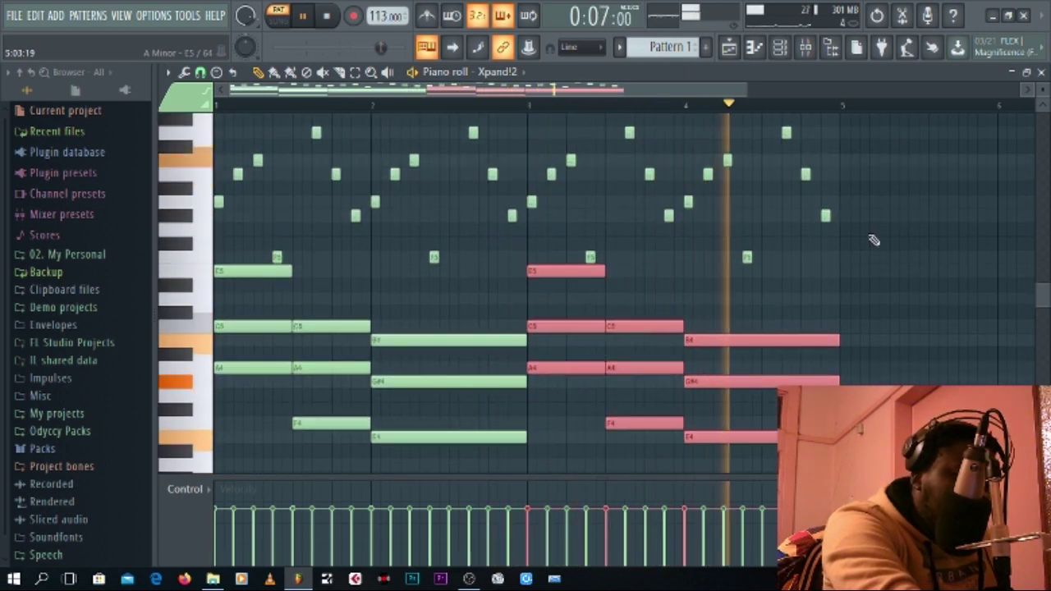
pyautogui.press('space')
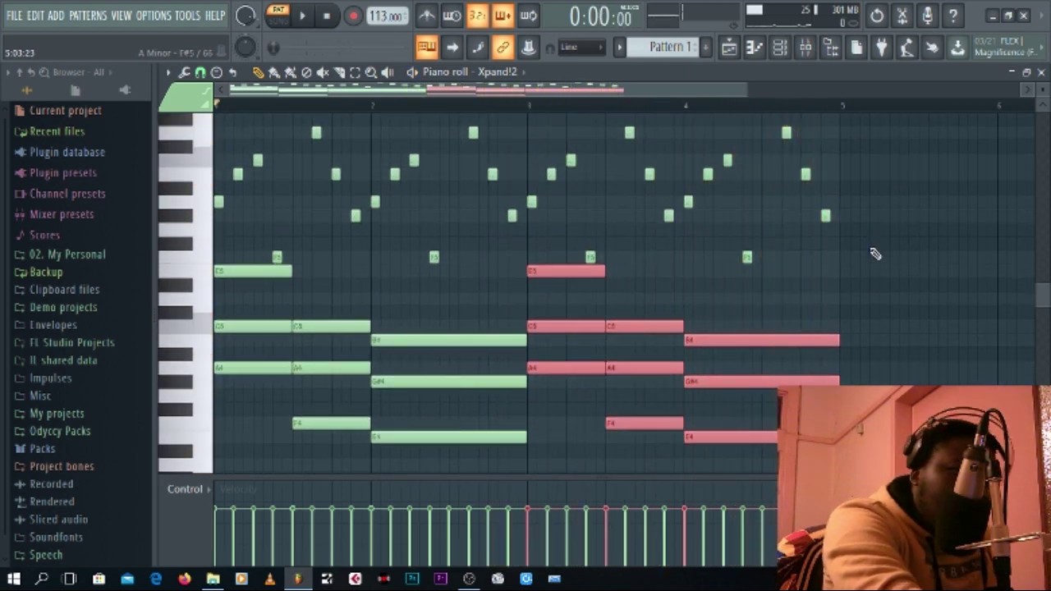
# - Try the upper melody notes of all four bars one octave higher with a short playback
pyautogui.moveTo(877, 261); pyautogui.dragTo(186, 133)
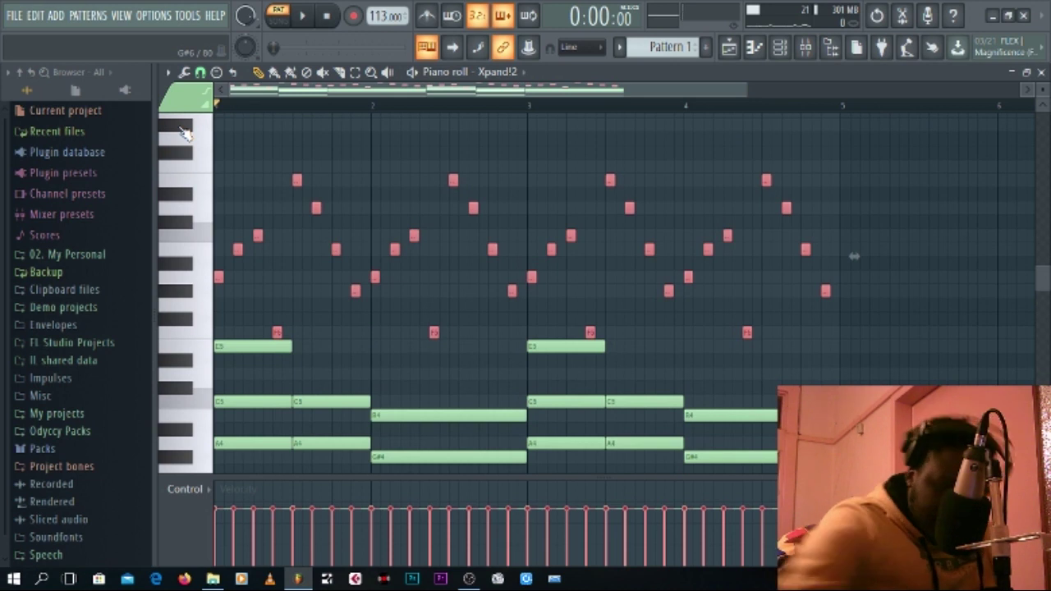
pyautogui.hotkey('ctrl', 'Up')
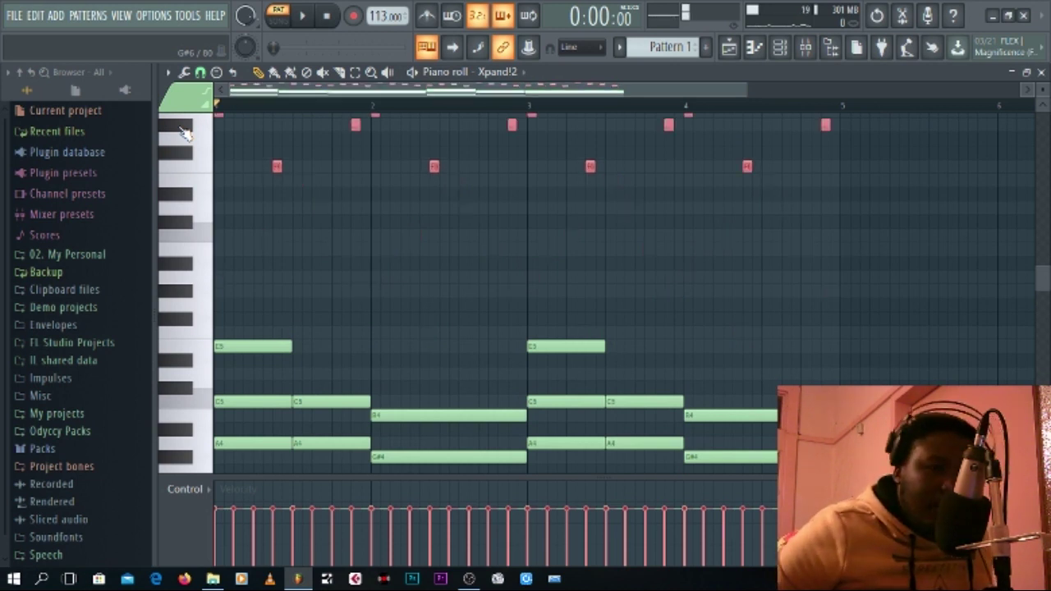
pyautogui.press('space')
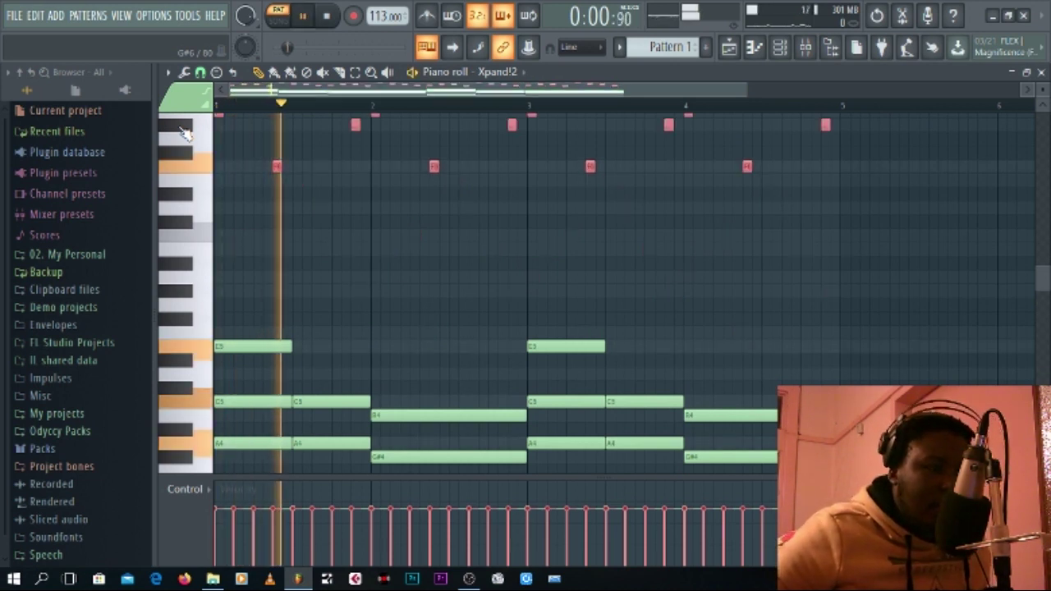
pyautogui.press('space')
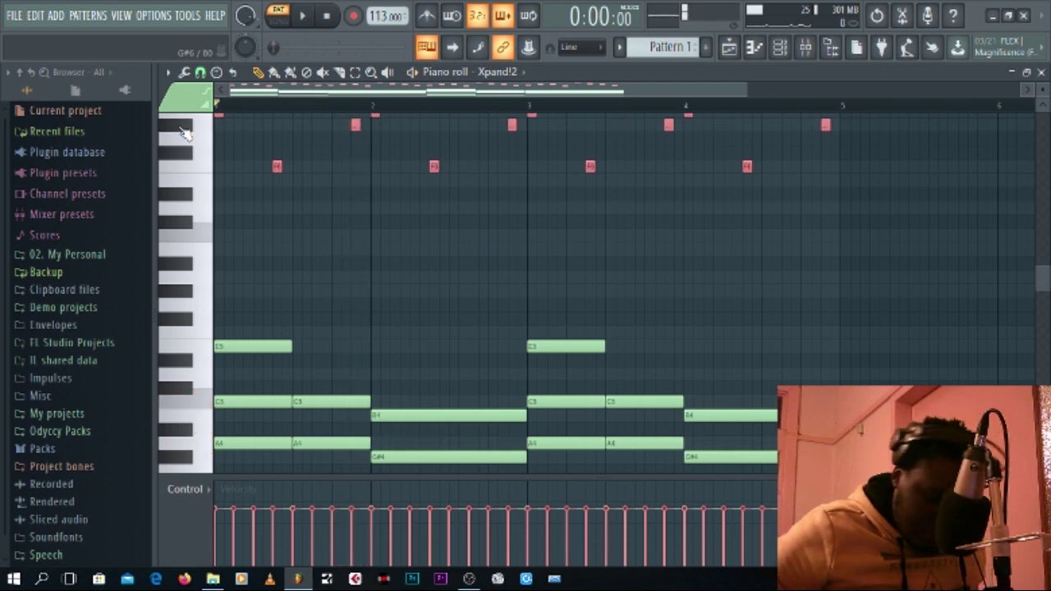
pyautogui.hotkey('ctrl', 'Down')
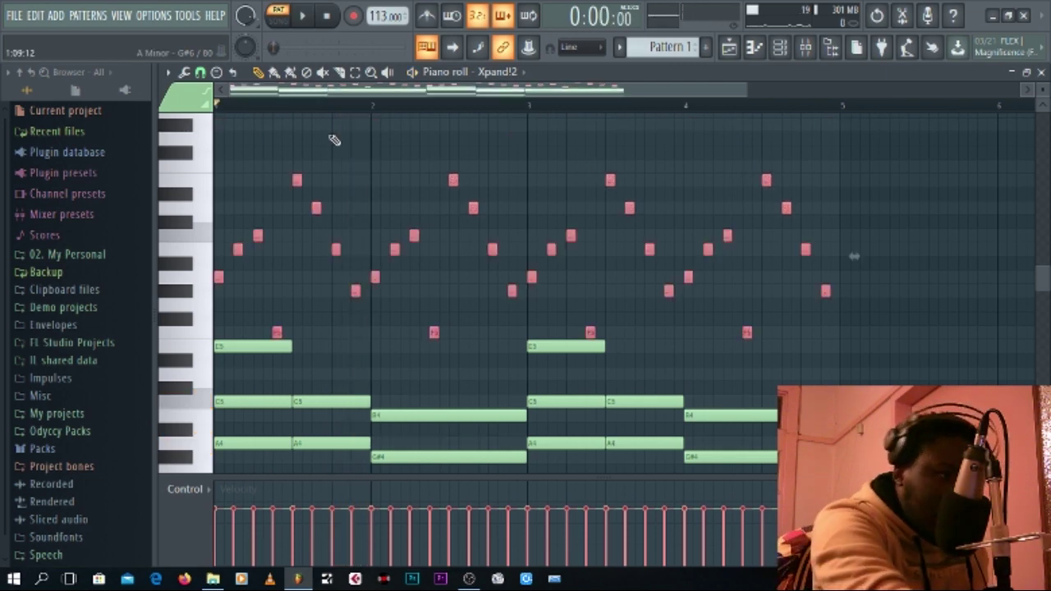
# - Transpose the 8-step E5 chord notes in bars 1 and 3 down one octave to E4, play back and clear the selection
pyautogui.press('space')
pyautogui.scroll(-3, 895, 273)
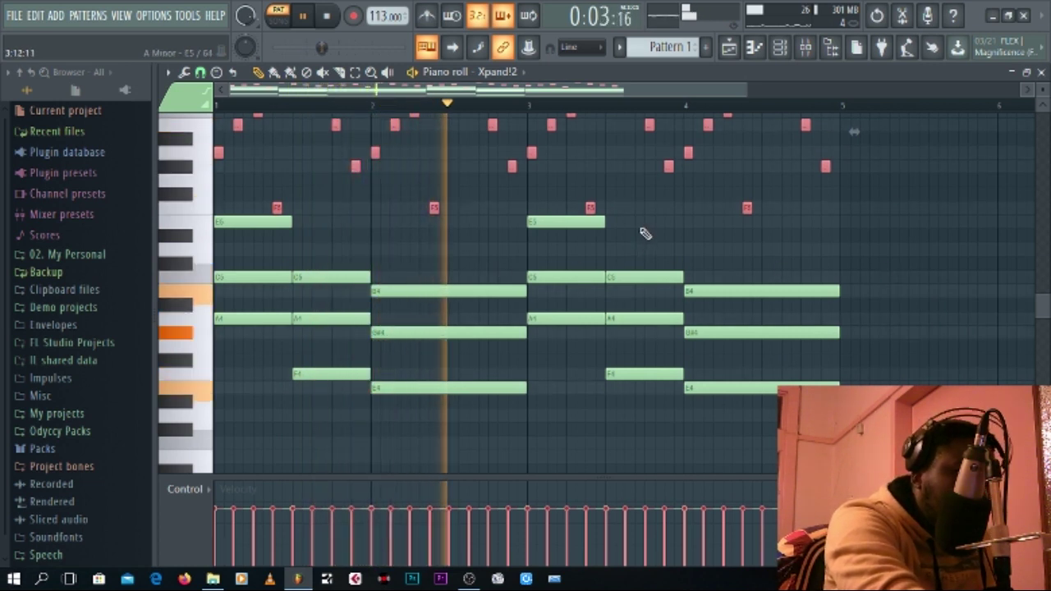
pyautogui.moveTo(637, 219); pyautogui.dragTo(234, 222)
pyautogui.press('space')
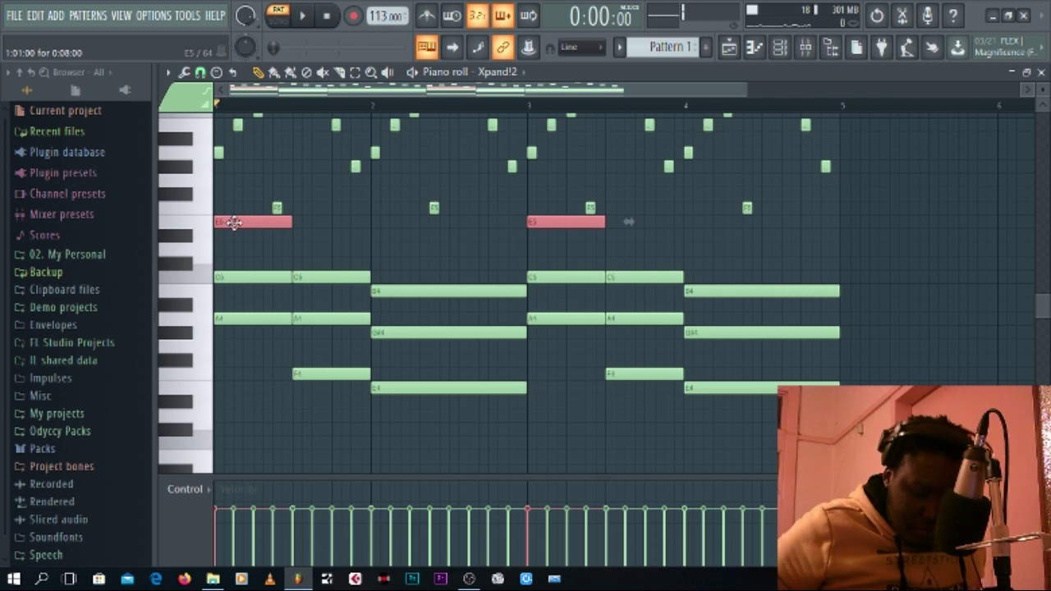
pyautogui.hotkey('ctrl', 'Down')
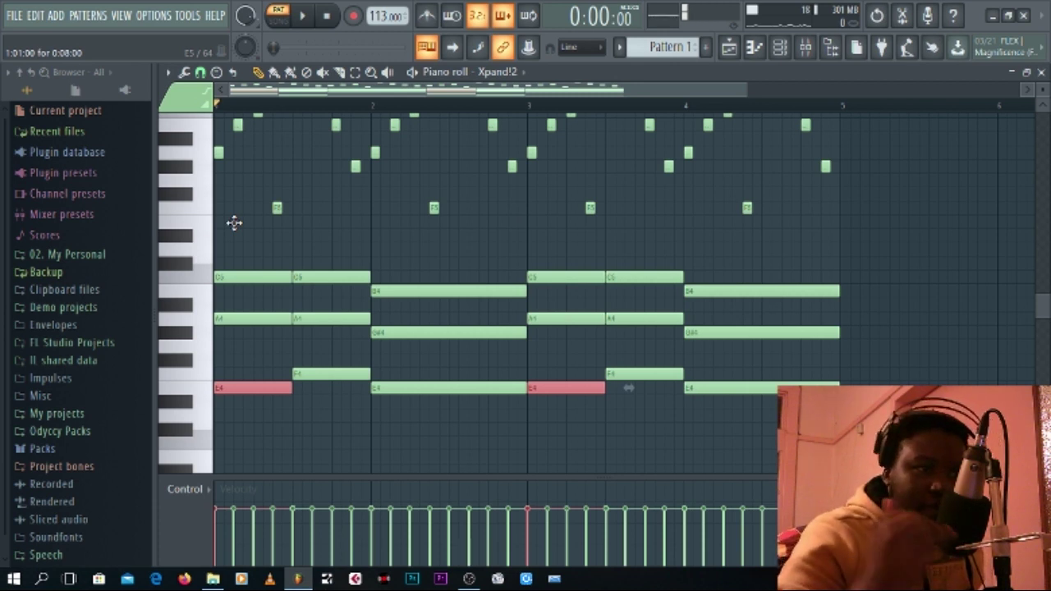
pyautogui.press('space')
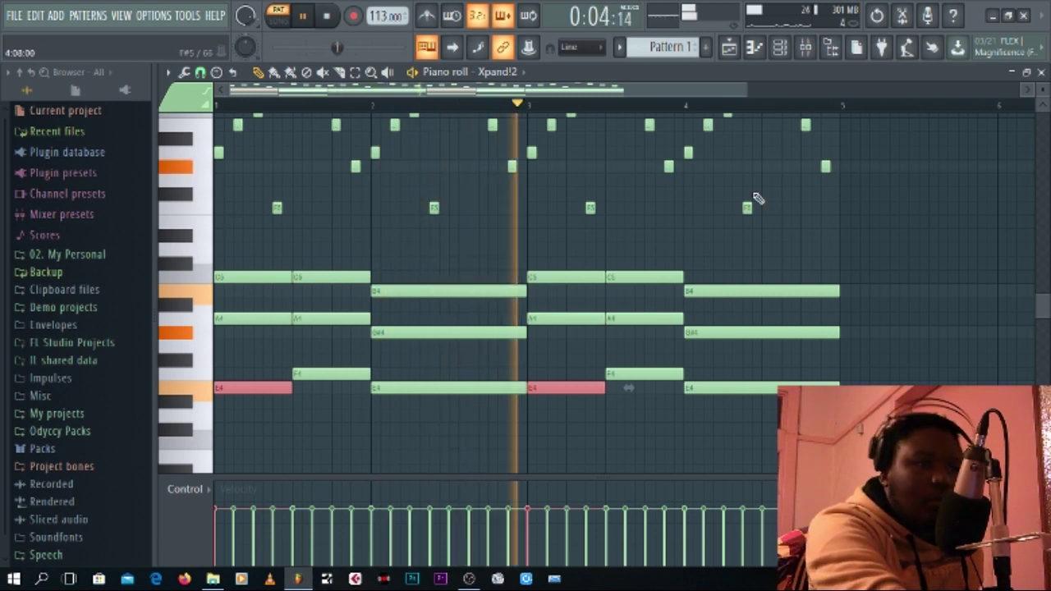
pyautogui.hotkey('ctrl', 'd')
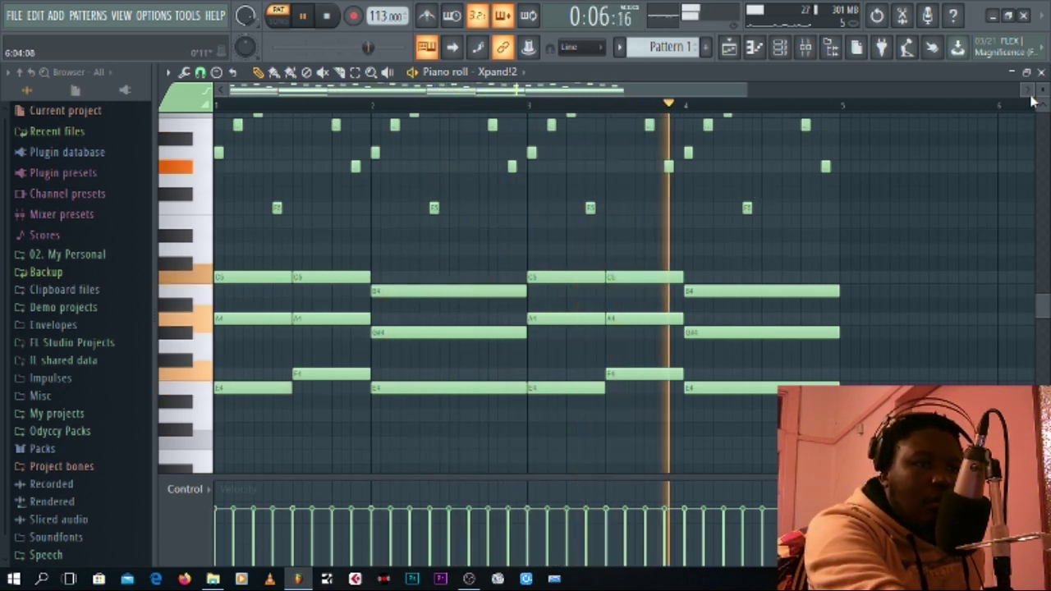
# - Close the piano roll and load the +01 Celeste Hard preset from the 08 Percussive category in the Xpand!2 channel
pyautogui.click(1041, 73)
pyautogui.press('space')
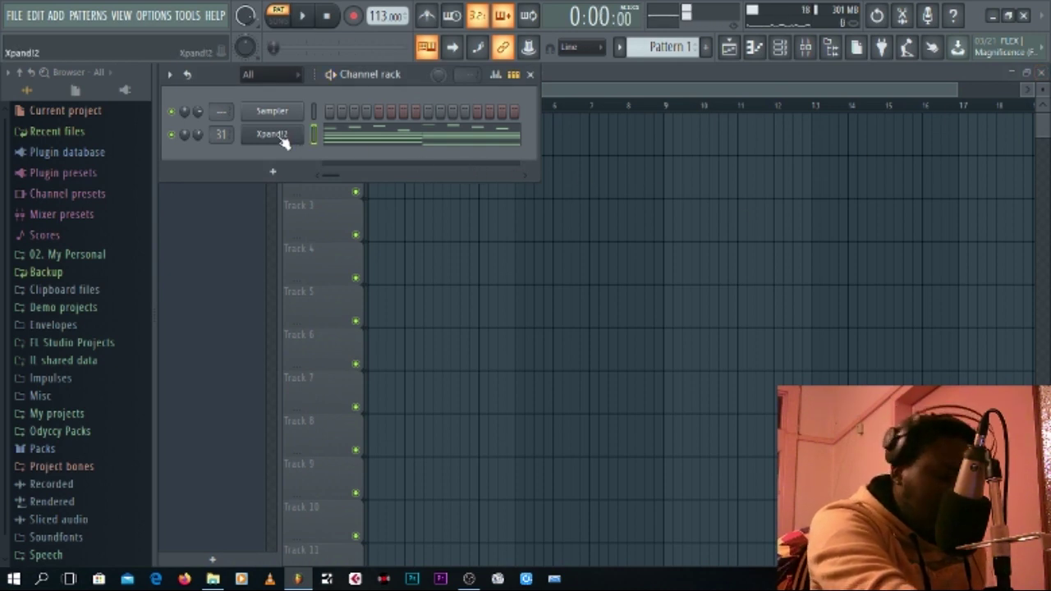
pyautogui.click(273, 135)
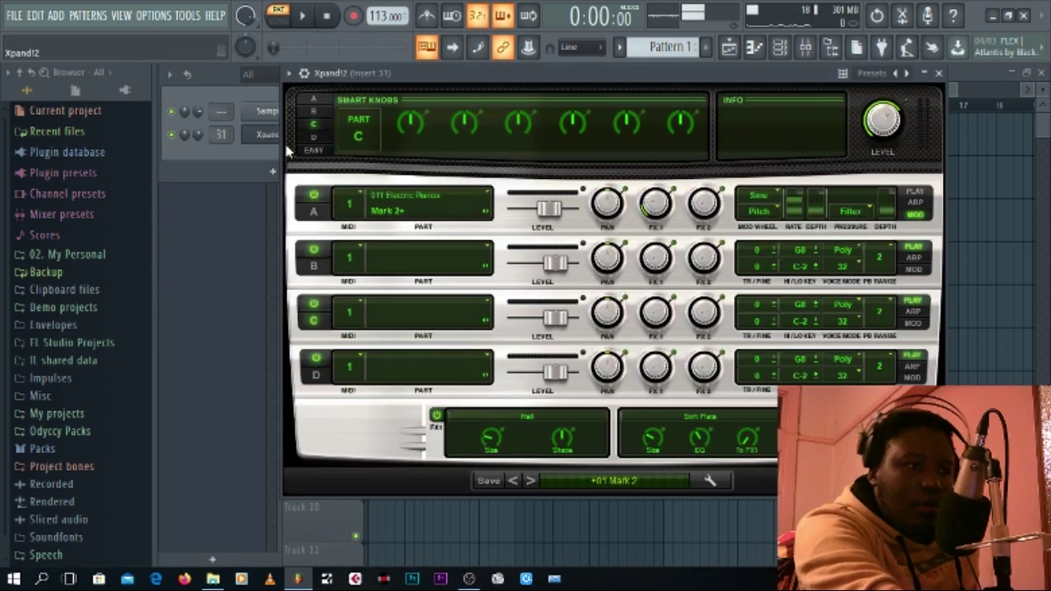
pyautogui.click(594, 482)
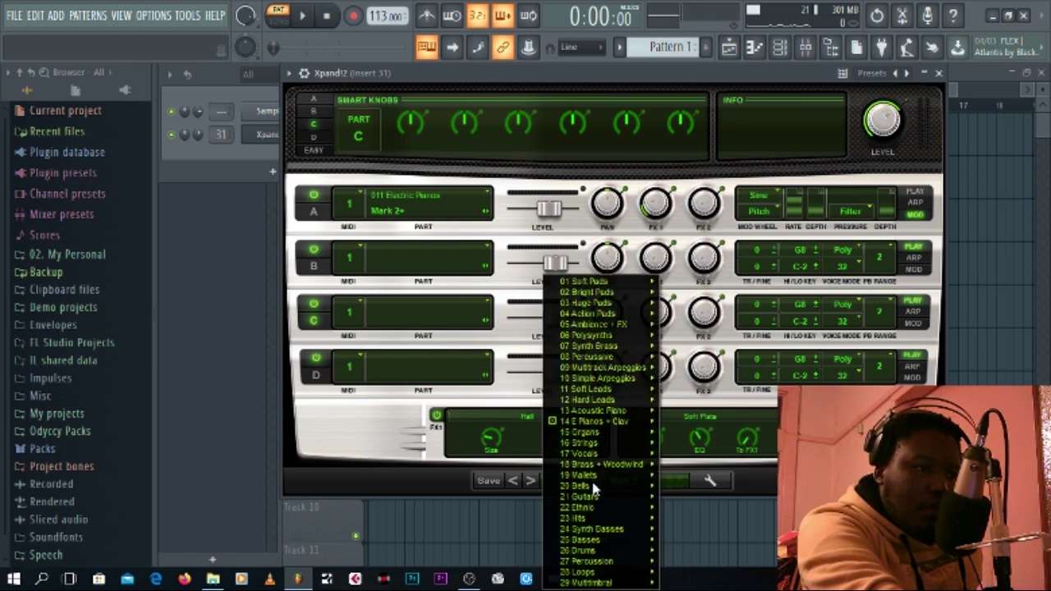
pyautogui.moveTo(598, 423)
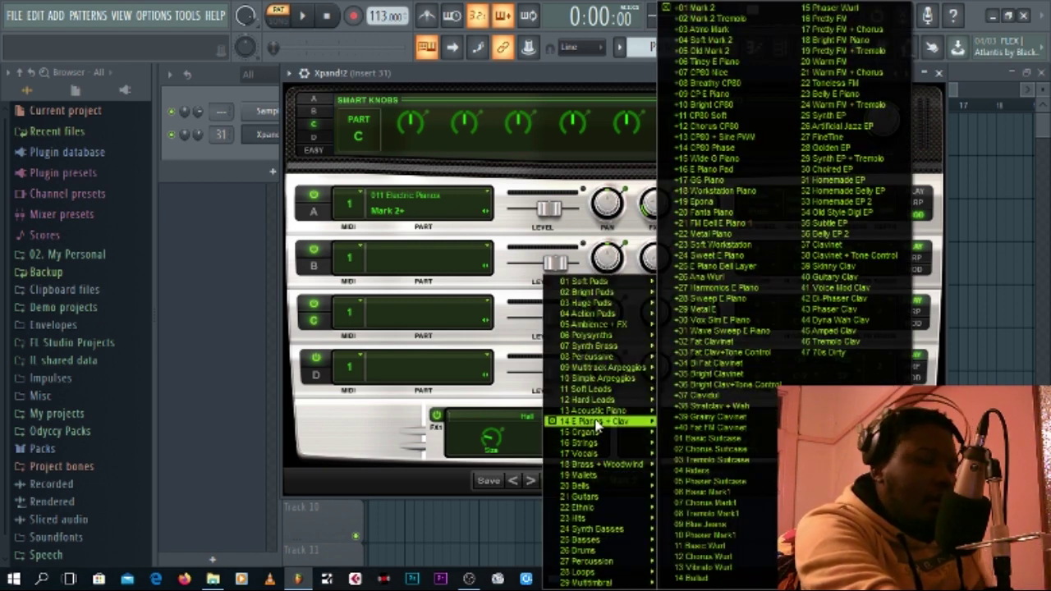
pyautogui.moveTo(606, 349)
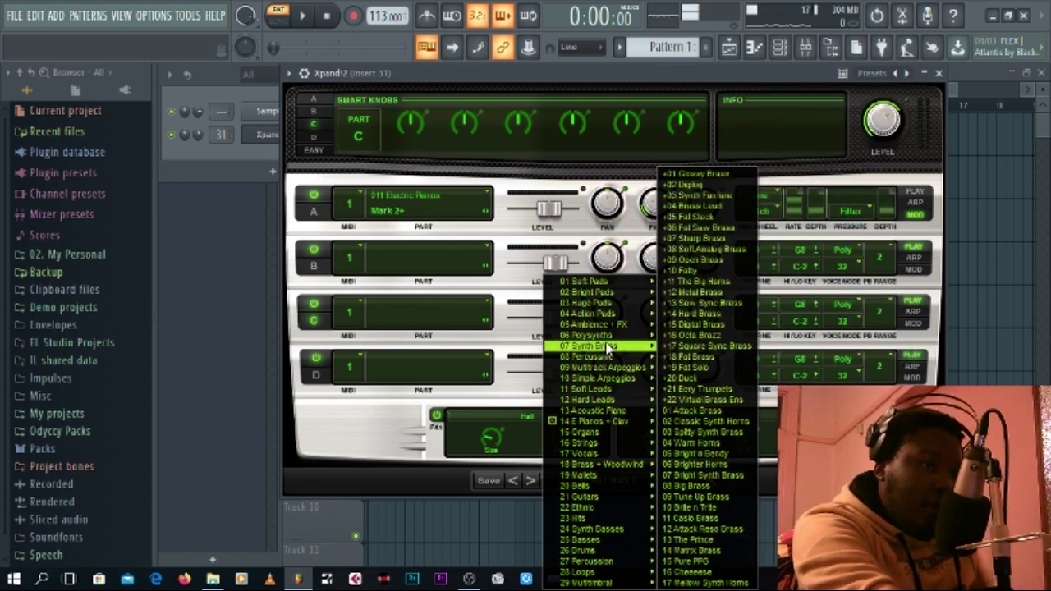
pyautogui.moveTo(615, 306)
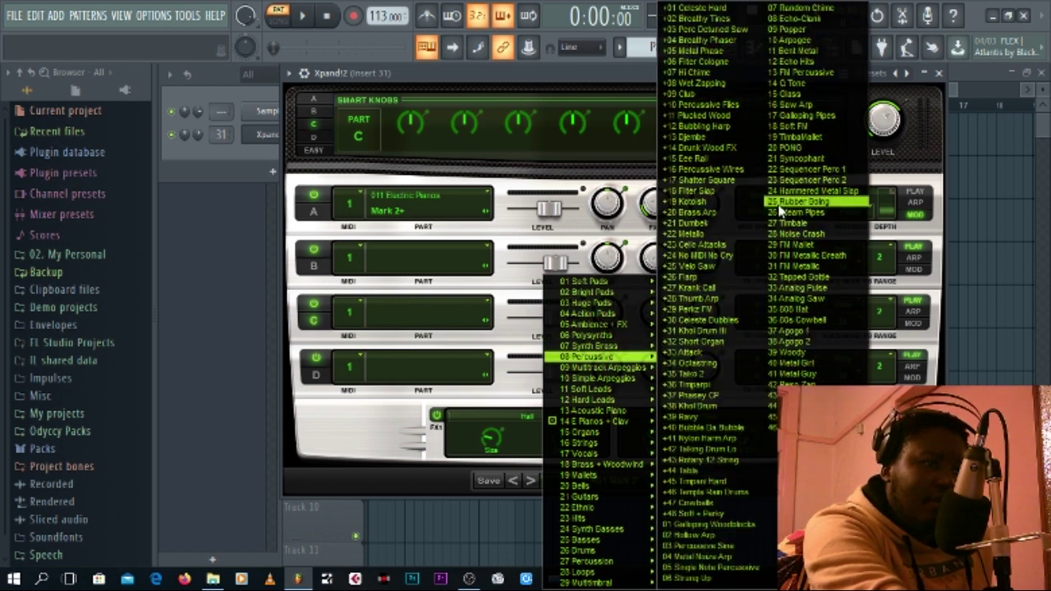
pyautogui.click(713, 8)
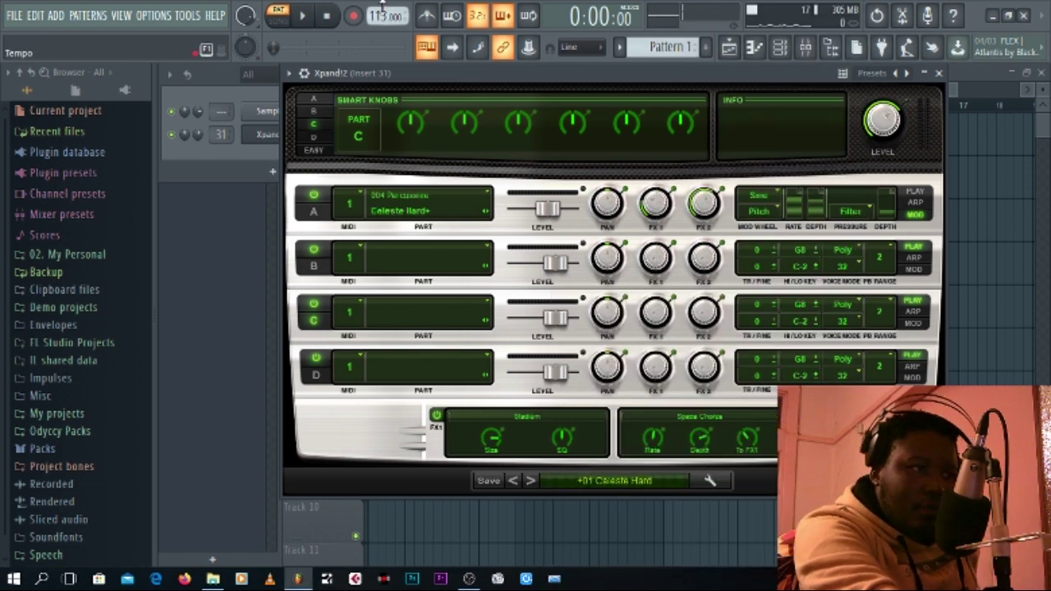
# - Play the pattern and audition the Percussive presets in Xpand!2 from +02 Breathy Tines through +29 Perkz FM
pyautogui.click(308, 17)
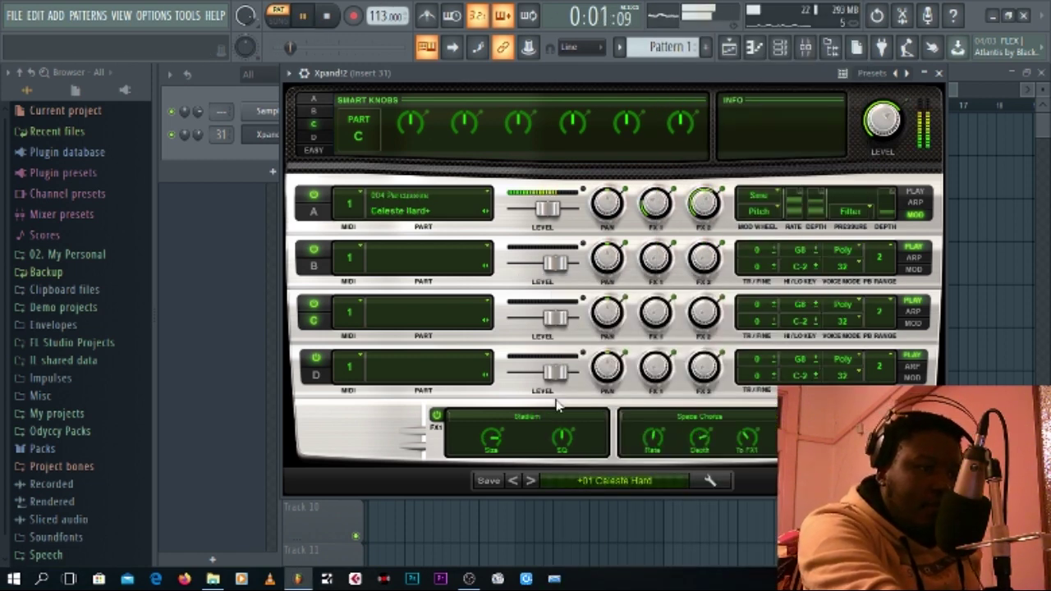
pyautogui.click(531, 482)
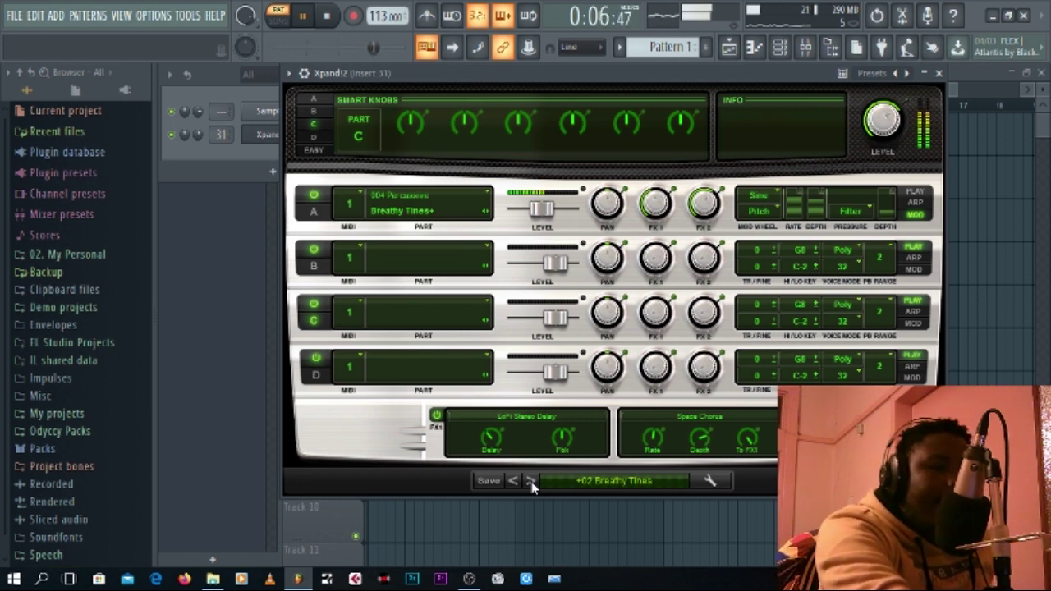
pyautogui.click(531, 483)
pyautogui.click(532, 482)
pyautogui.click(531, 482)
pyautogui.click(531, 482)
pyautogui.click(532, 482)
pyautogui.click(532, 482)
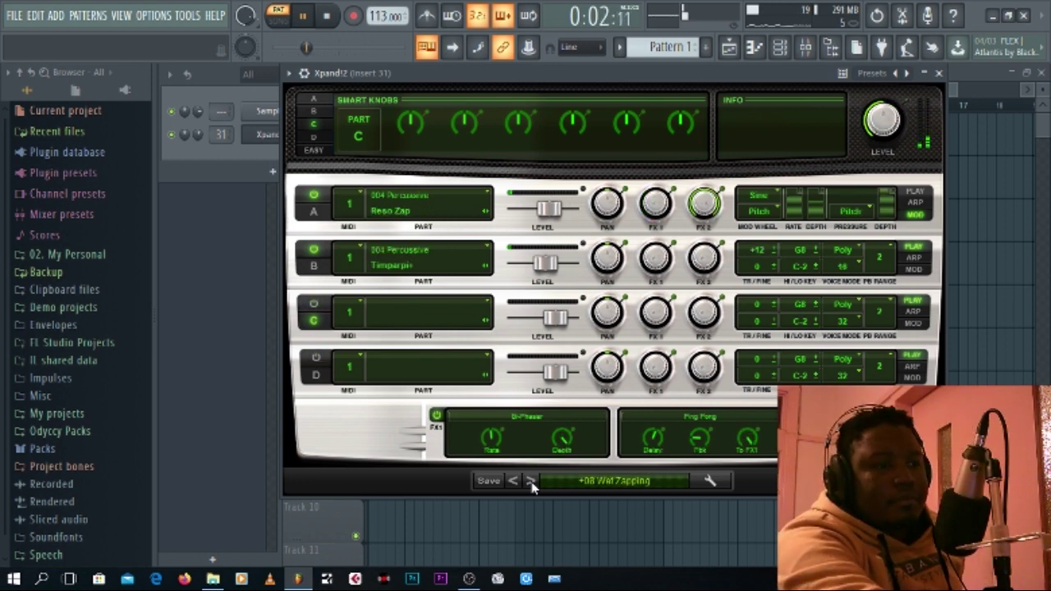
pyautogui.click(531, 482)
pyautogui.click(532, 482)
pyautogui.click(532, 482)
pyautogui.click(531, 482)
pyautogui.click(531, 482)
pyautogui.click(531, 482)
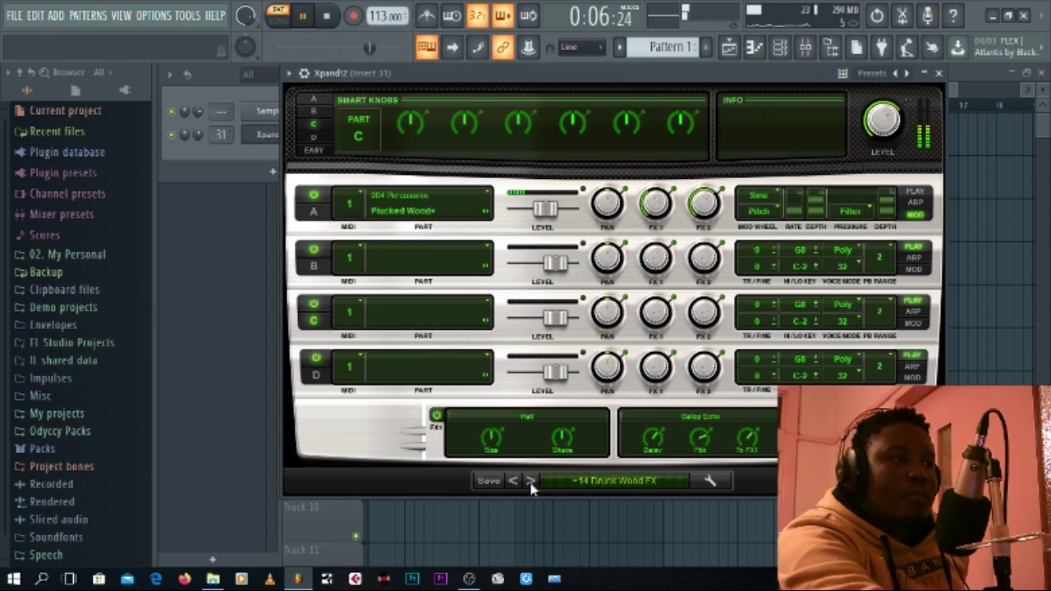
pyautogui.click(532, 482)
pyautogui.click(531, 482)
pyautogui.click(531, 482)
pyautogui.click(532, 482)
pyautogui.click(532, 482)
pyautogui.click(531, 482)
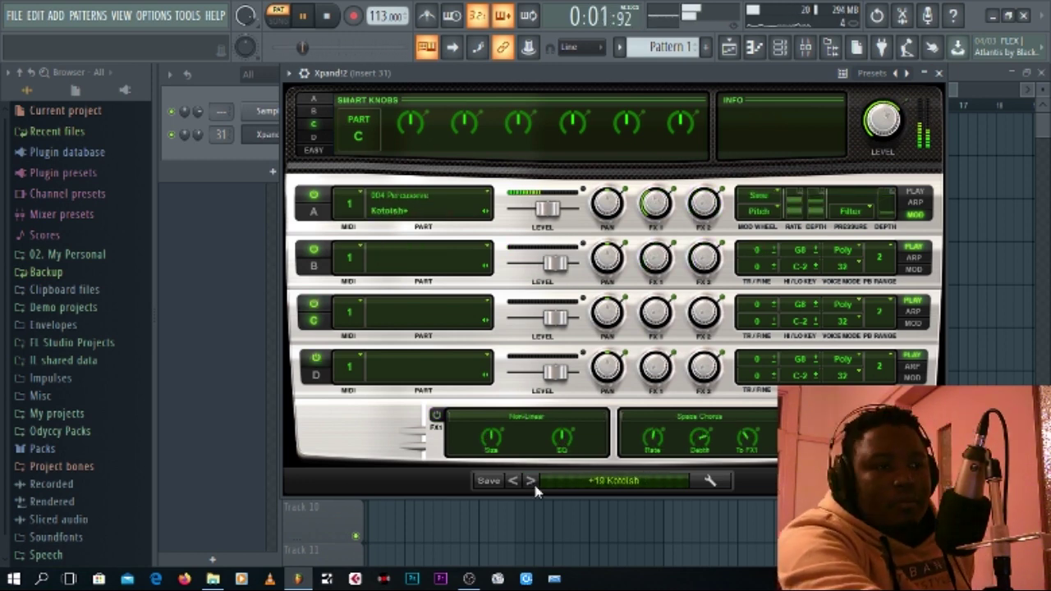
pyautogui.click(531, 482)
pyautogui.click(532, 482)
pyautogui.click(532, 482)
pyautogui.click(531, 482)
pyautogui.click(531, 483)
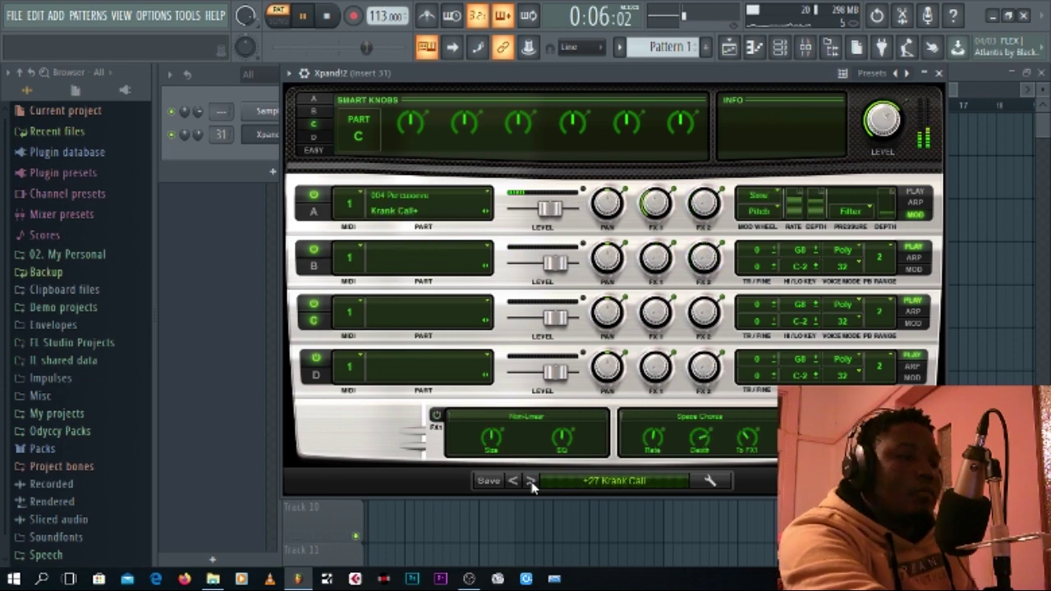
# - Load the +14 Drunk Wood FX preset from the 08 Percussive category in Xpand!2
pyautogui.click(634, 483)
pyautogui.moveTo(608, 357)
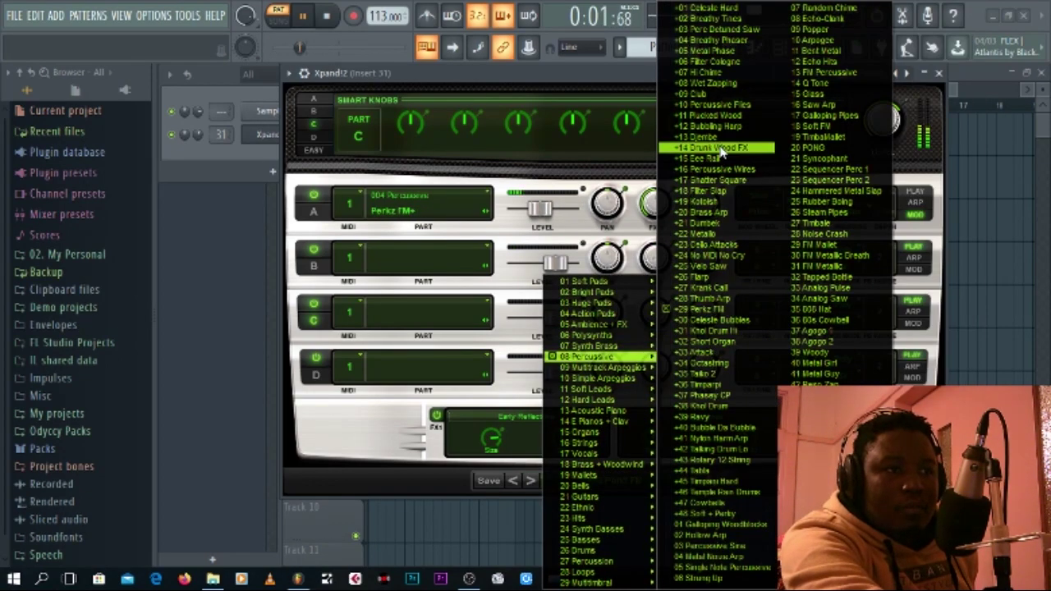
pyautogui.click(713, 145)
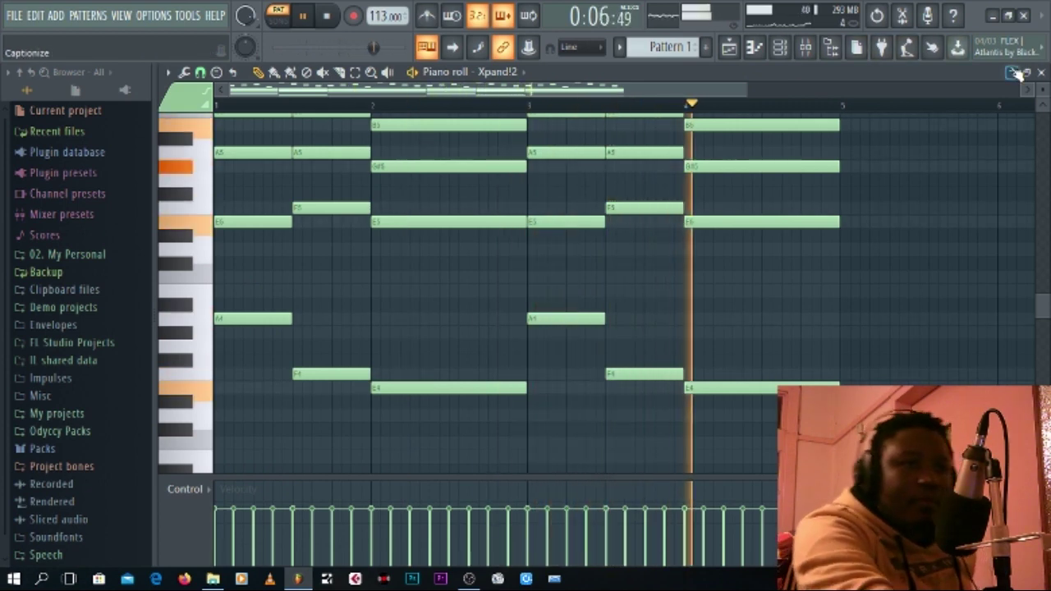
# - Close the piano roll and load Fruity Parametric EQ 2 into effect slot 3 of mixer Insert 31
pyautogui.click(1041, 72)
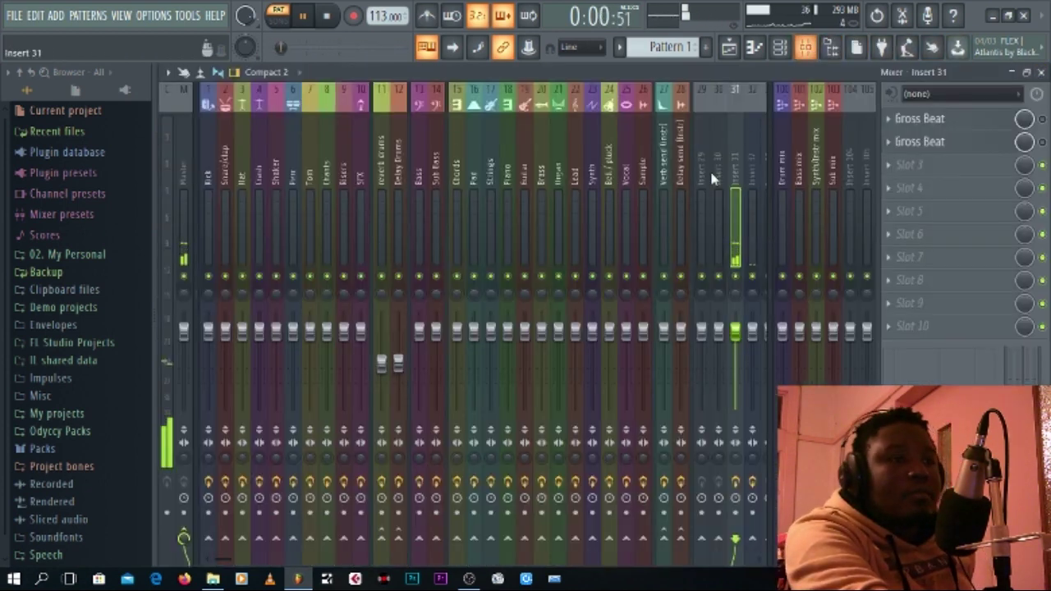
pyautogui.click(805, 47)
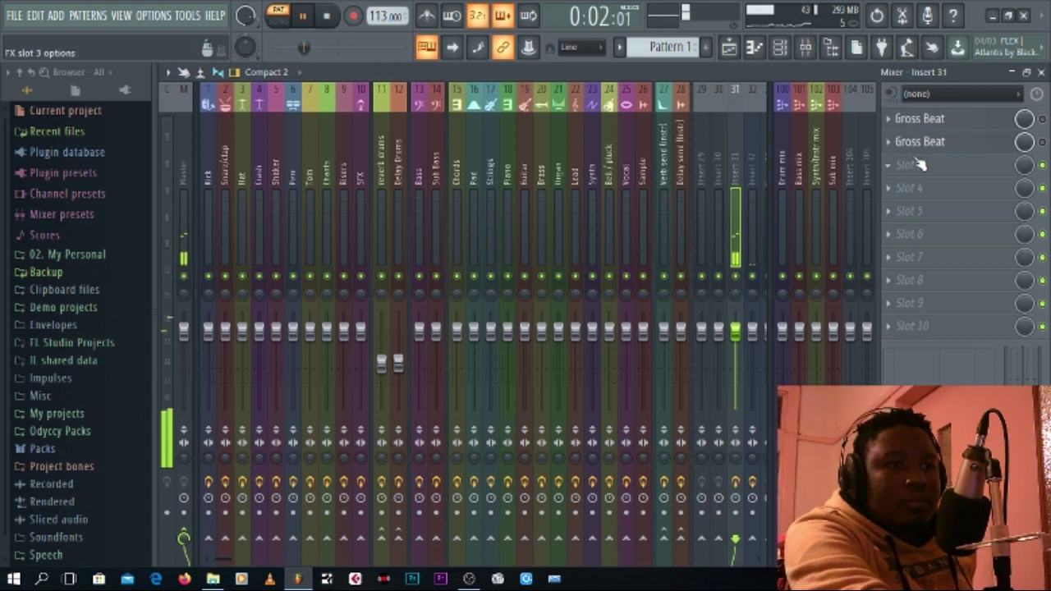
pyautogui.click(888, 167)
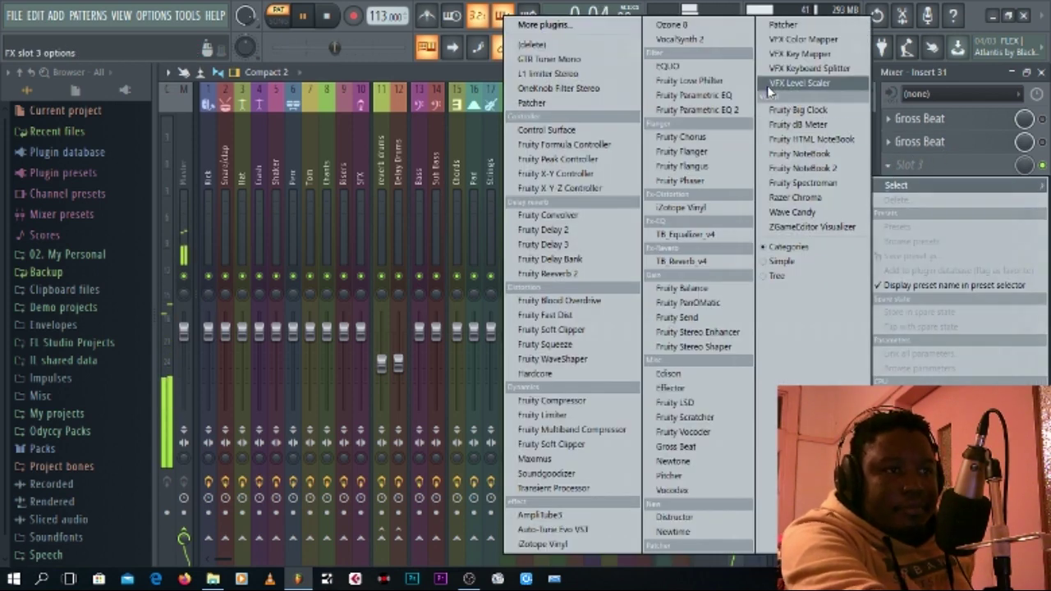
pyautogui.click(670, 110)
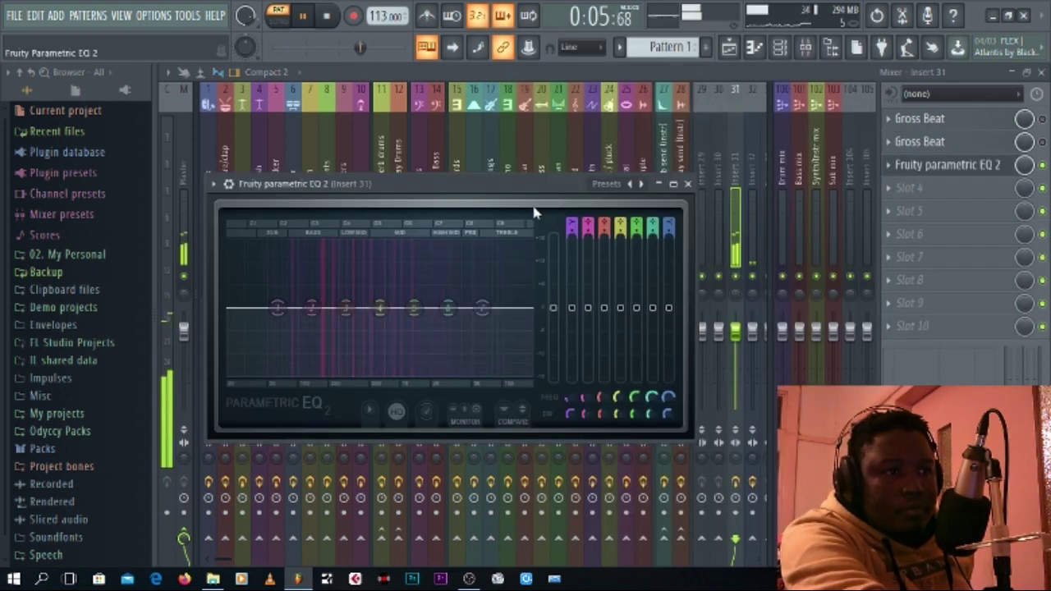
# - Cut the lows with EQ band 1 at about 288 Hz and -17.5 dB using the Gentle 4 slope, and close the EQ and mixer
pyautogui.moveTo(277, 307); pyautogui.dragTo(343, 376)
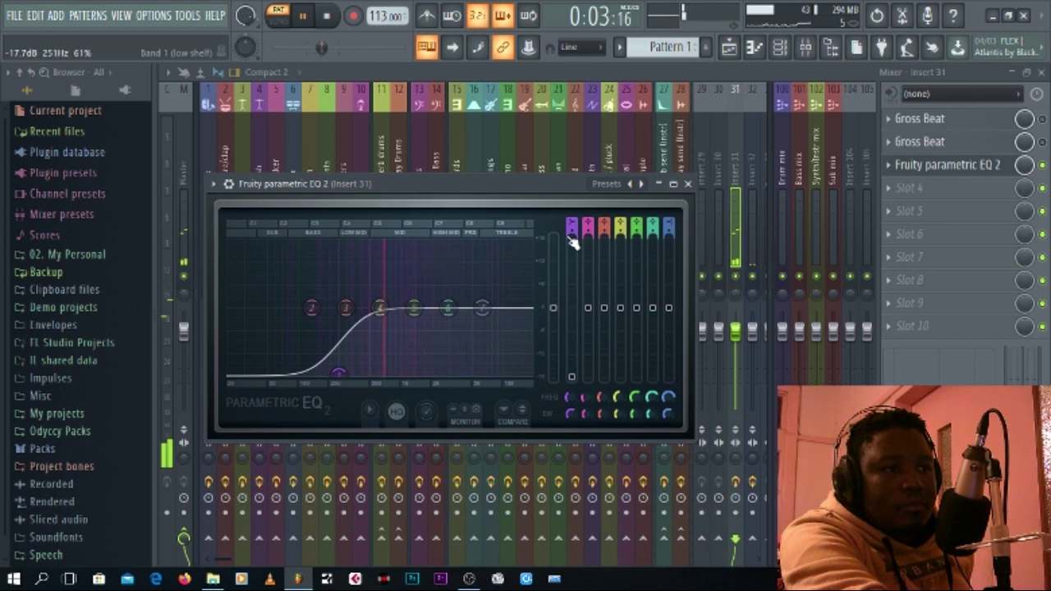
pyautogui.scroll(3, 337, 362)
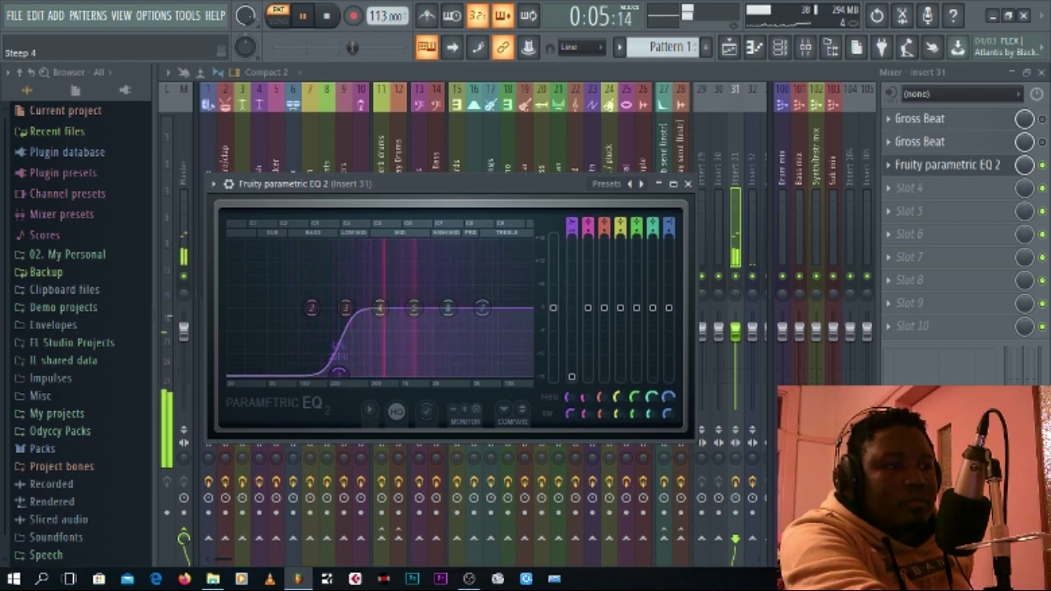
pyautogui.scroll(-2, 337, 362)
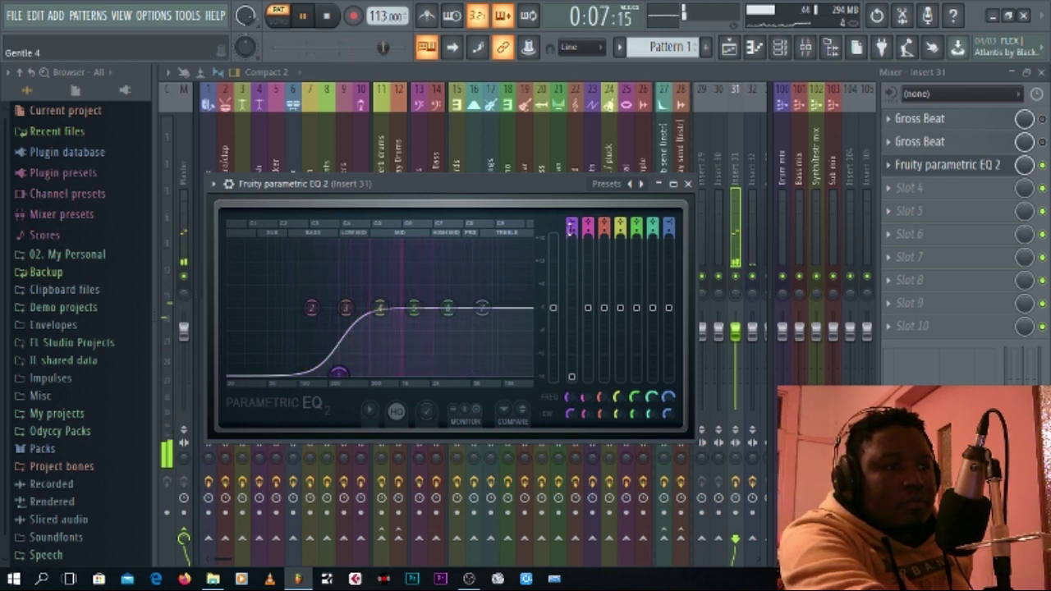
pyautogui.scroll(2, 337, 353)
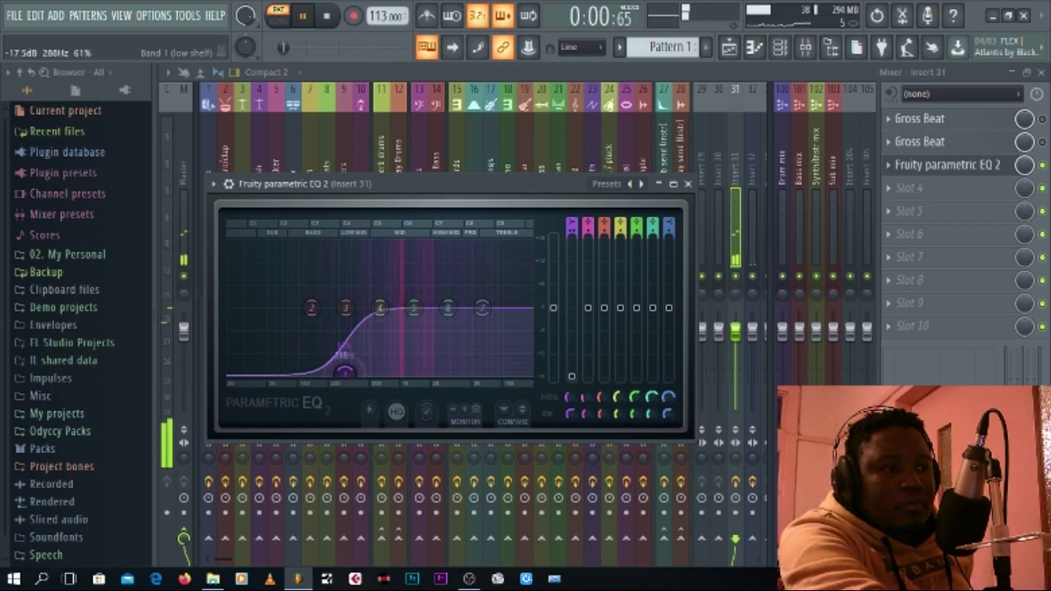
pyautogui.click(688, 185)
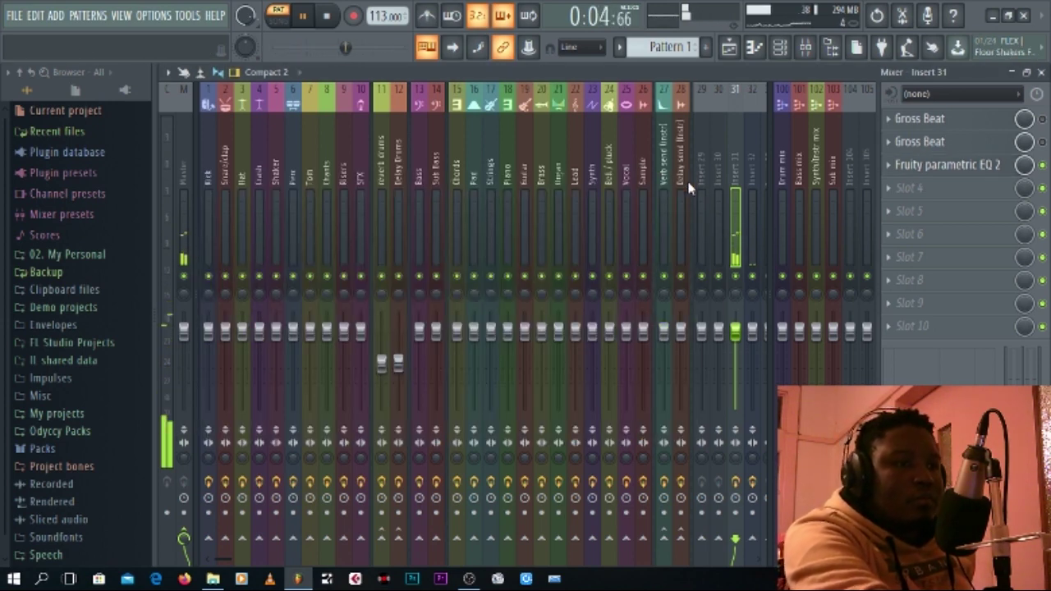
pyautogui.click(1042, 72)
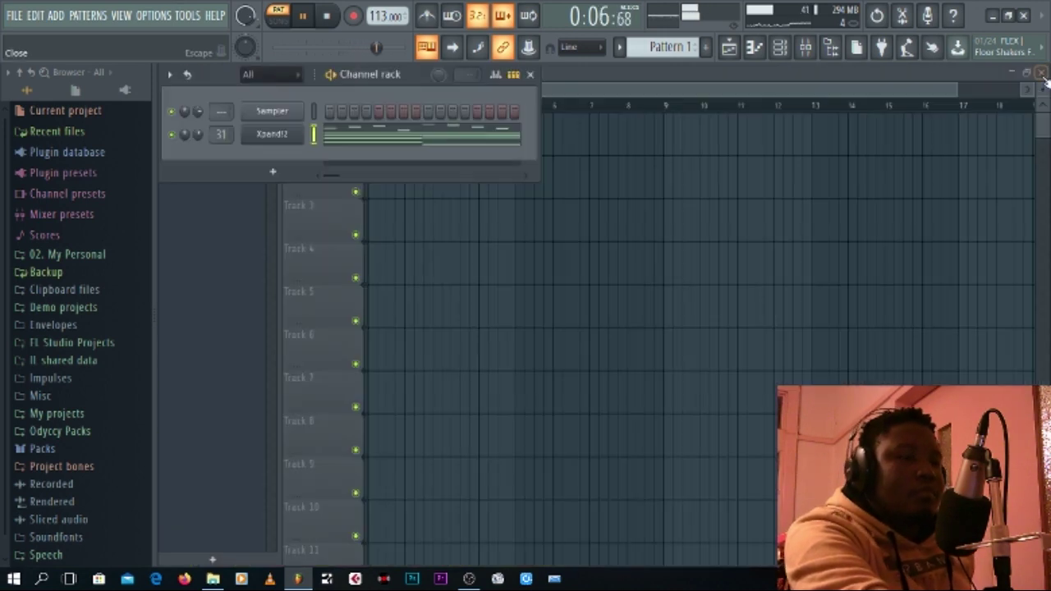
# - Stop and replay the finished pattern, and switch to OBS
pyautogui.press('space')
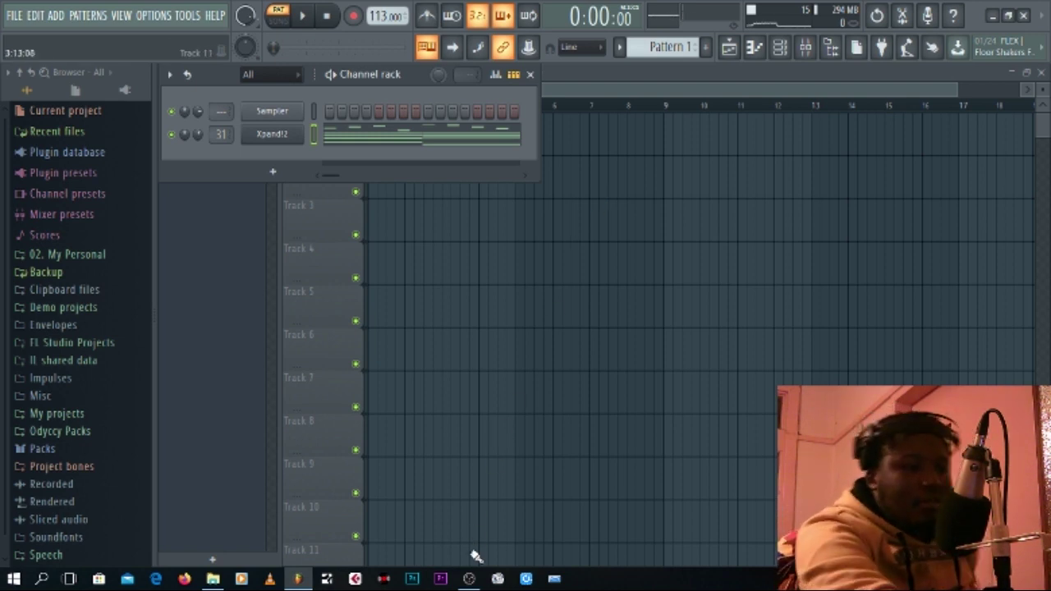
pyautogui.click(302, 15)
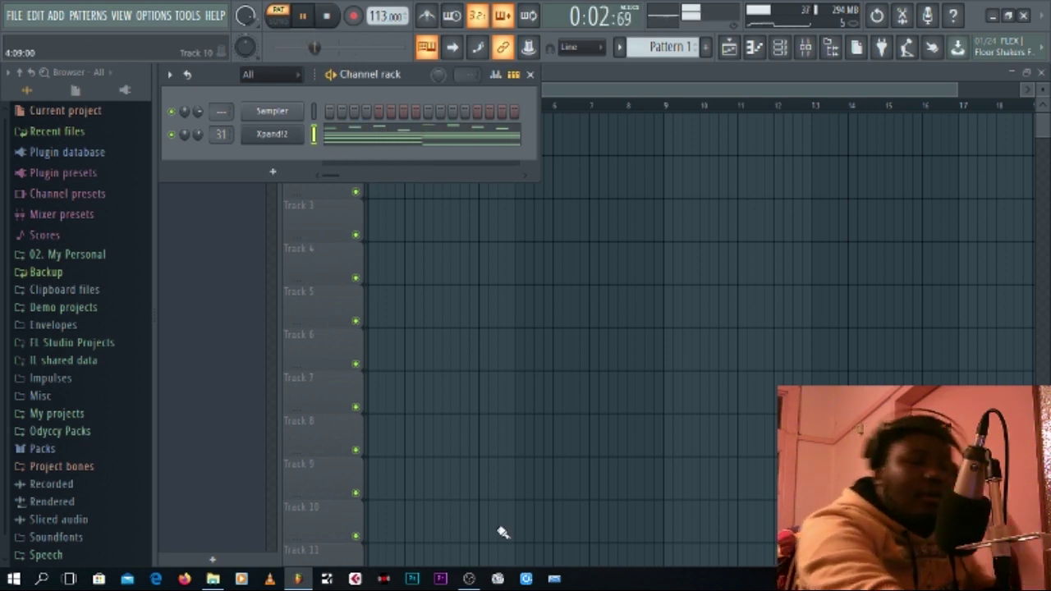
pyautogui.click(472, 580)
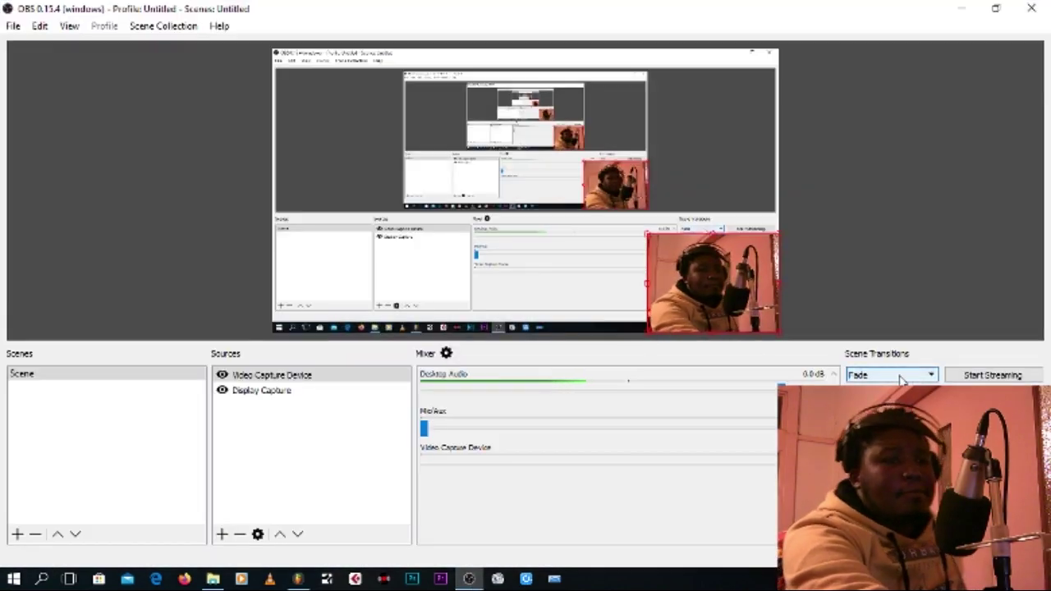